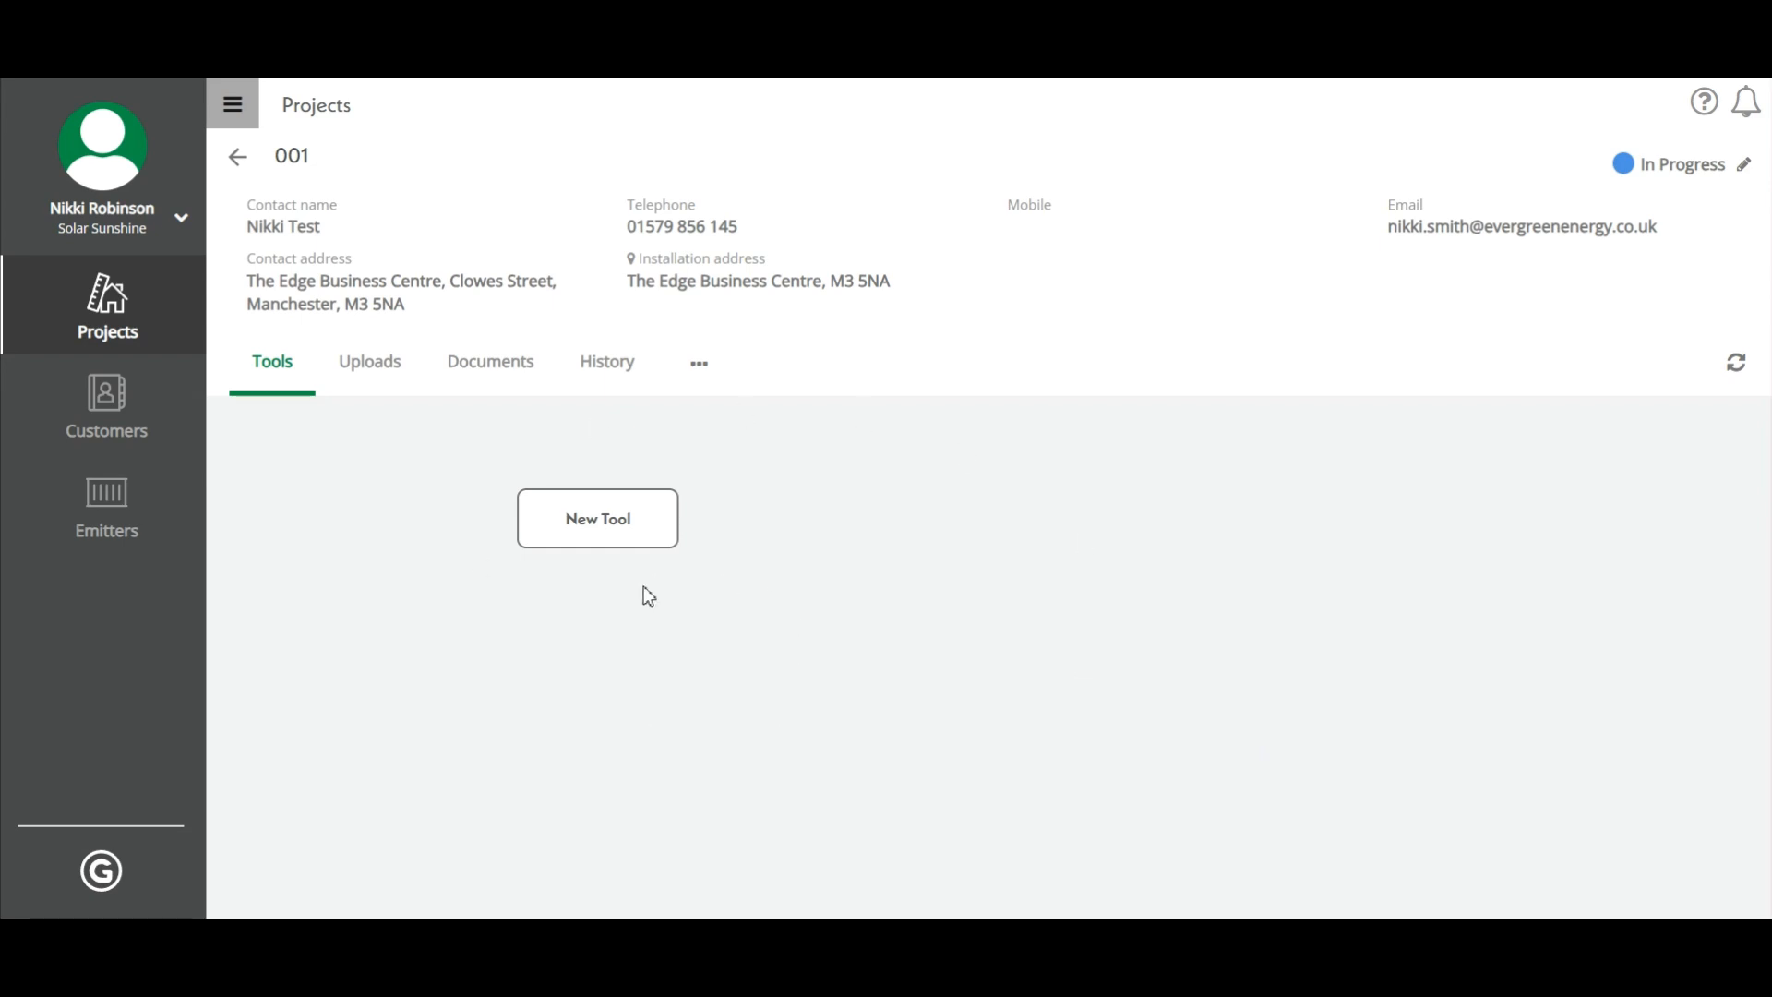
# Add the Solar PV tool to the project and start it.
pyautogui.click(600, 534)
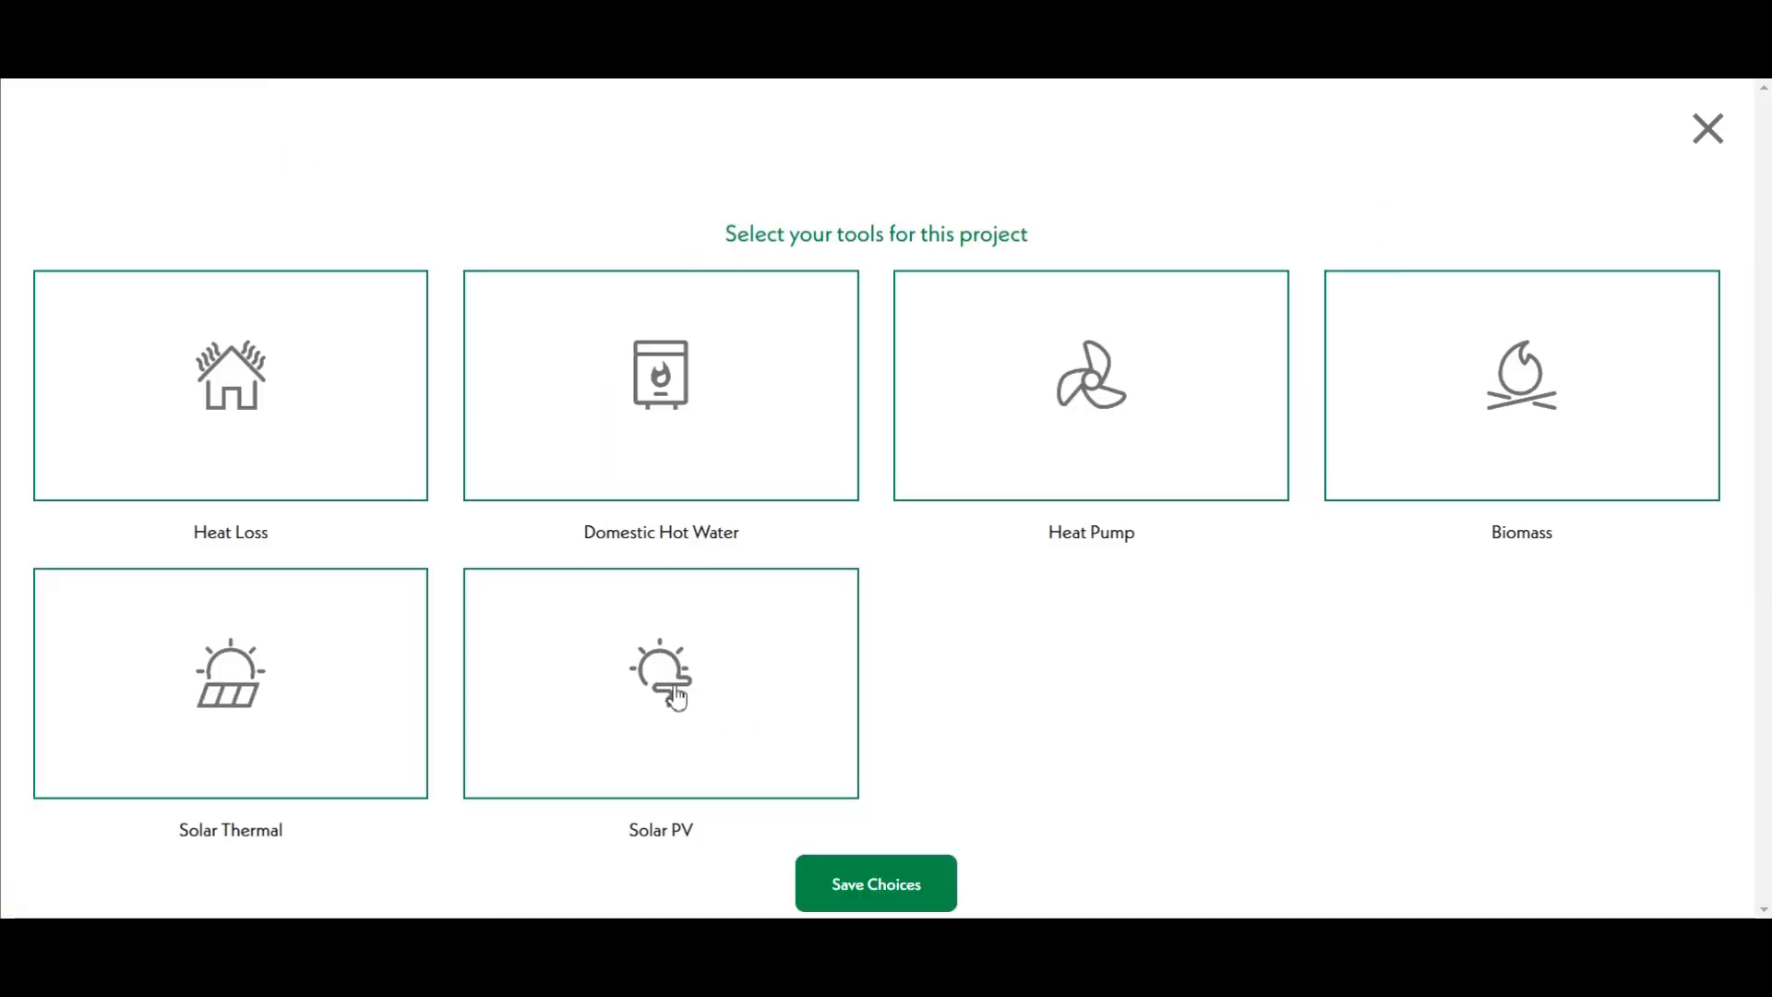
pyautogui.click(677, 699)
pyautogui.click(892, 884)
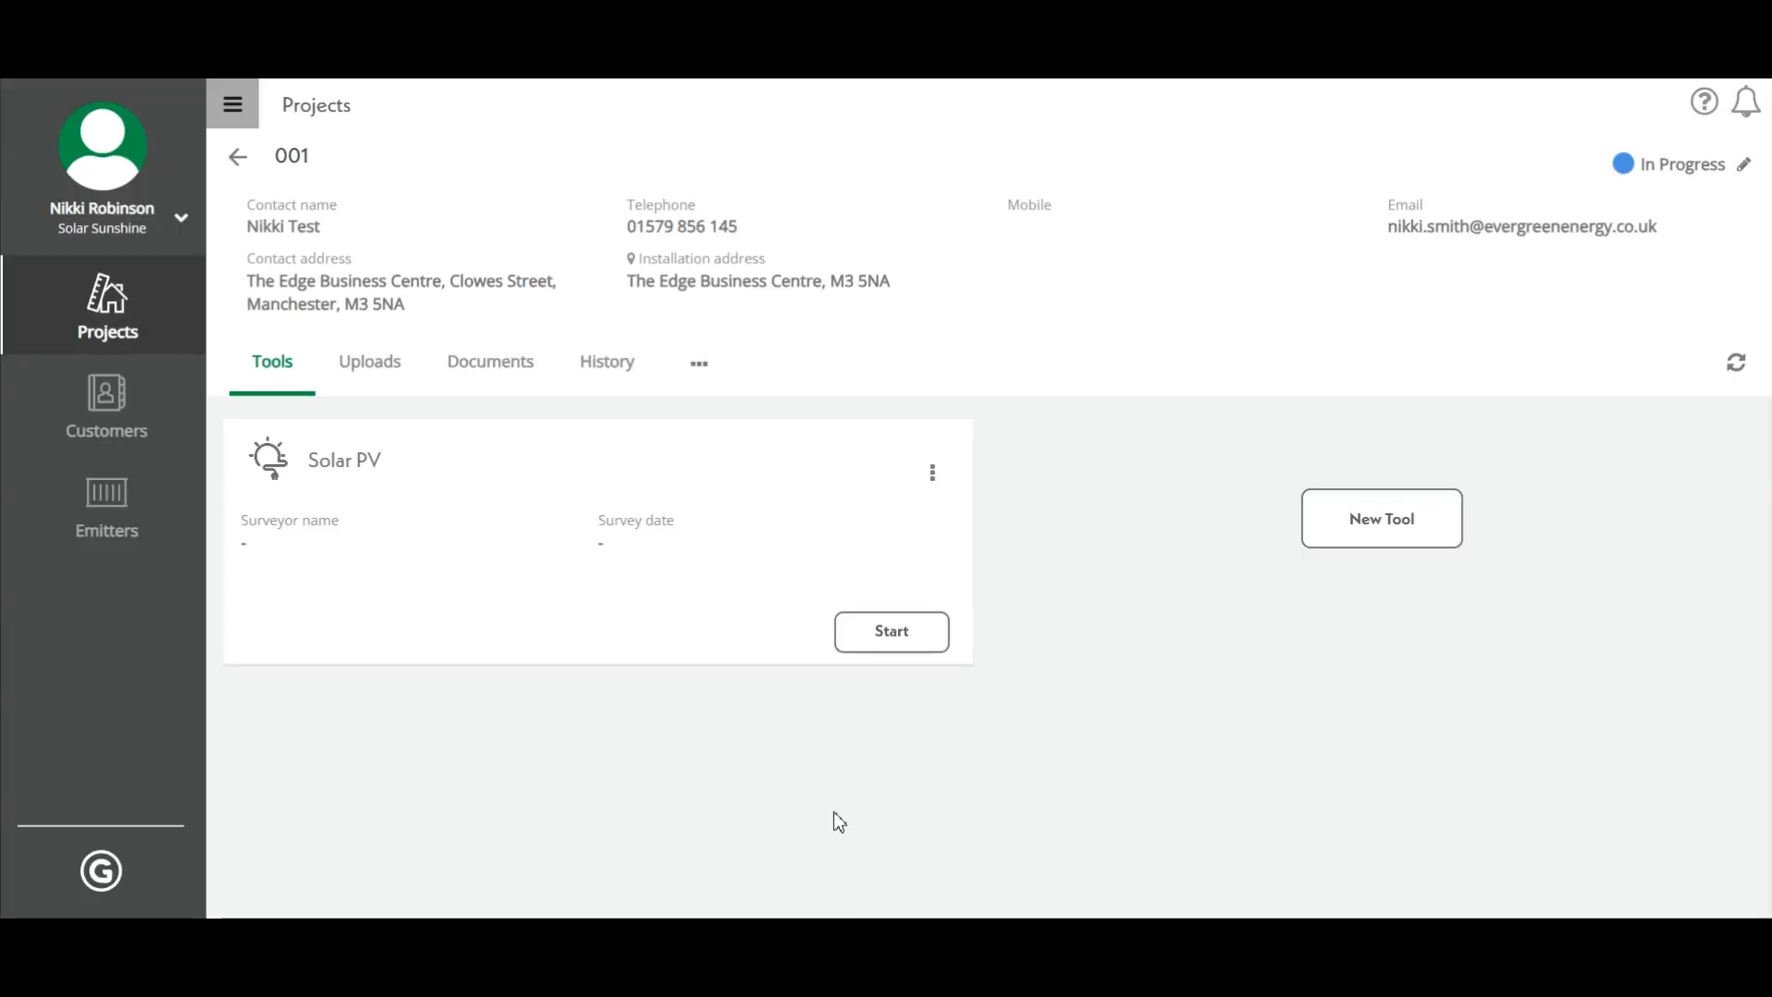
pyautogui.click(893, 628)
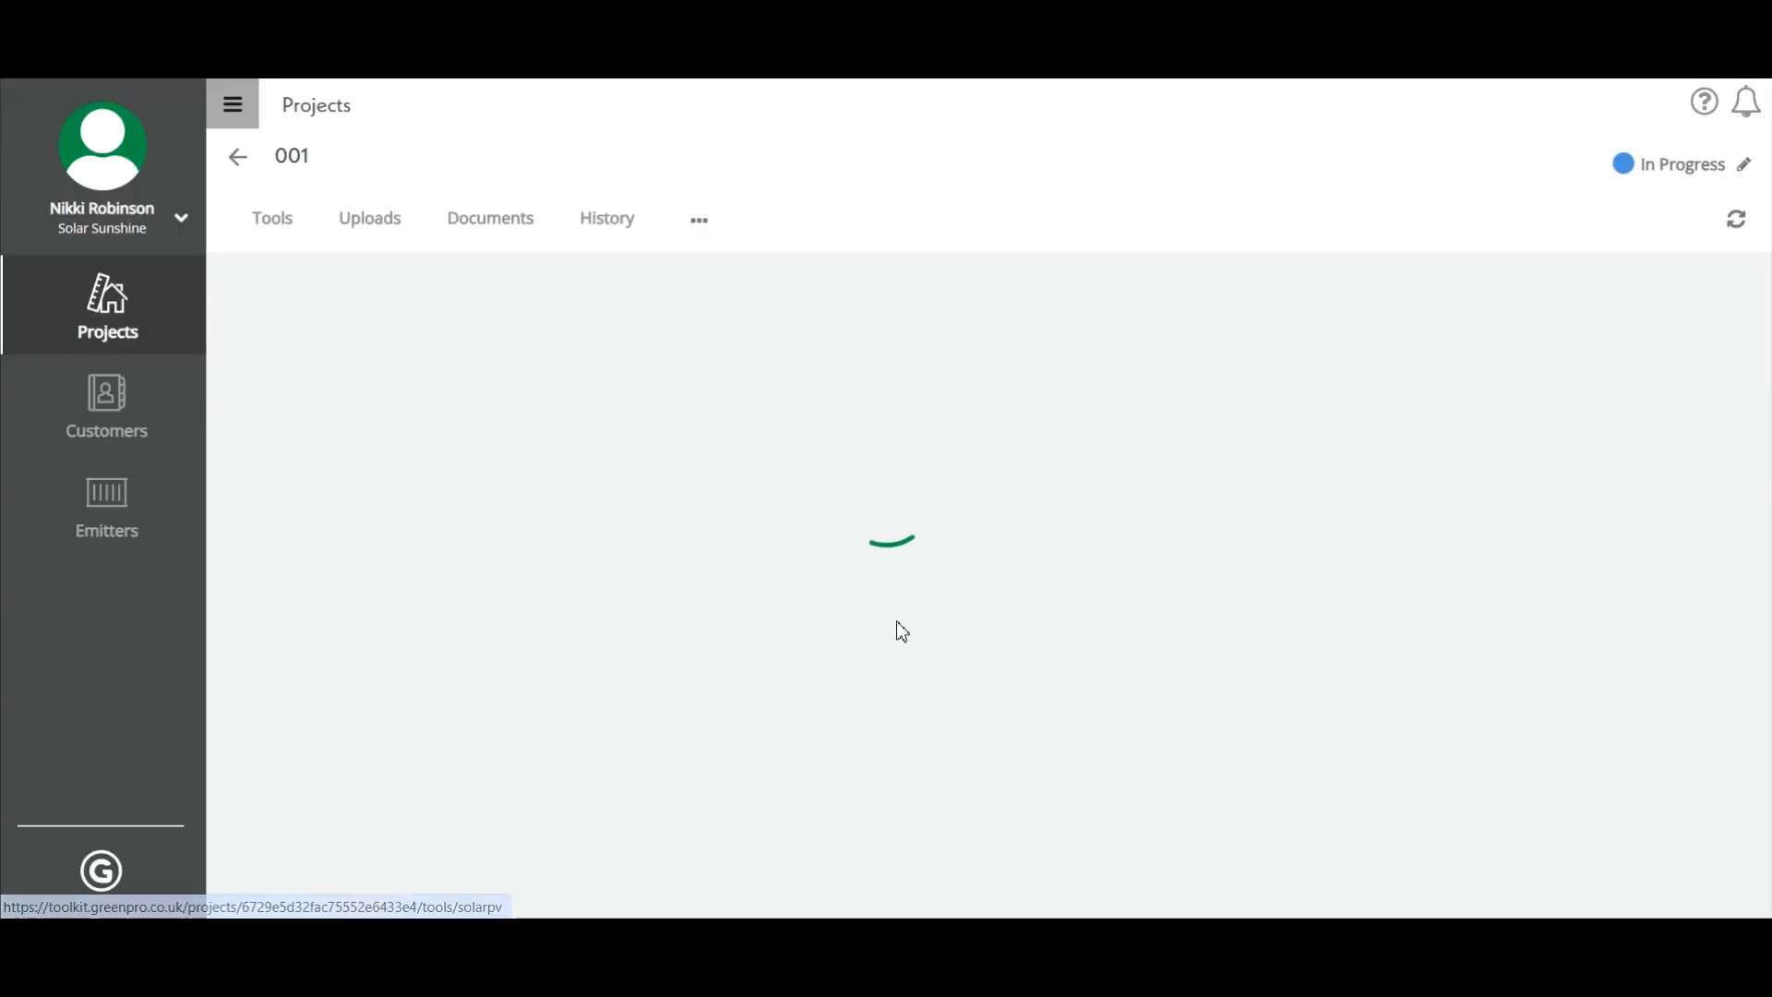
# Fill in the survey details with the surveyor's name and the survey date 14/11/2024.
pyautogui.scroll(-3, 1346, 494)
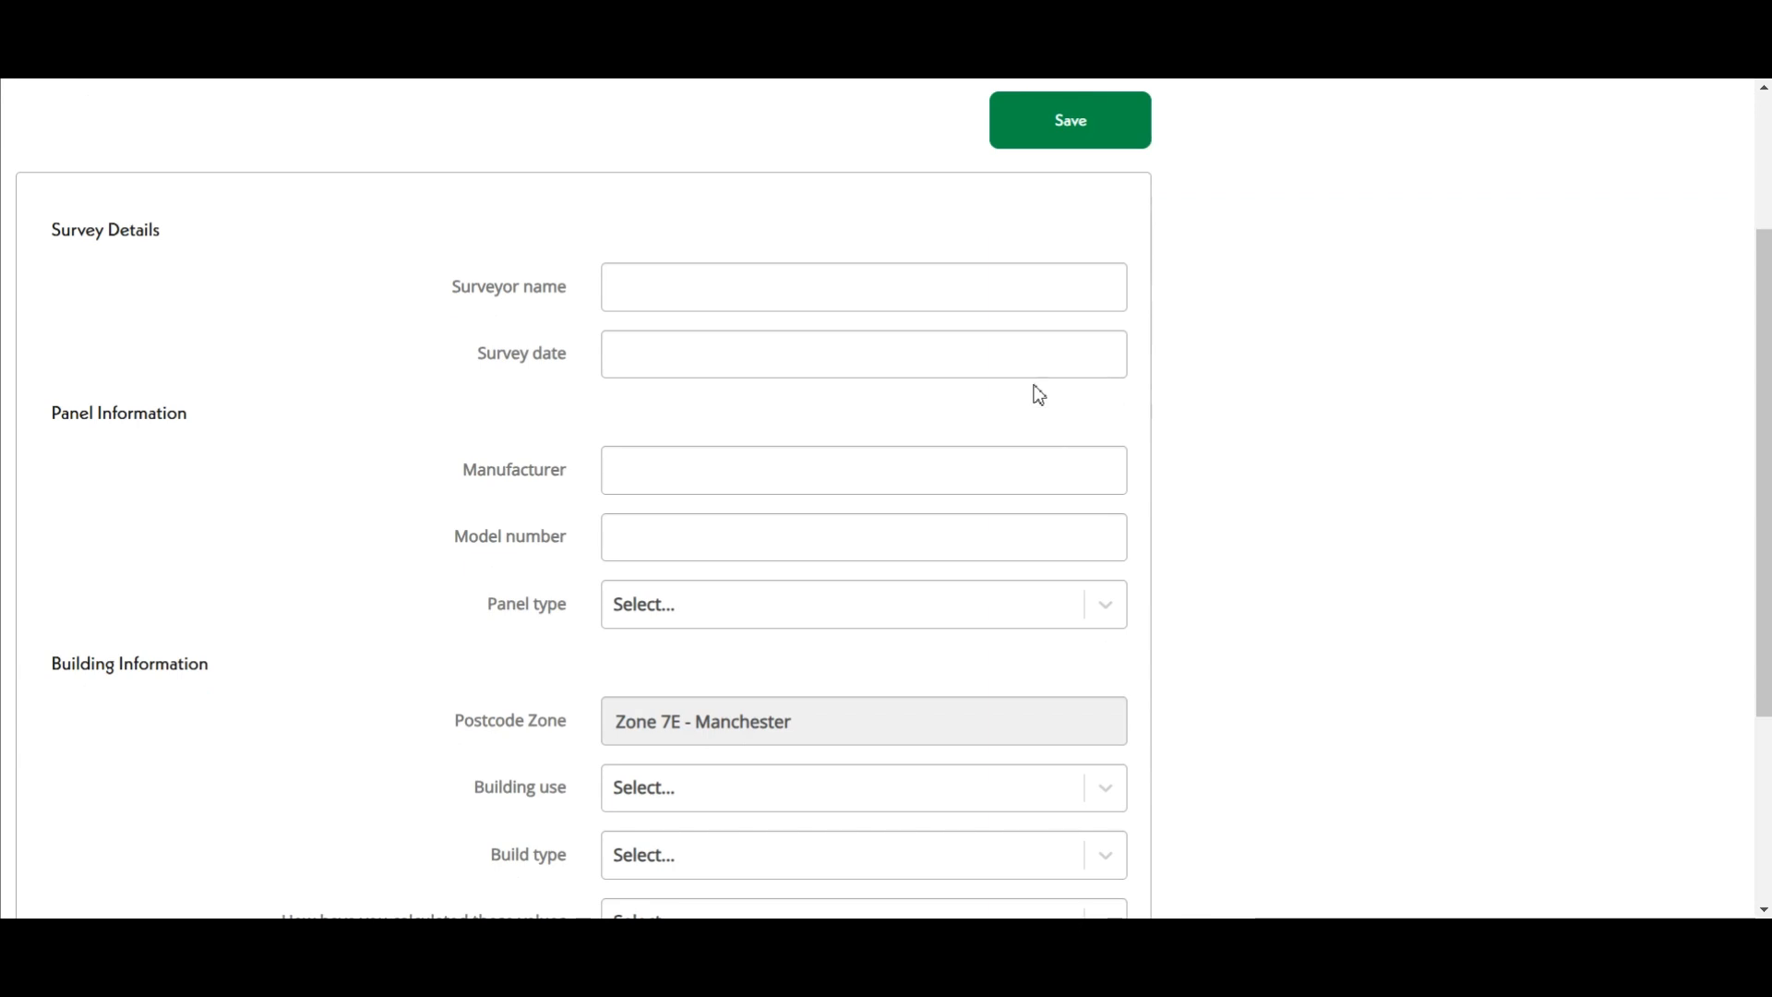
pyautogui.click(684, 291)
pyautogui.click(753, 359)
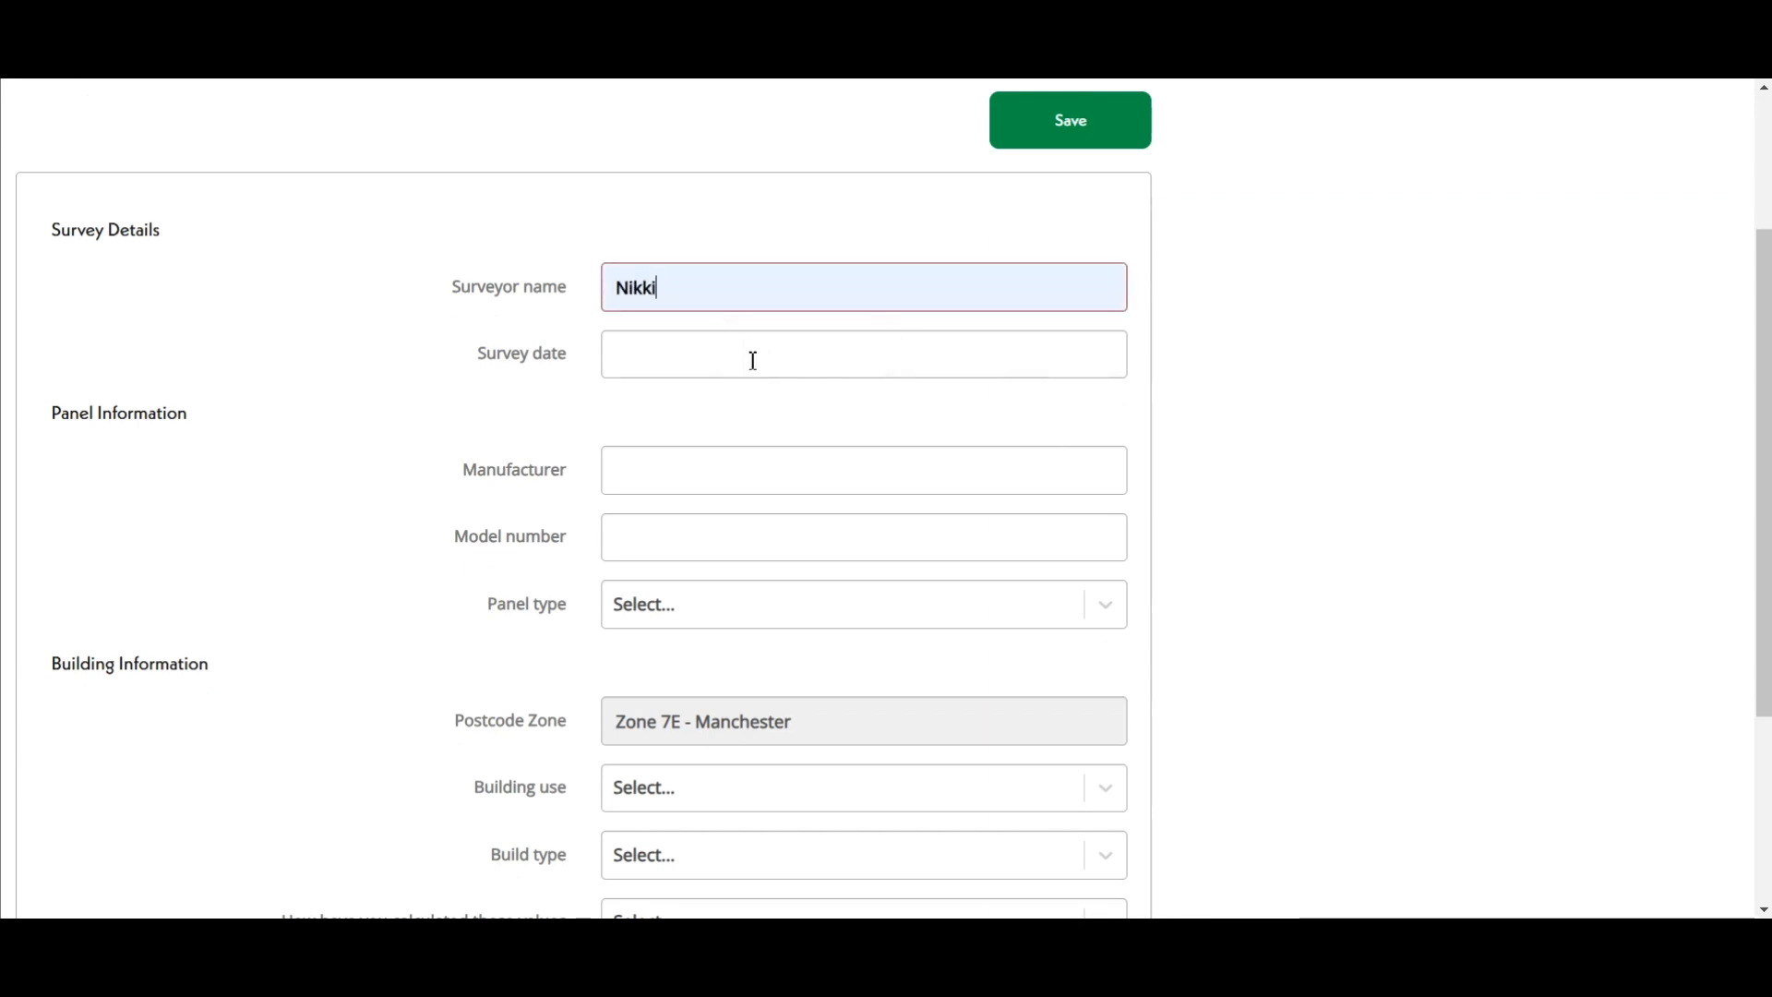
pyautogui.click(754, 360)
pyautogui.click(741, 585)
# Fill in the panel information with manufacturer JA Solar, model number JAM54S30-400/MR and panel type Monocrystalline.
pyautogui.scroll(-1, 418, 522)
pyautogui.scroll(-1, 420, 522)
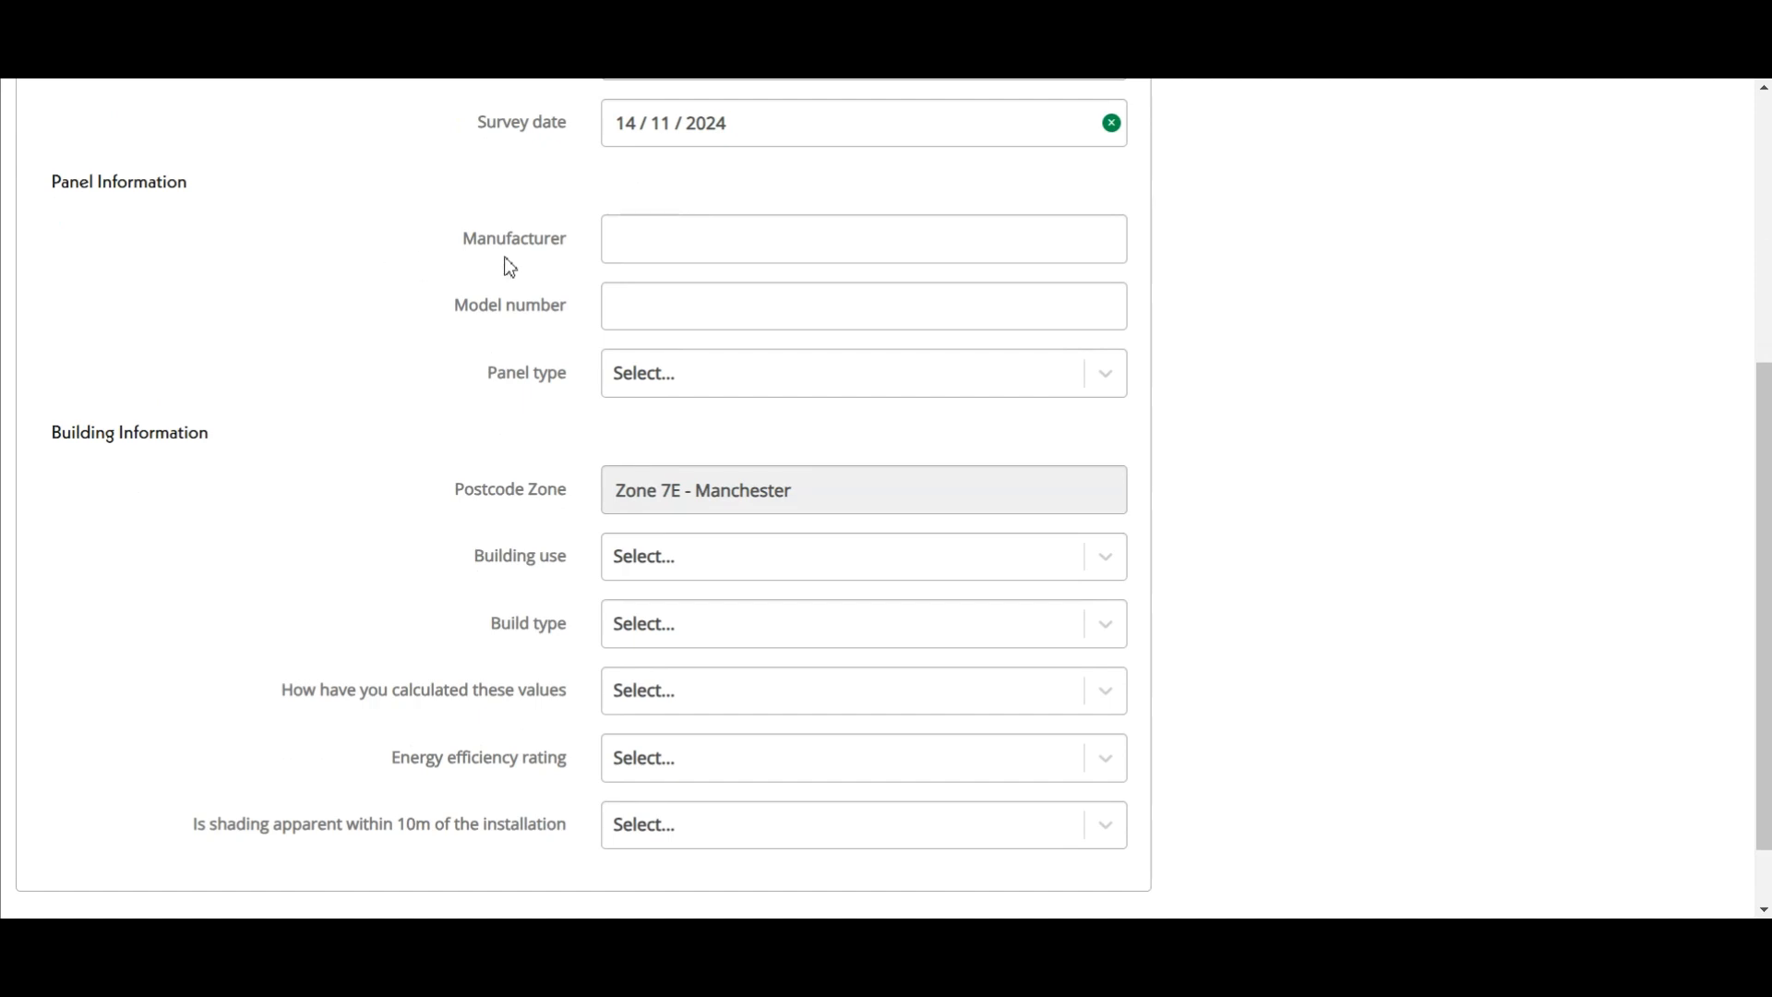
pyautogui.click(656, 241)
pyautogui.click(755, 318)
pyautogui.click(694, 310)
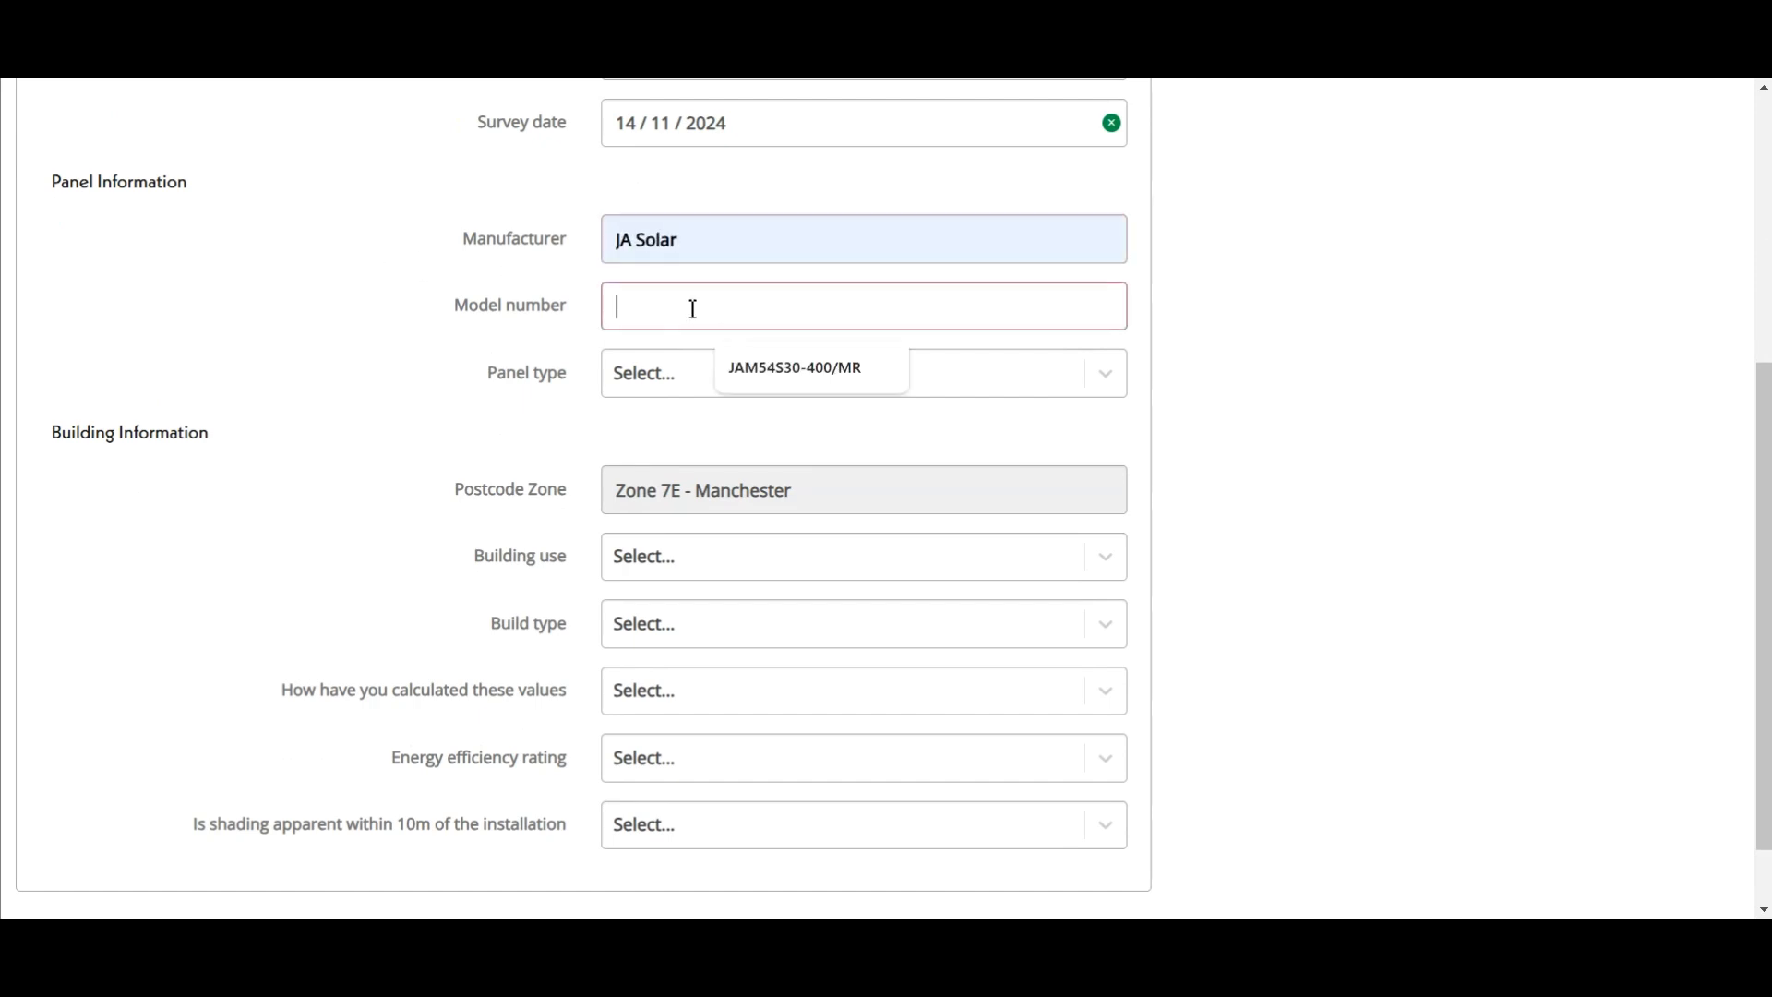
pyautogui.click(772, 368)
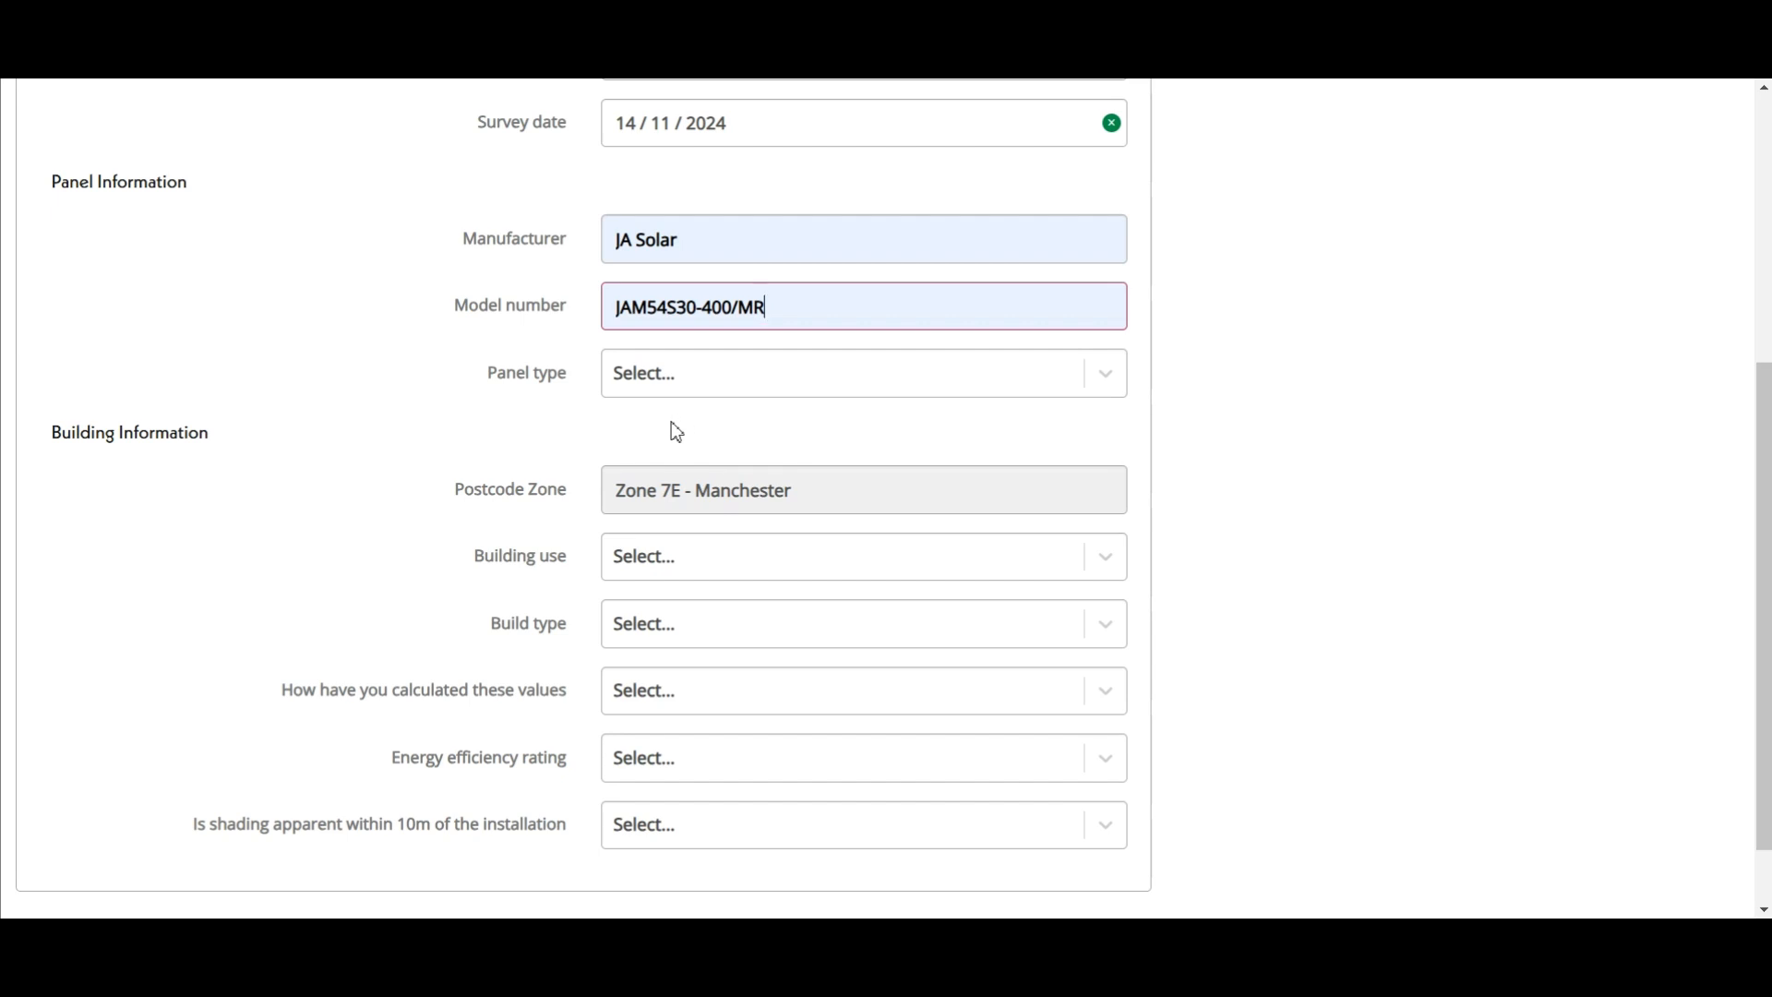
pyautogui.click(674, 377)
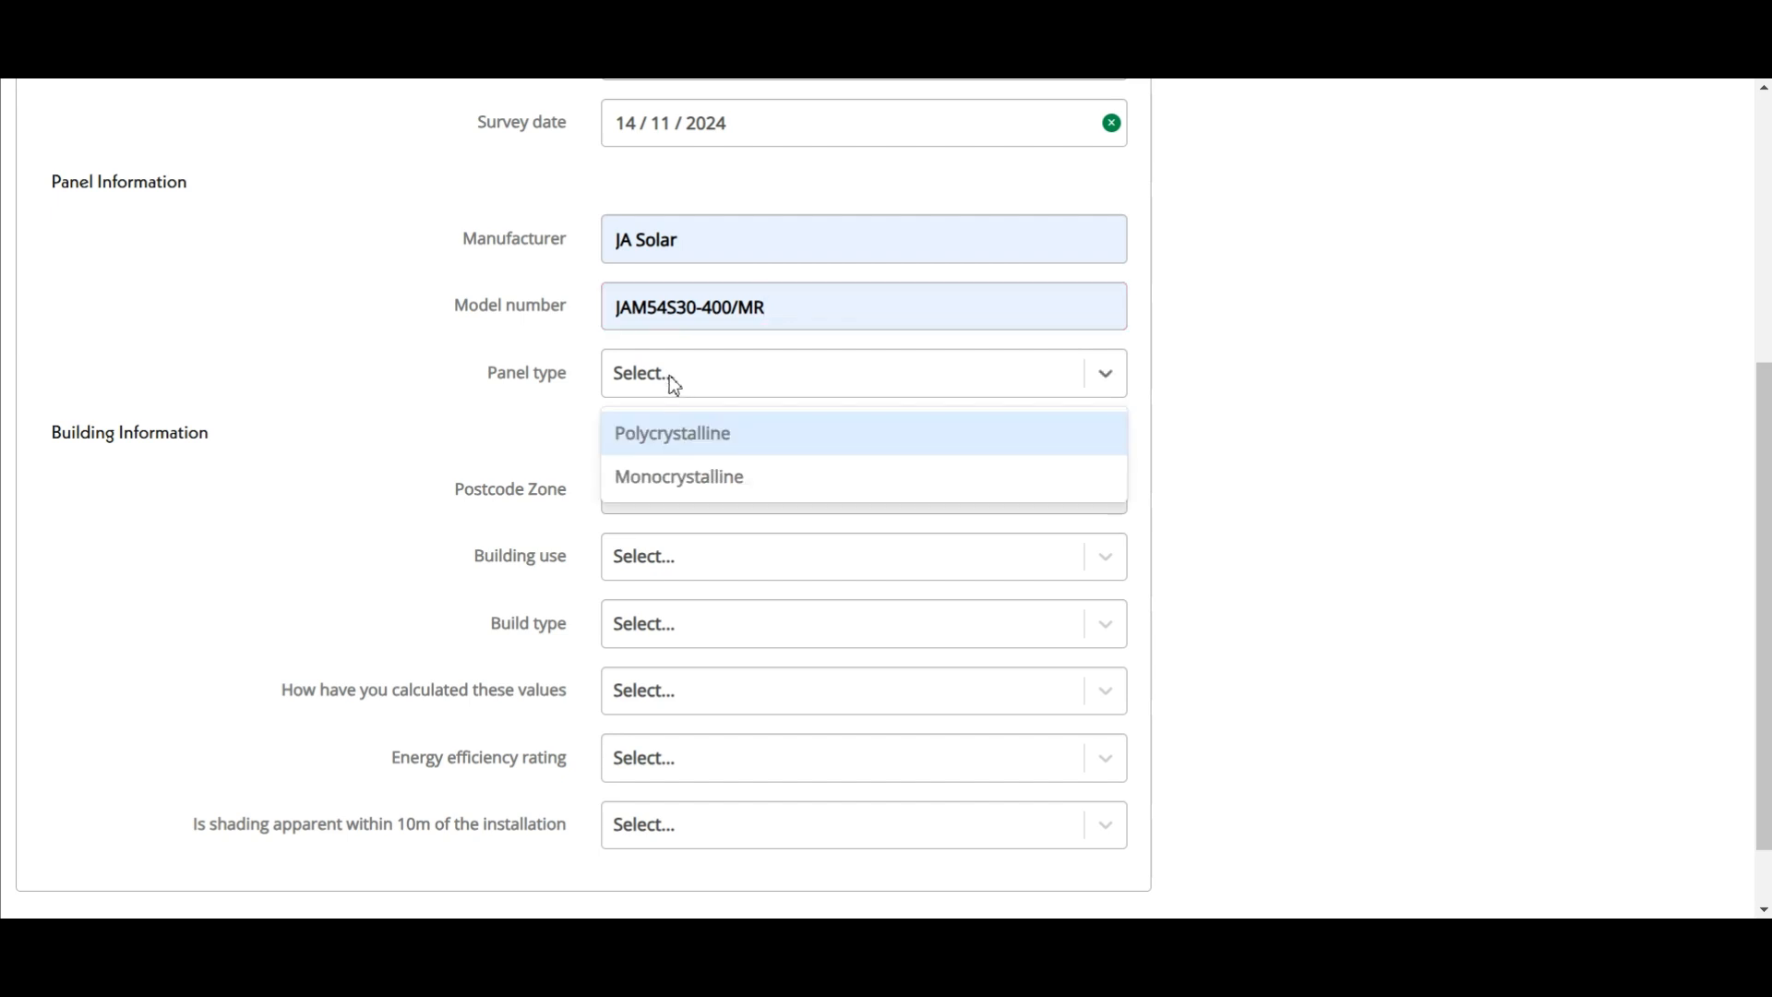
pyautogui.click(686, 481)
# Set the building use to Domestic and the build type to Retrofit.
pyautogui.scroll(-1, 375, 415)
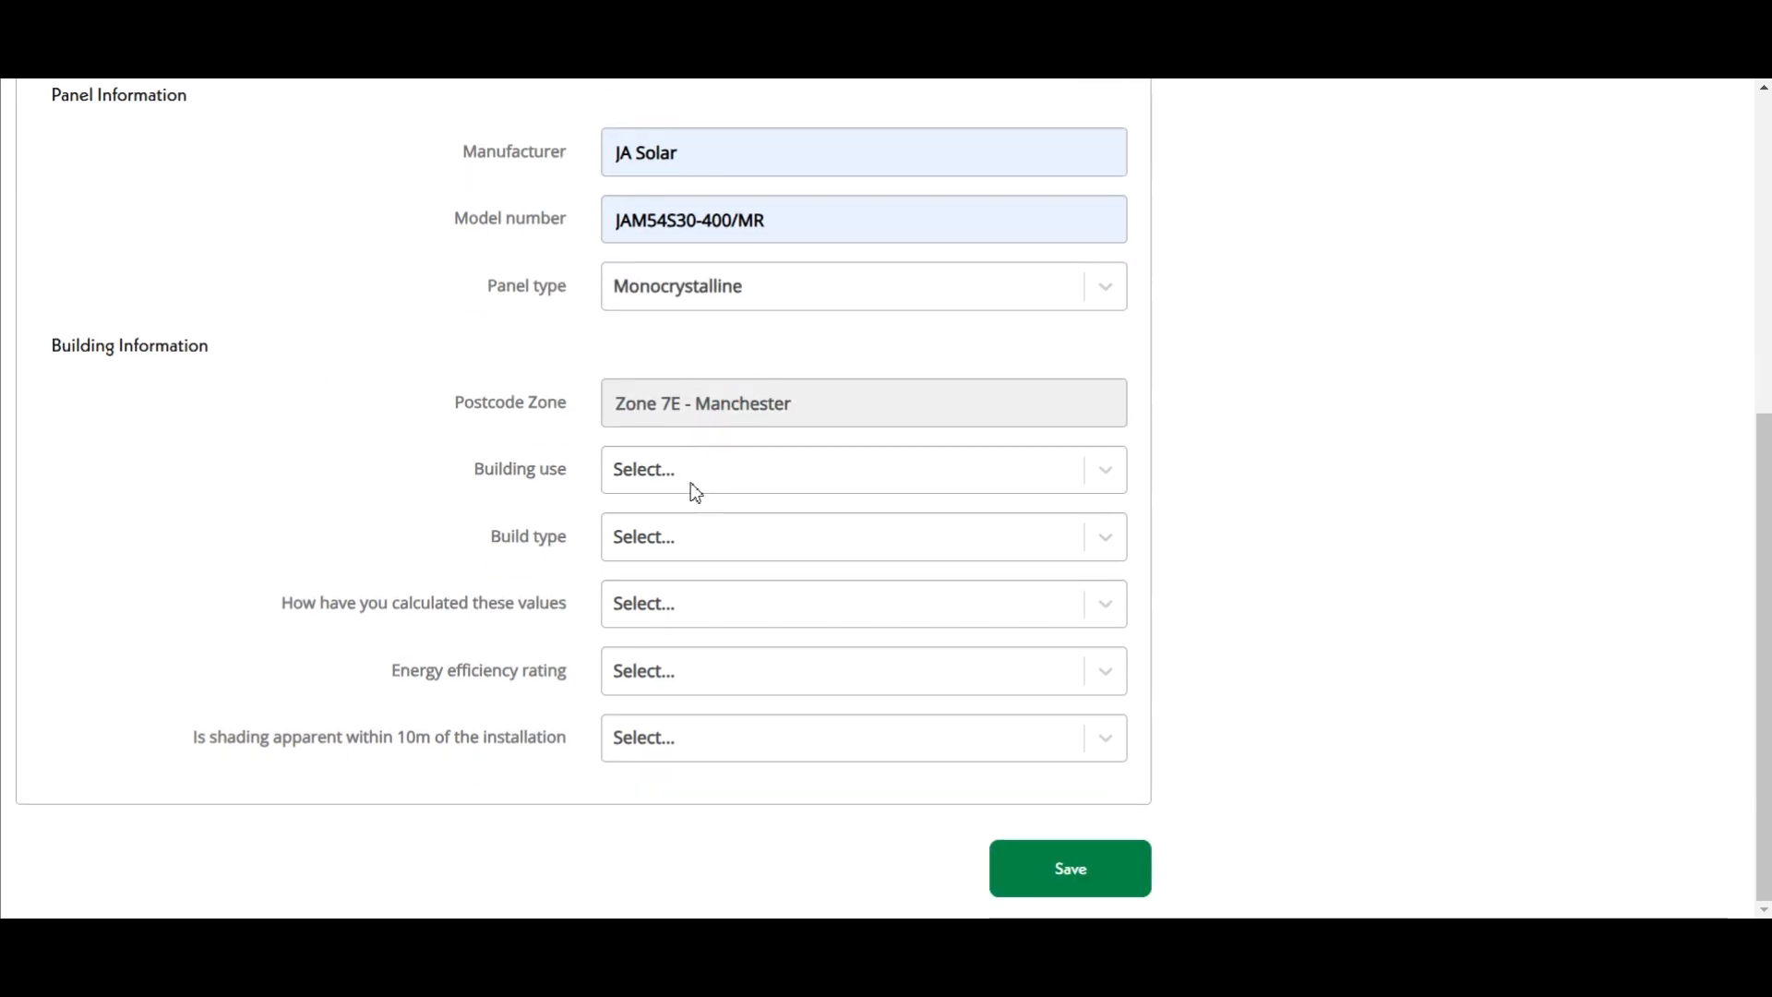
pyautogui.click(656, 475)
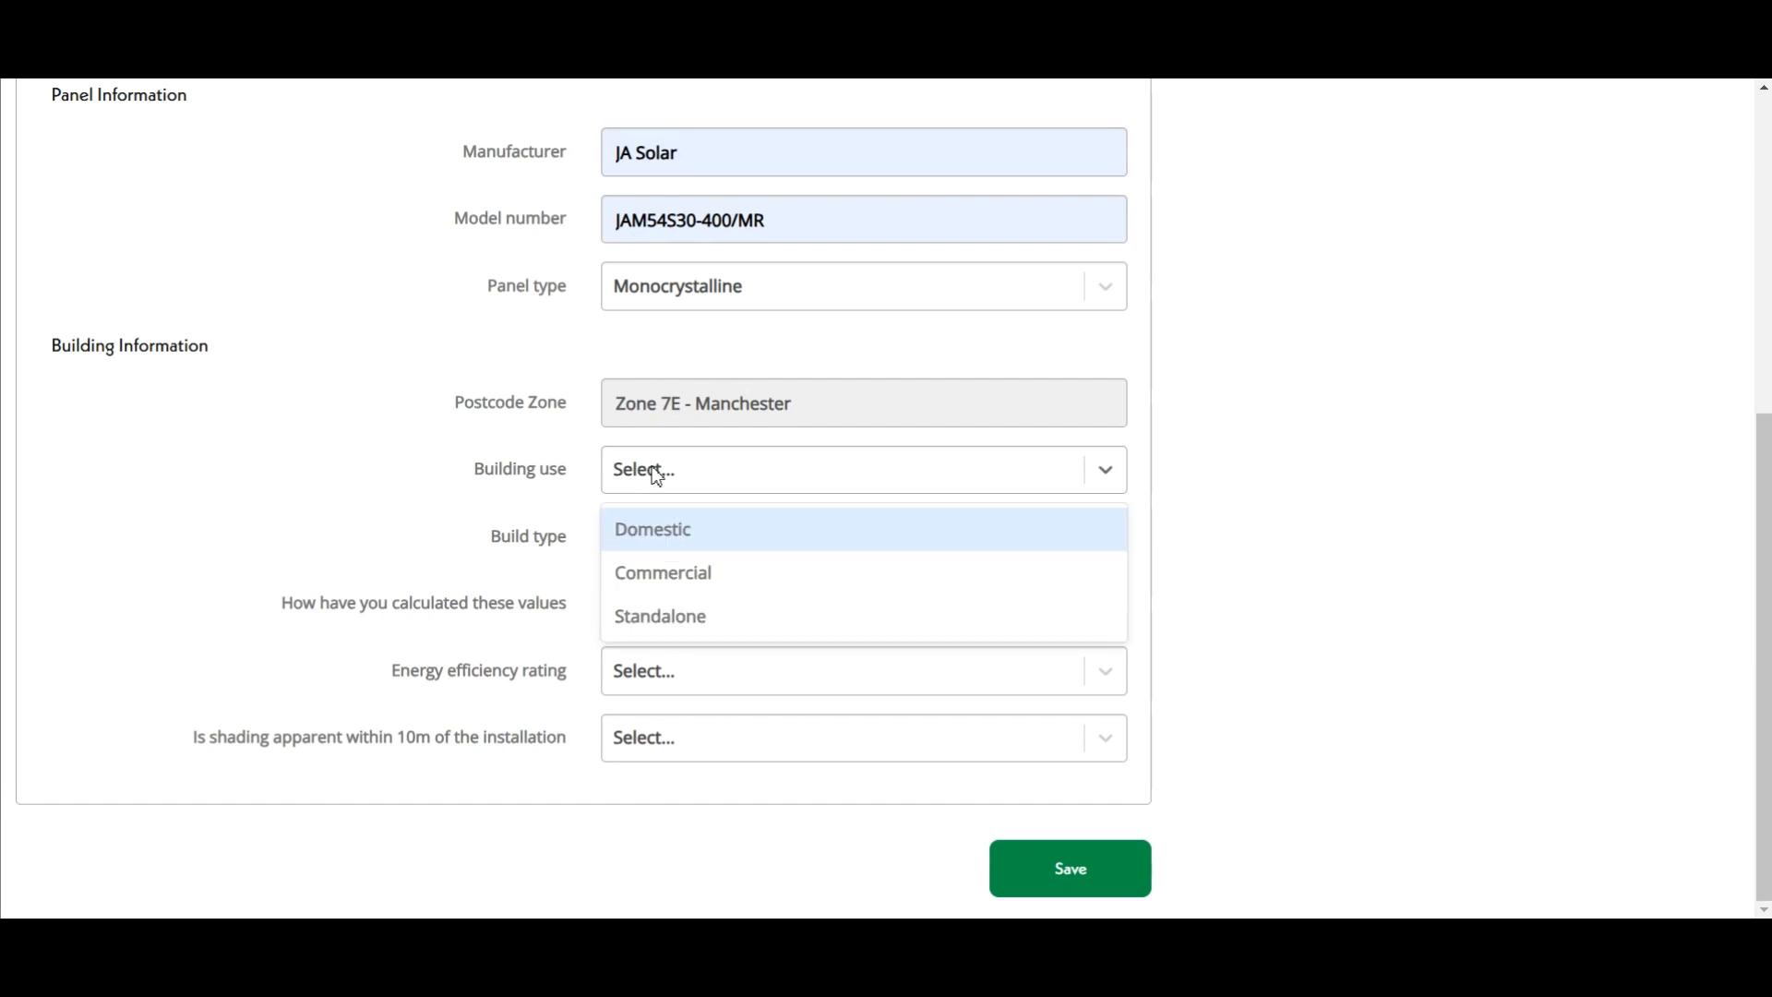
pyautogui.click(679, 534)
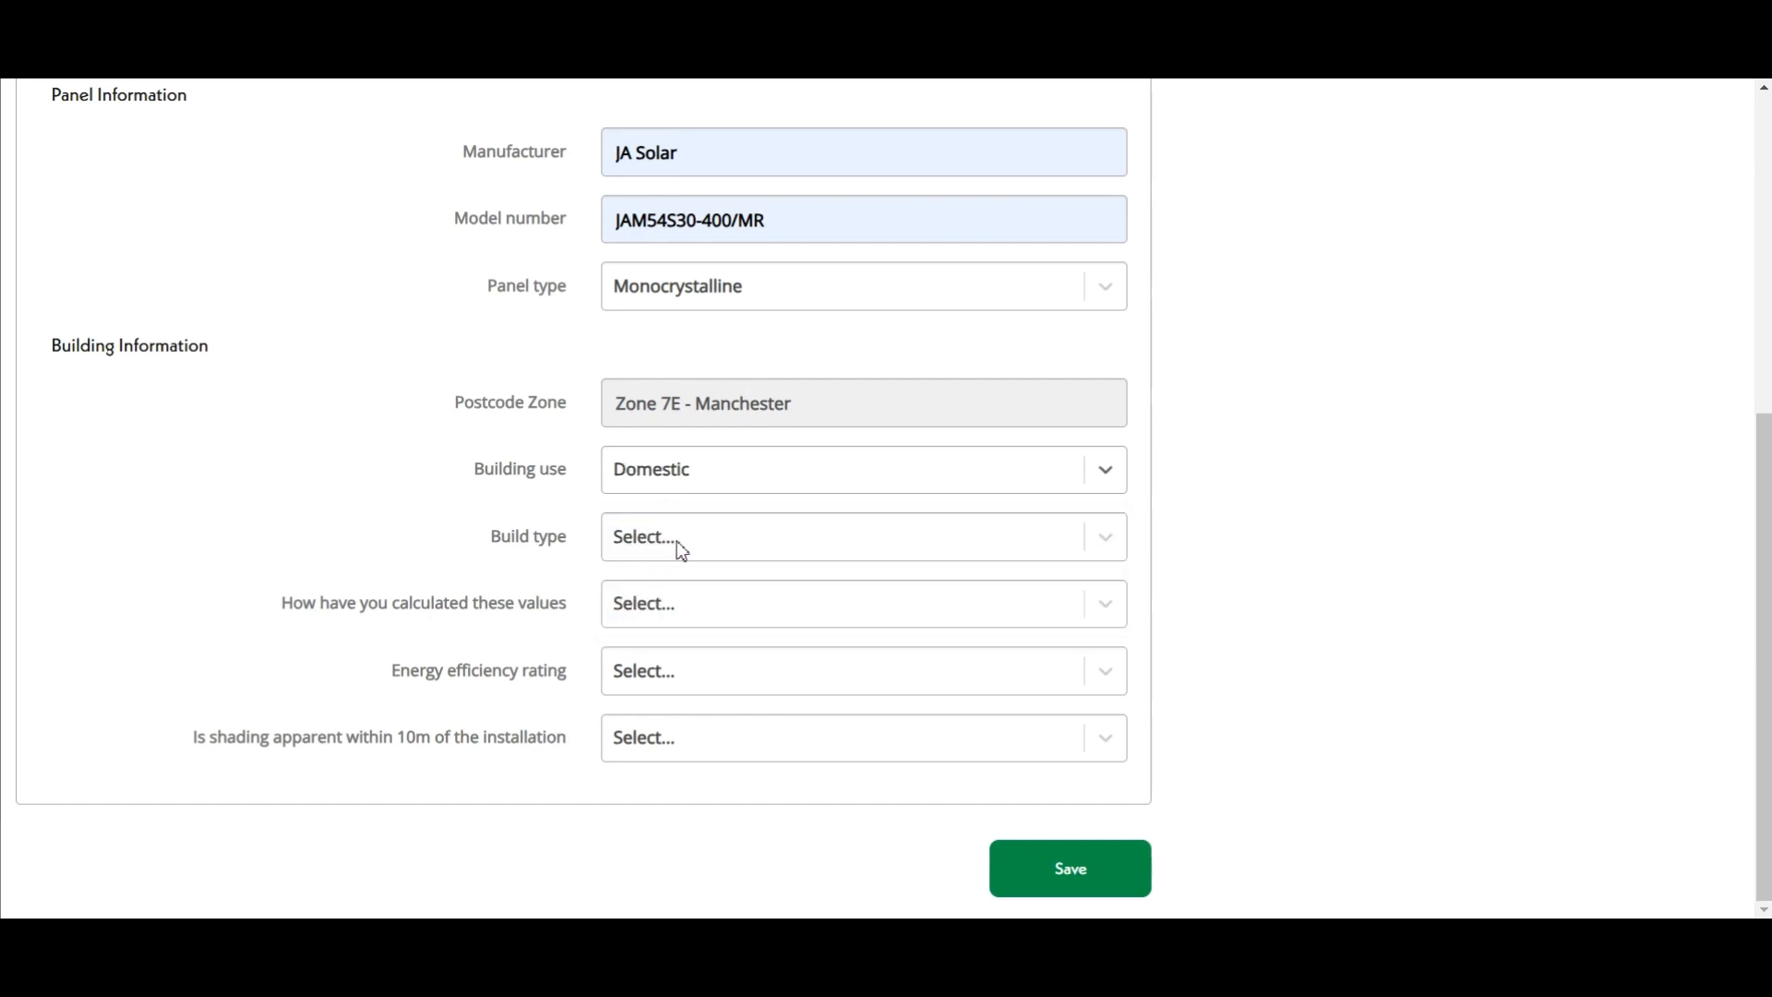
pyautogui.click(679, 544)
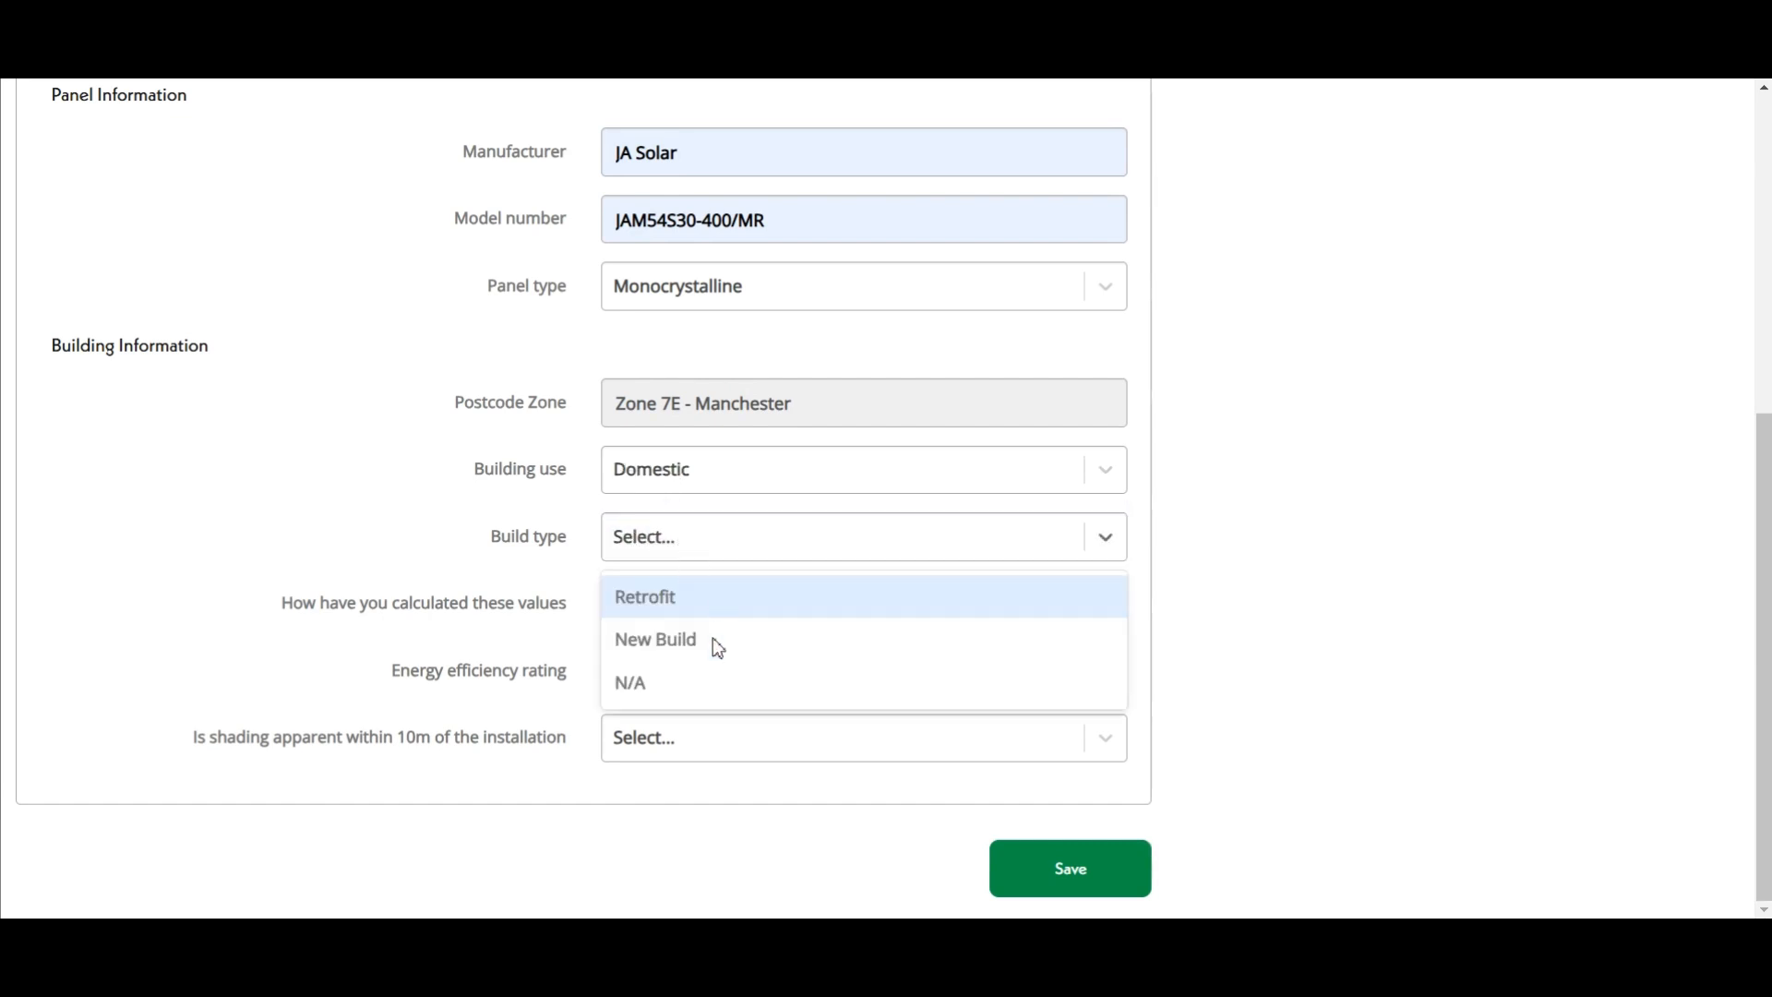
pyautogui.click(707, 608)
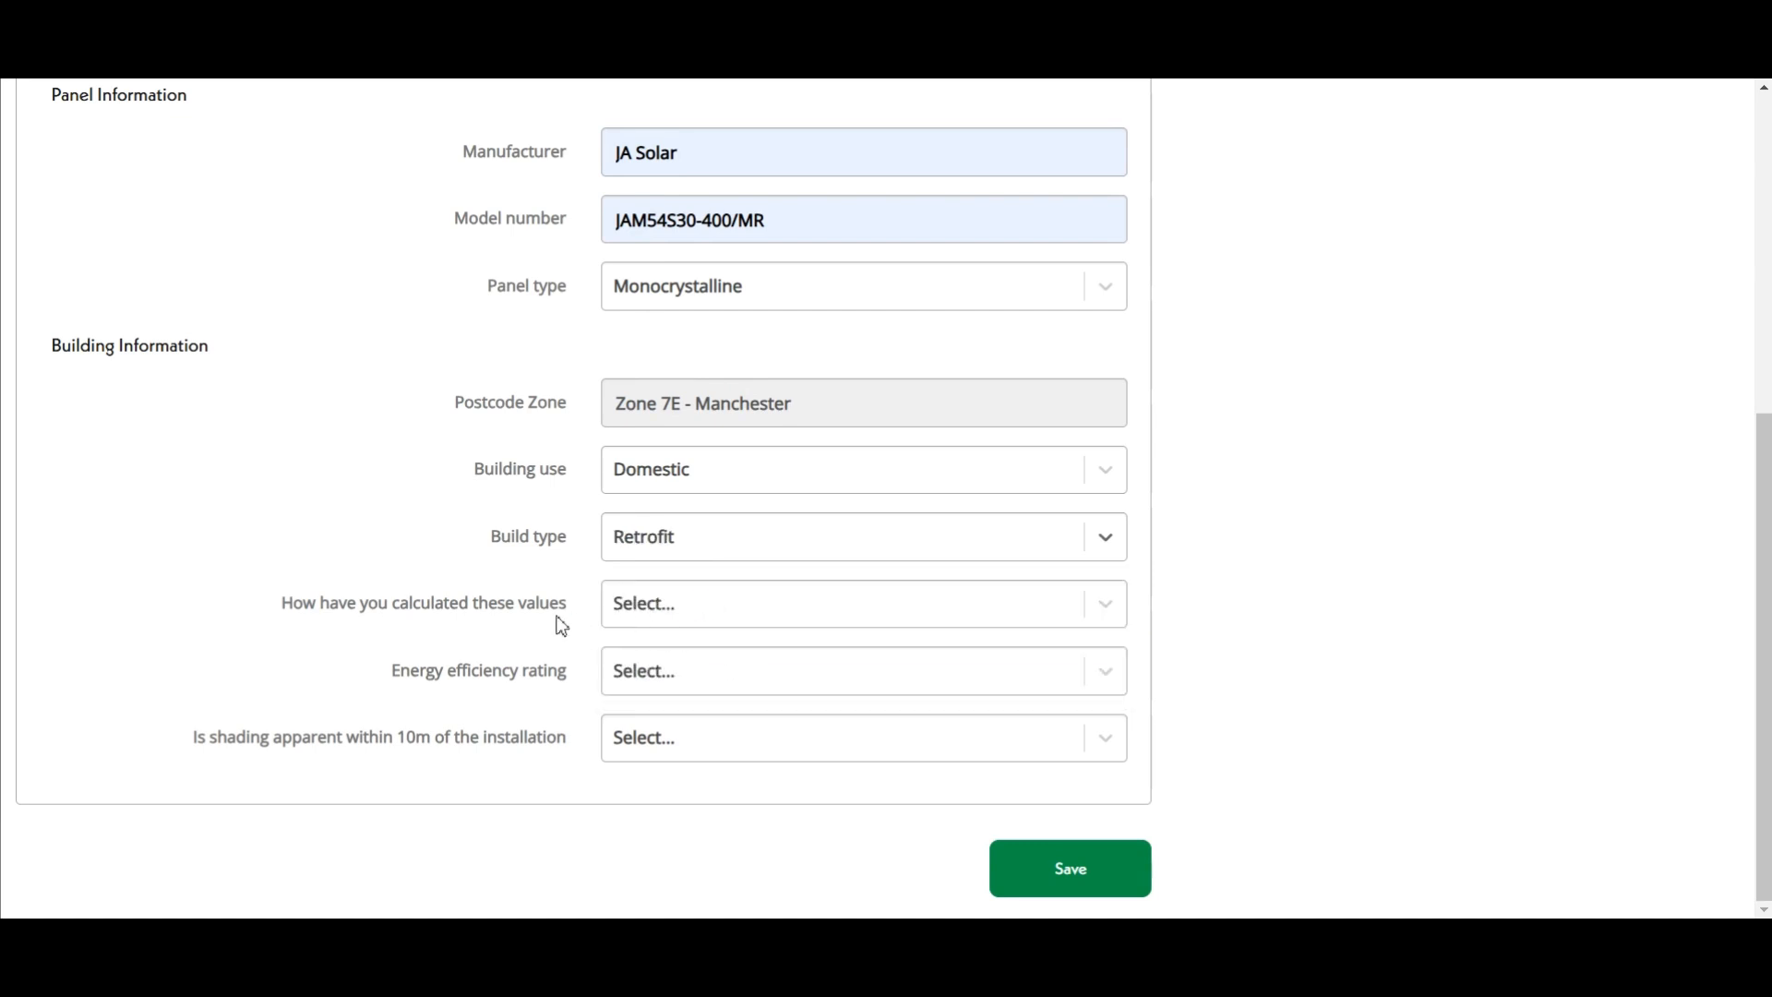
# Set the calculation method to On-site Measurements, energy efficiency rating to D and shading within 10m to No, and save the survey.
pyautogui.click(671, 617)
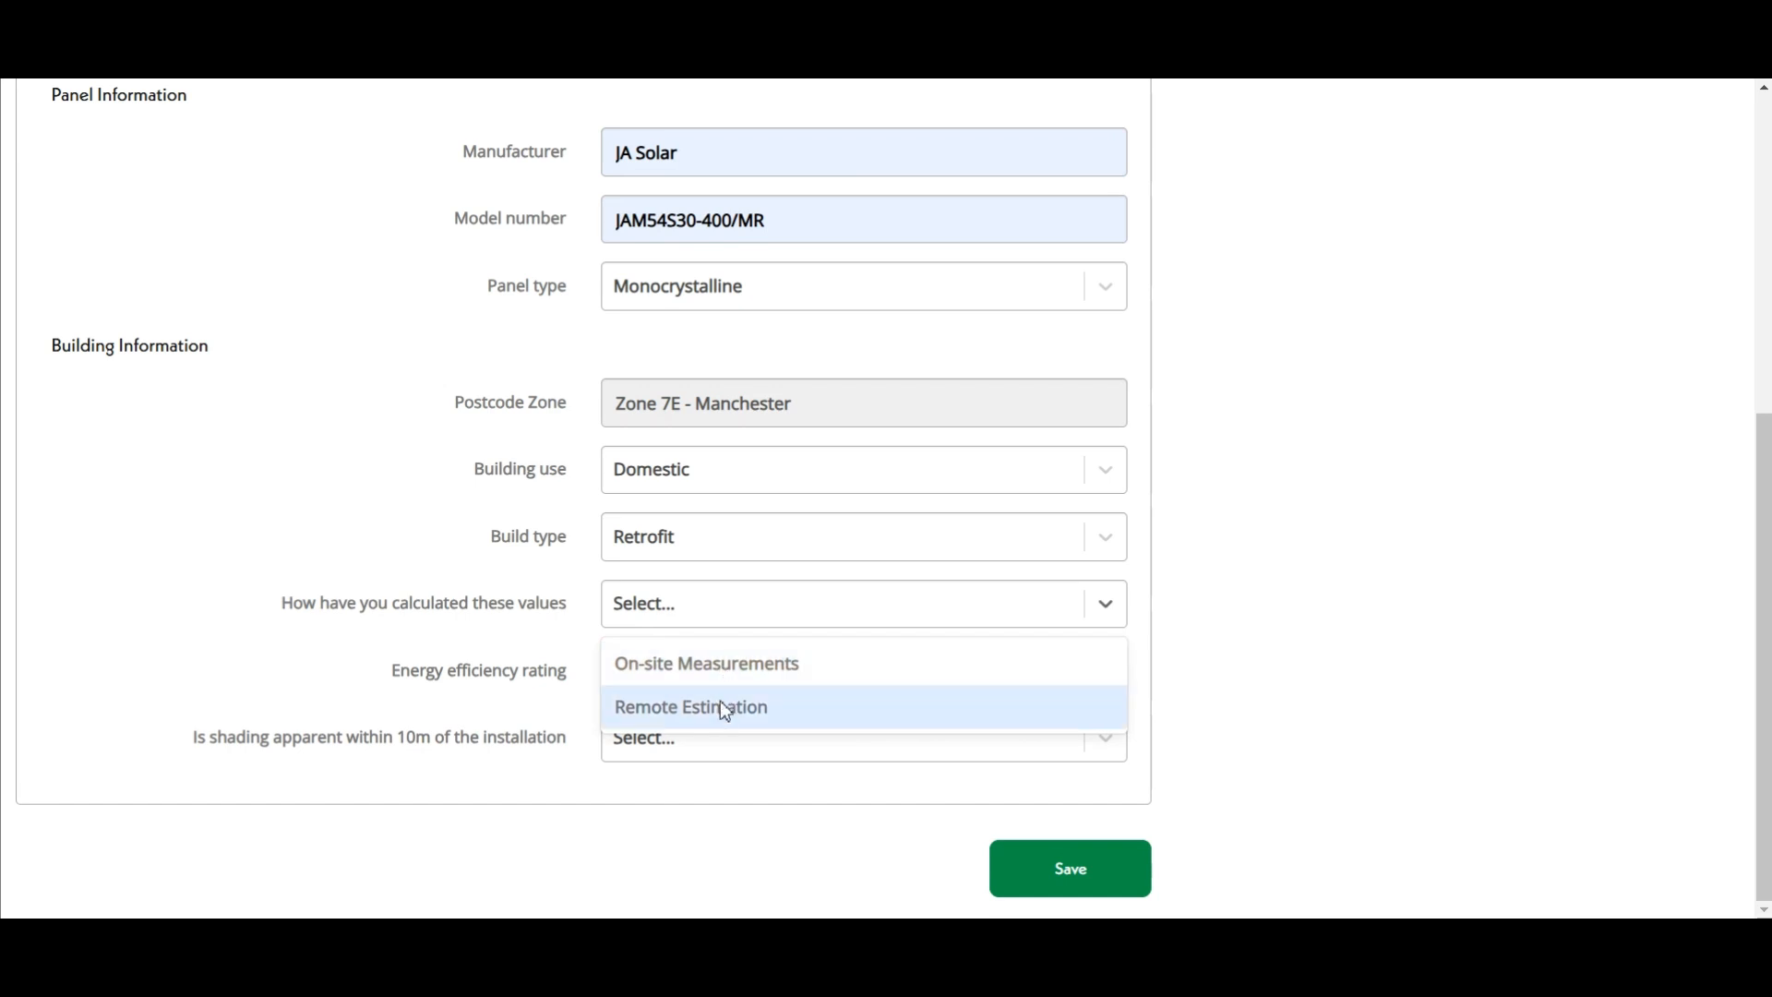
pyautogui.click(723, 666)
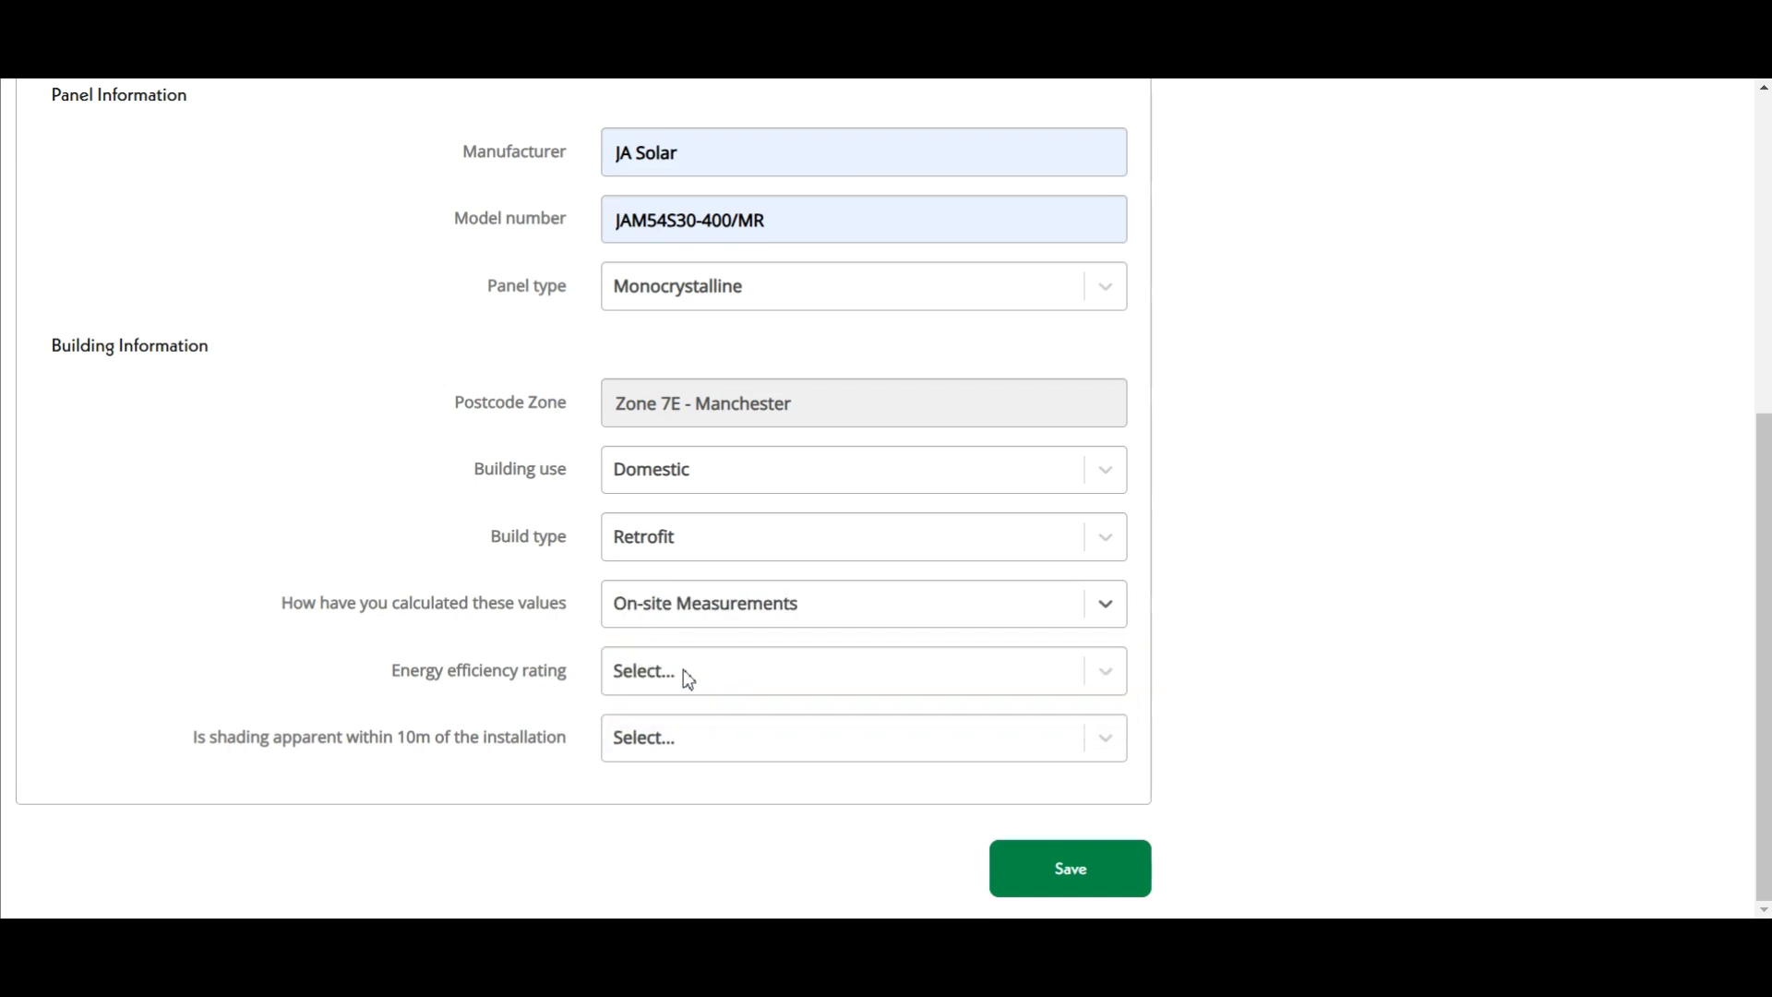
pyautogui.click(685, 670)
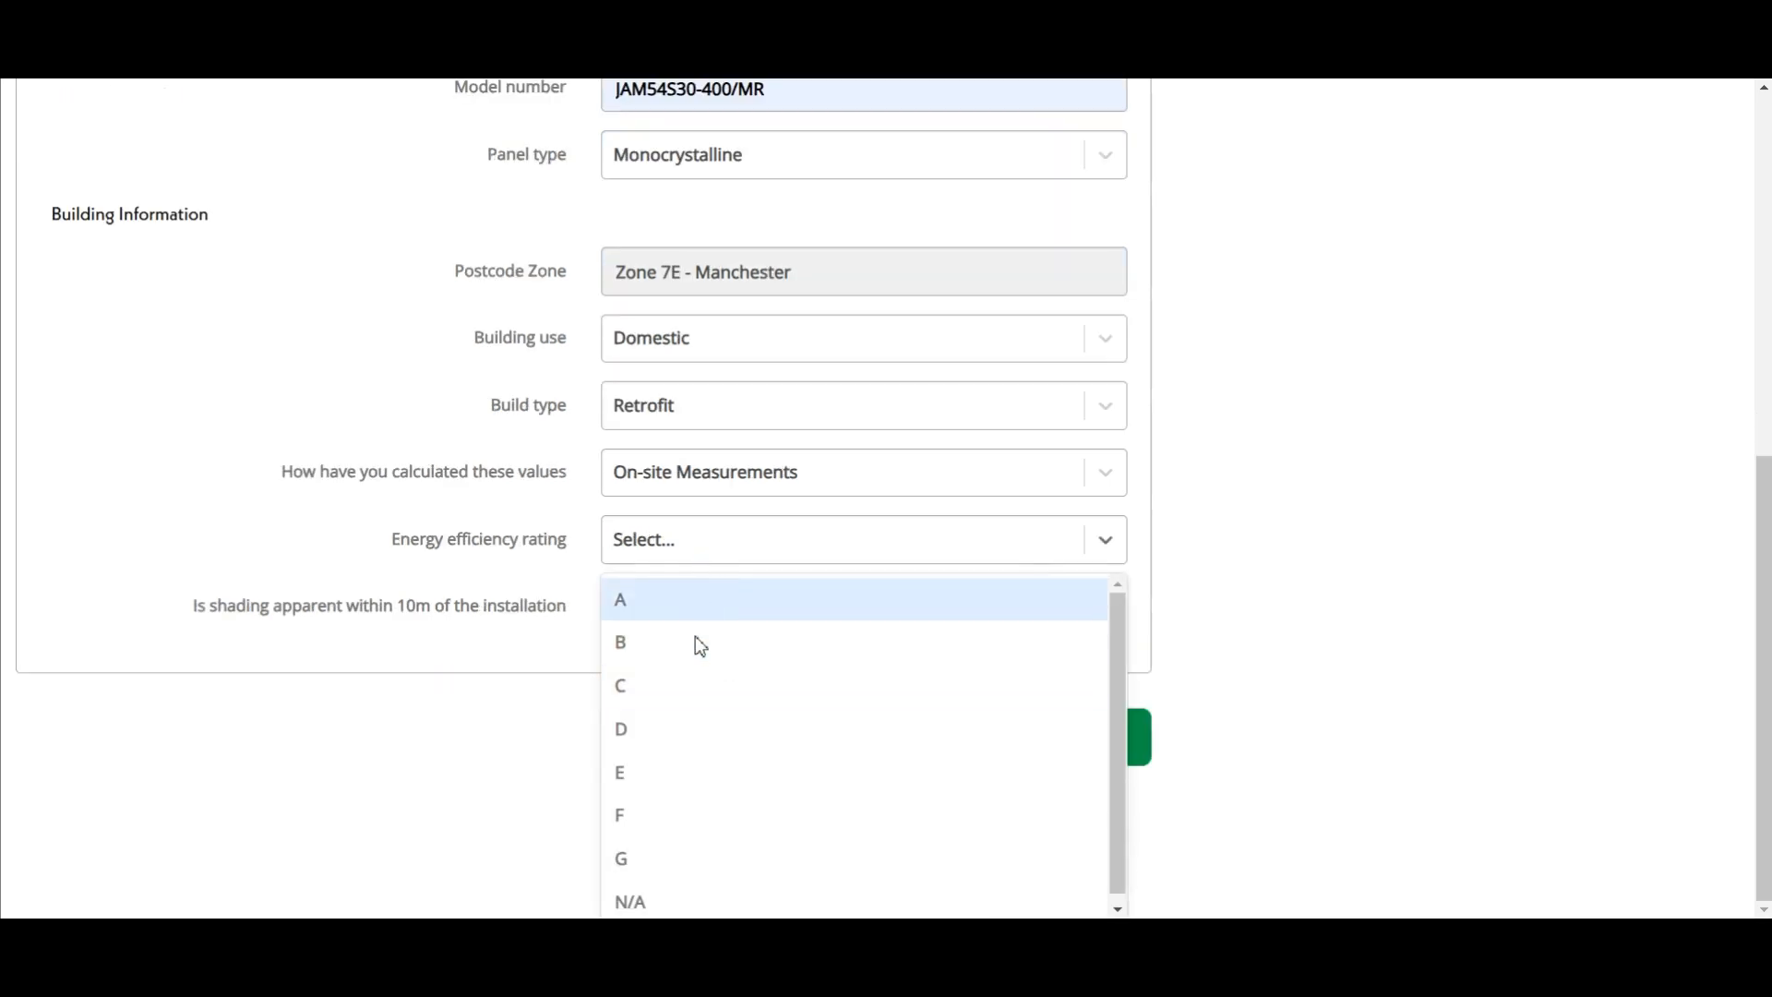
pyautogui.click(679, 732)
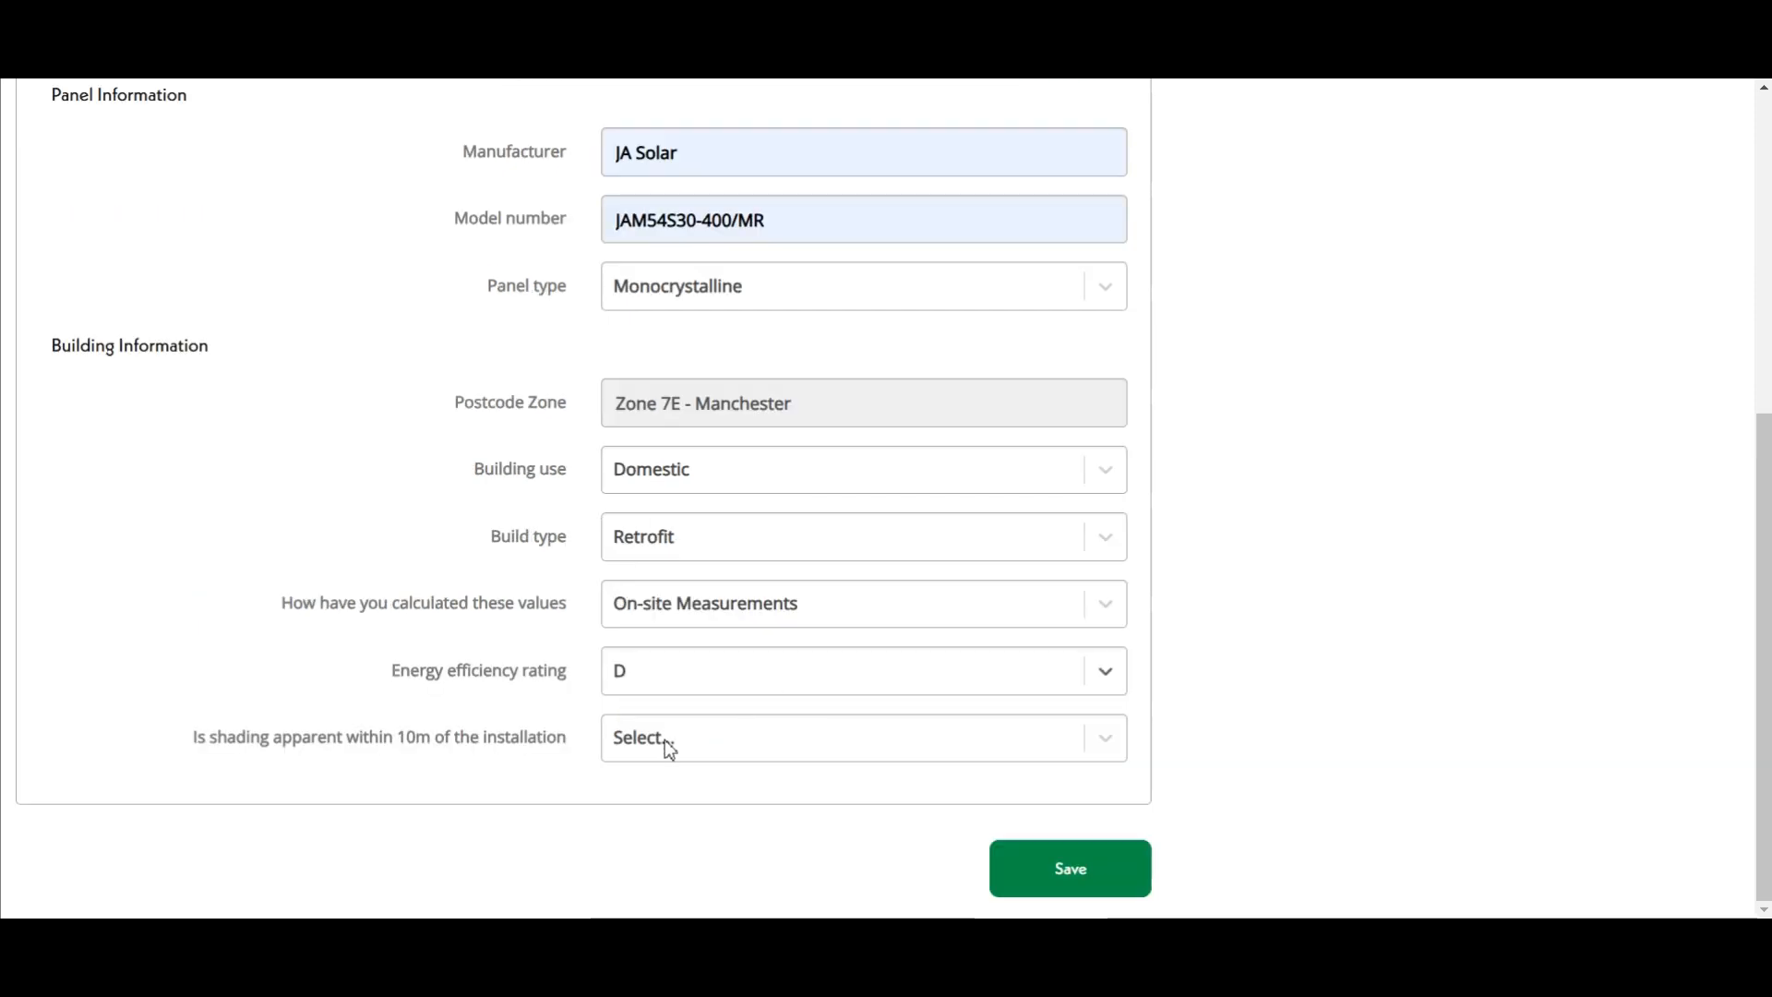
pyautogui.click(655, 749)
pyautogui.click(745, 826)
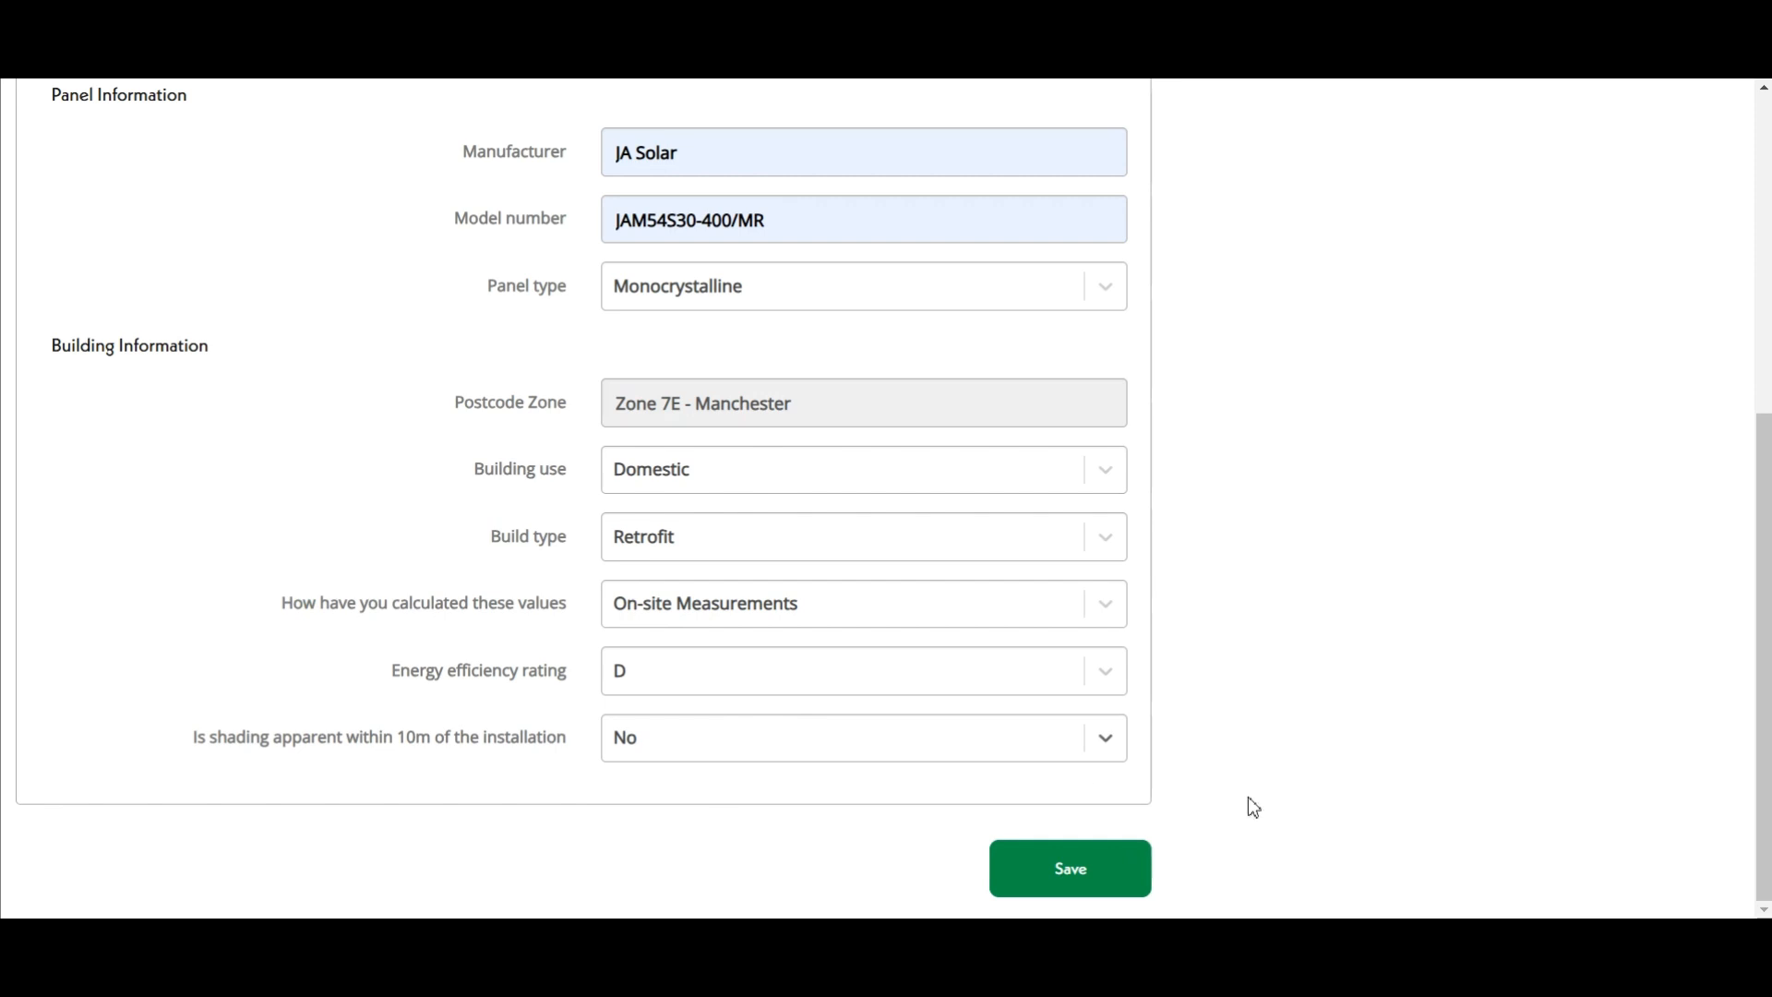
pyautogui.click(1095, 872)
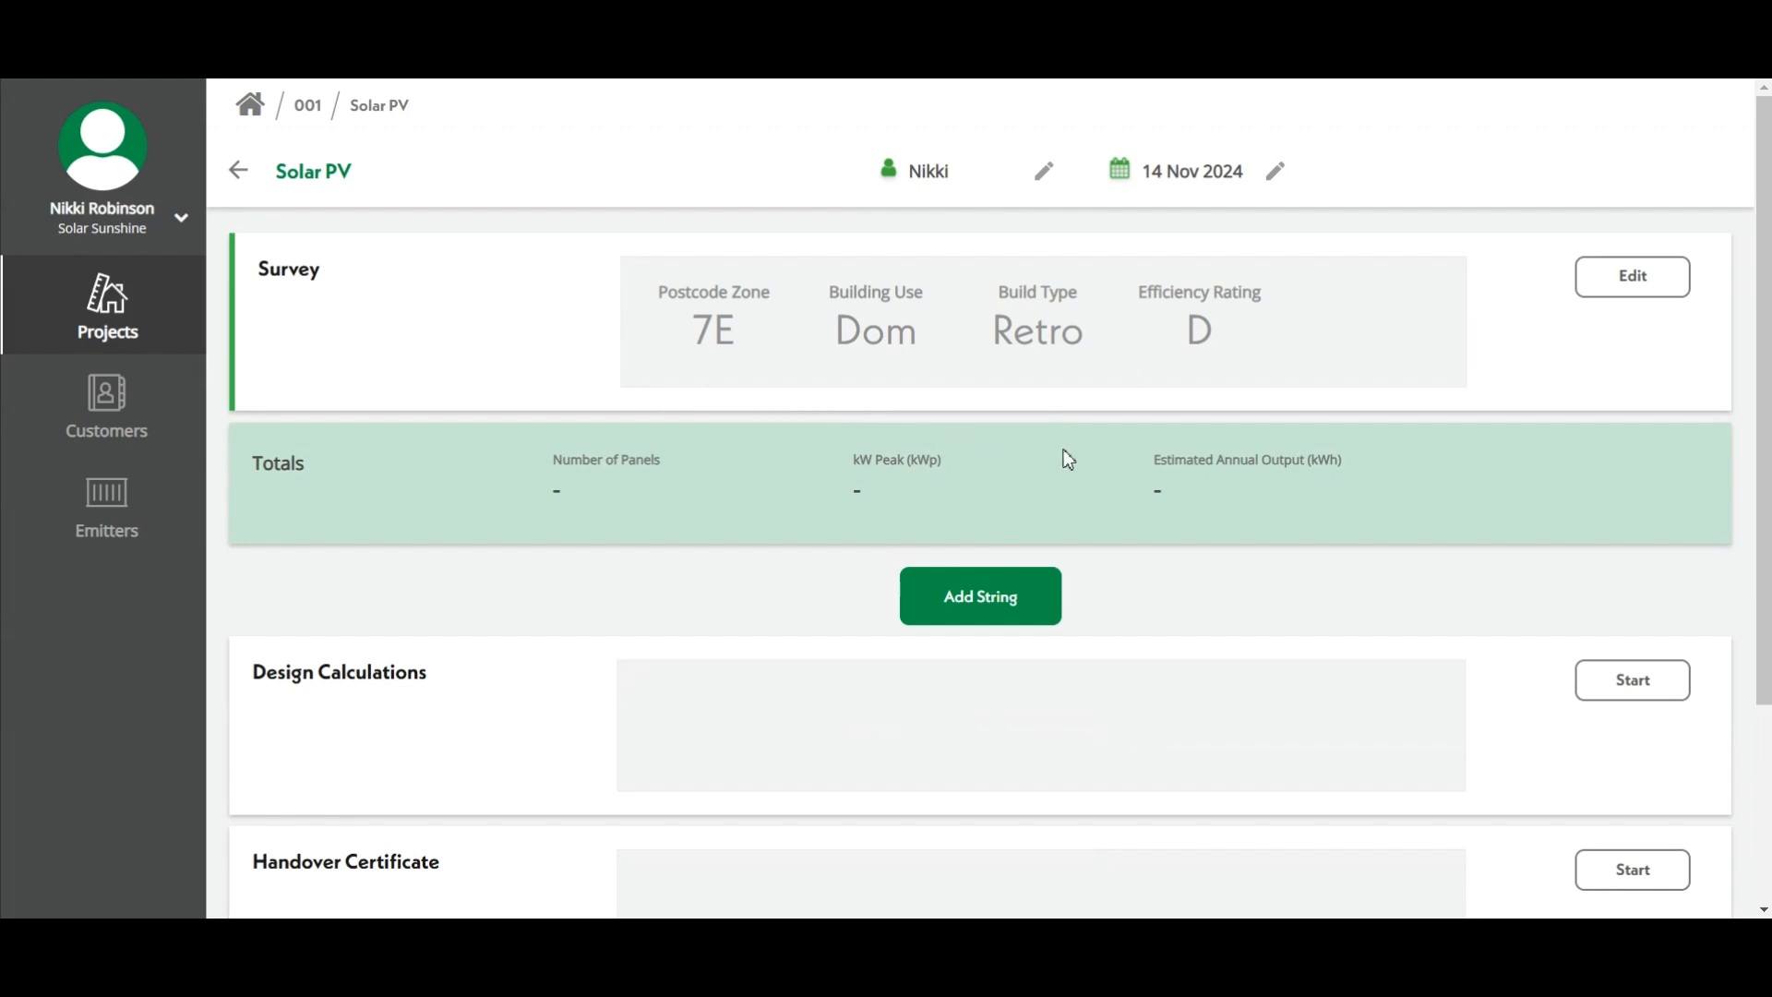
# Add a new string and upload the tree picture A as its shading image.
pyautogui.click(983, 604)
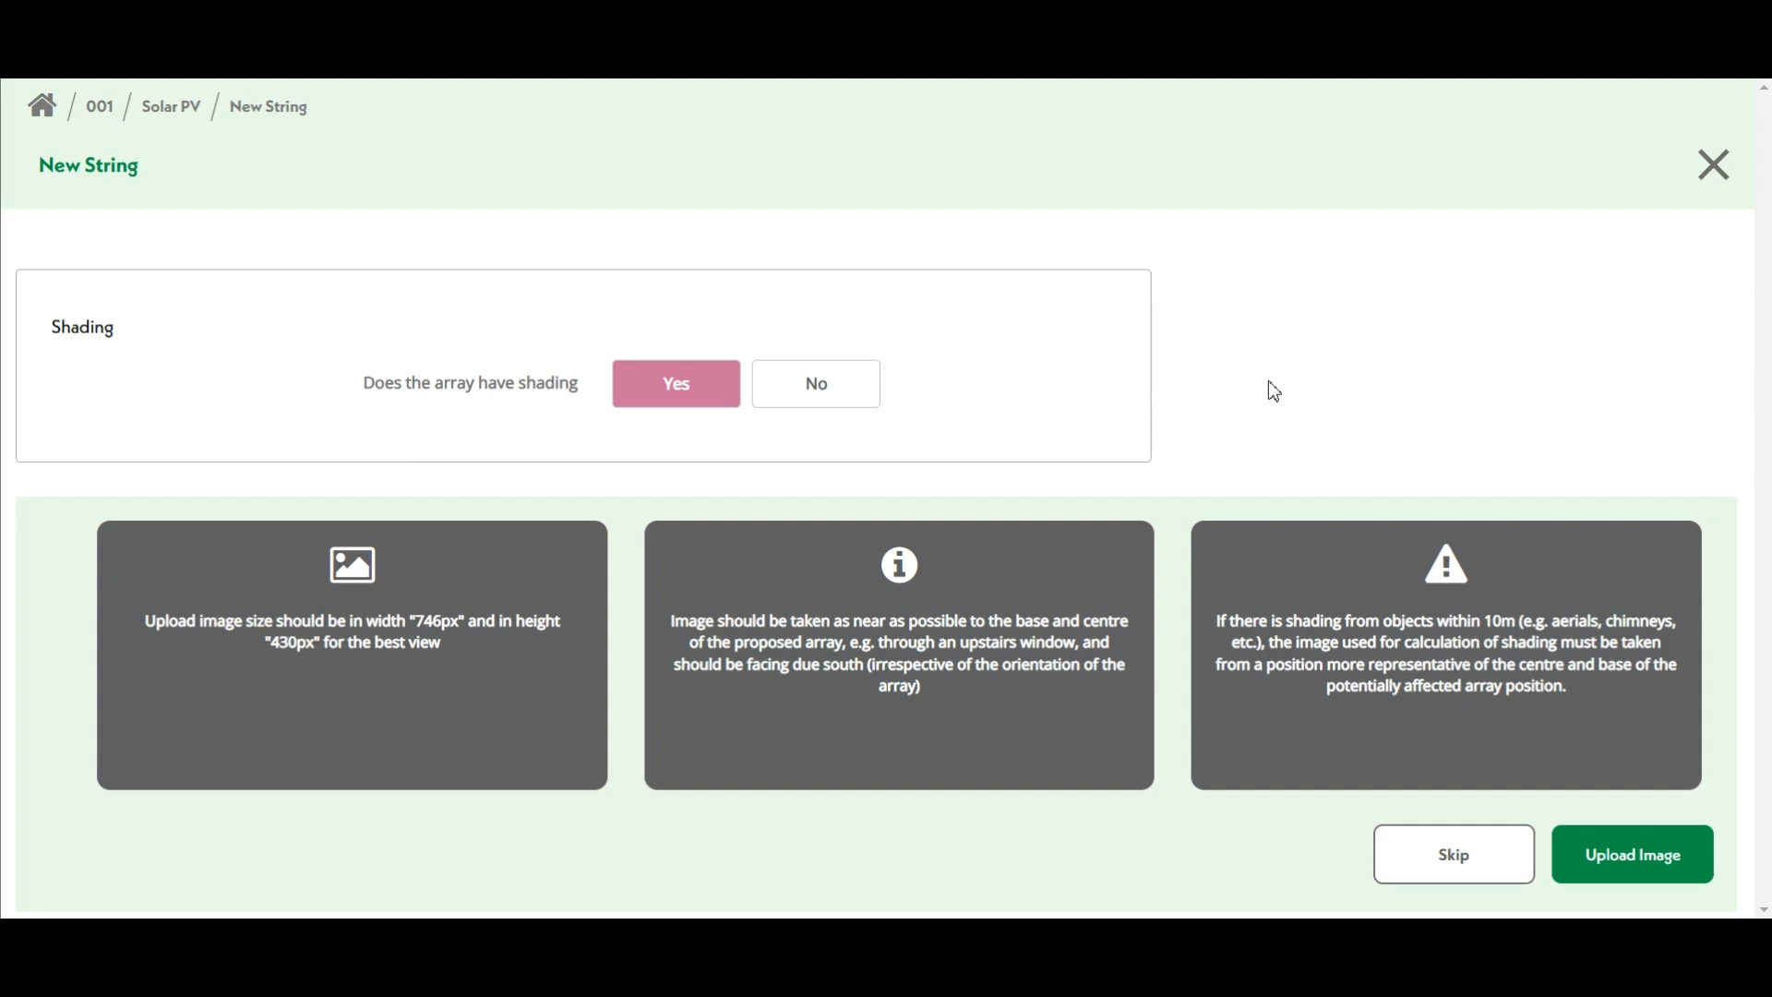
pyautogui.click(1639, 866)
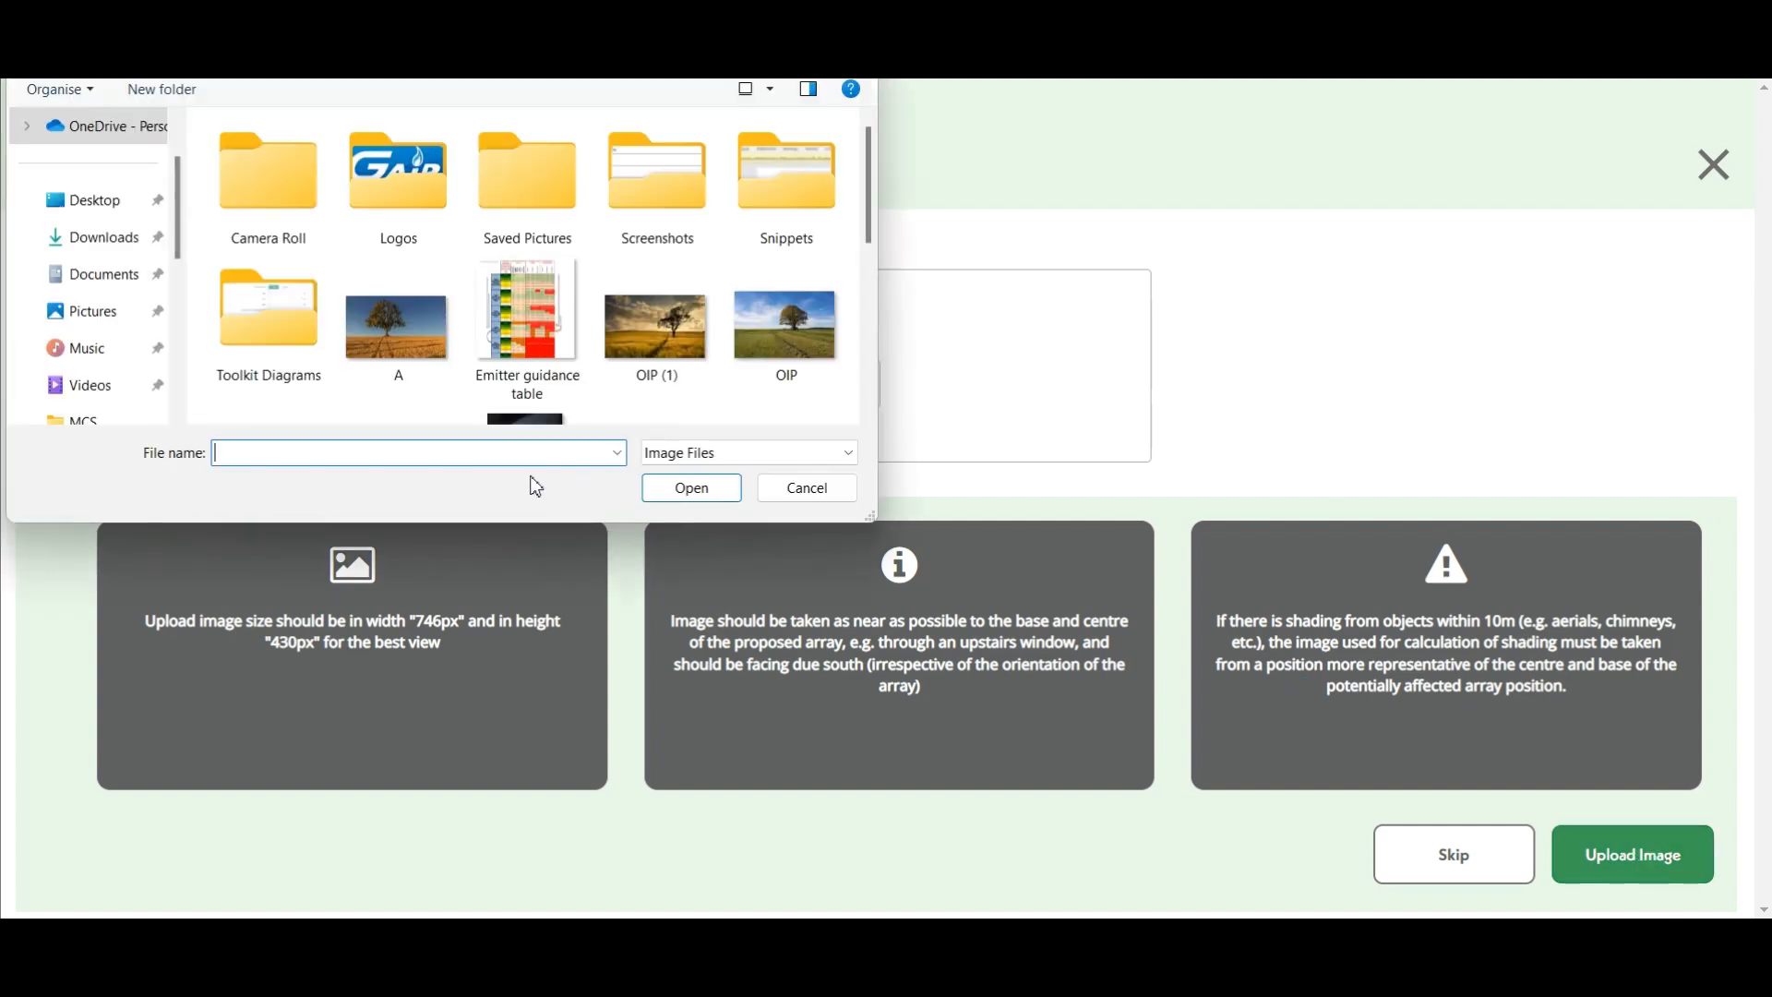
pyautogui.doubleClick(421, 341)
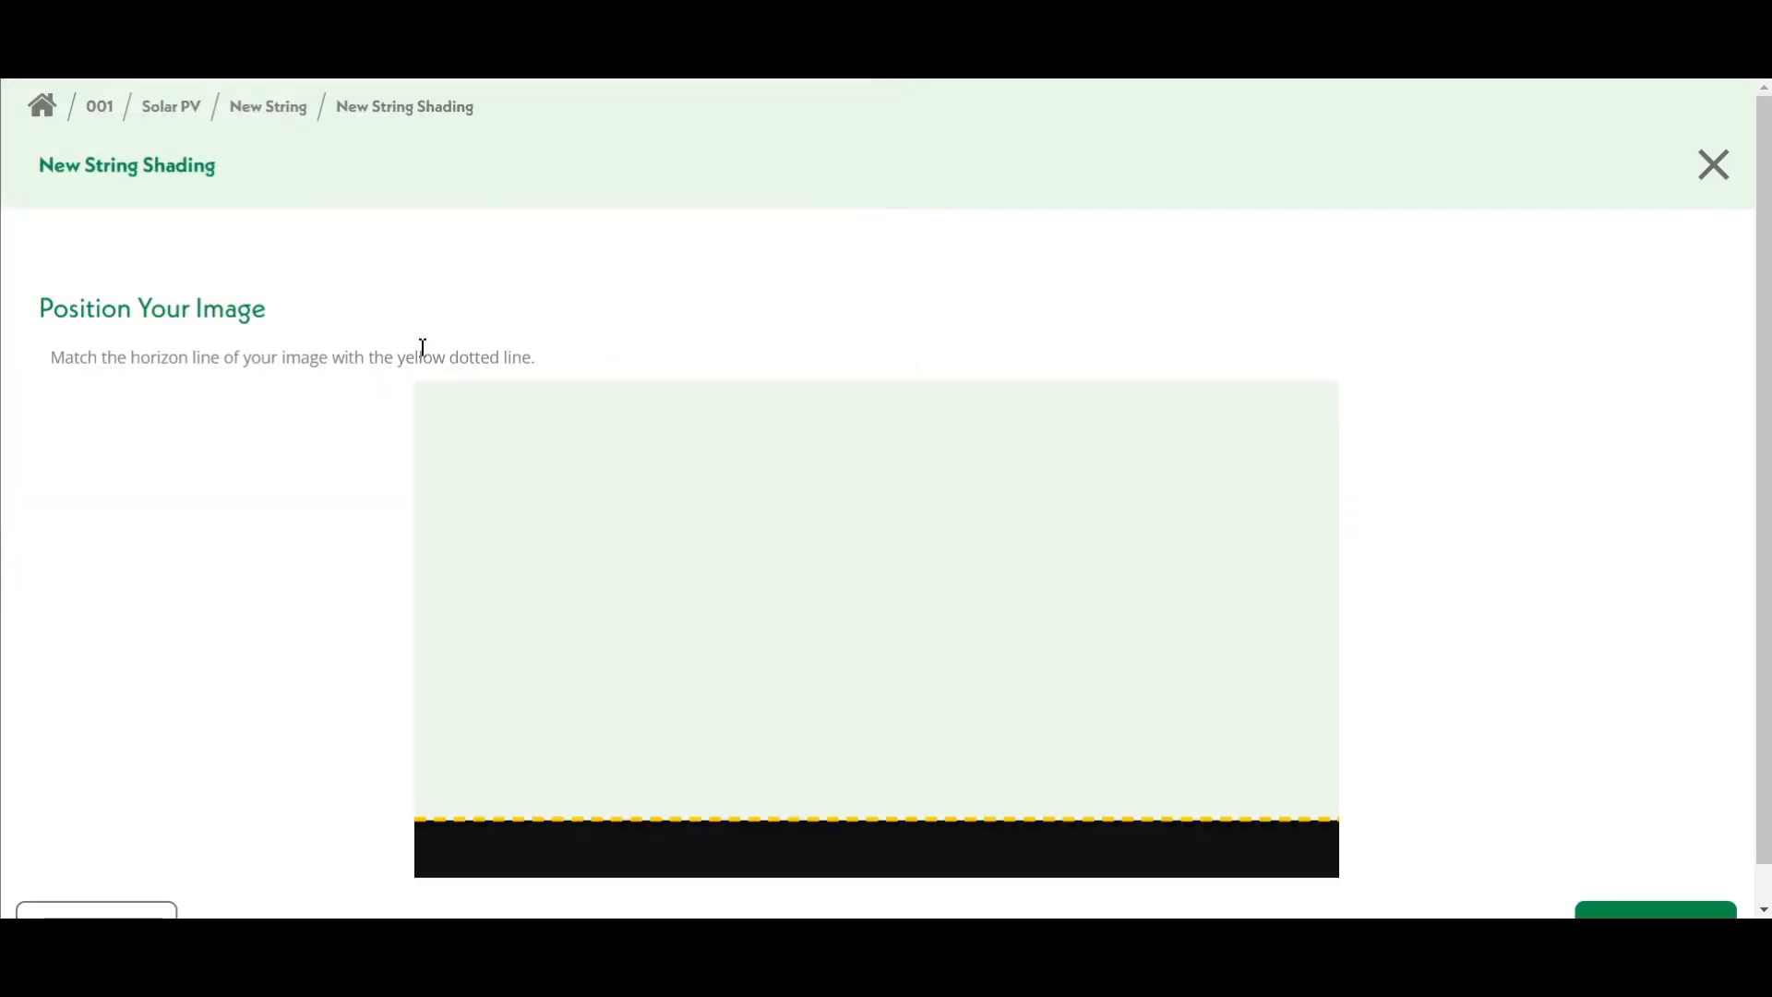
# Align the image's horizon with the yellow dotted line and continue to the shading diagram.
pyautogui.scroll(-1, 1512, 471)
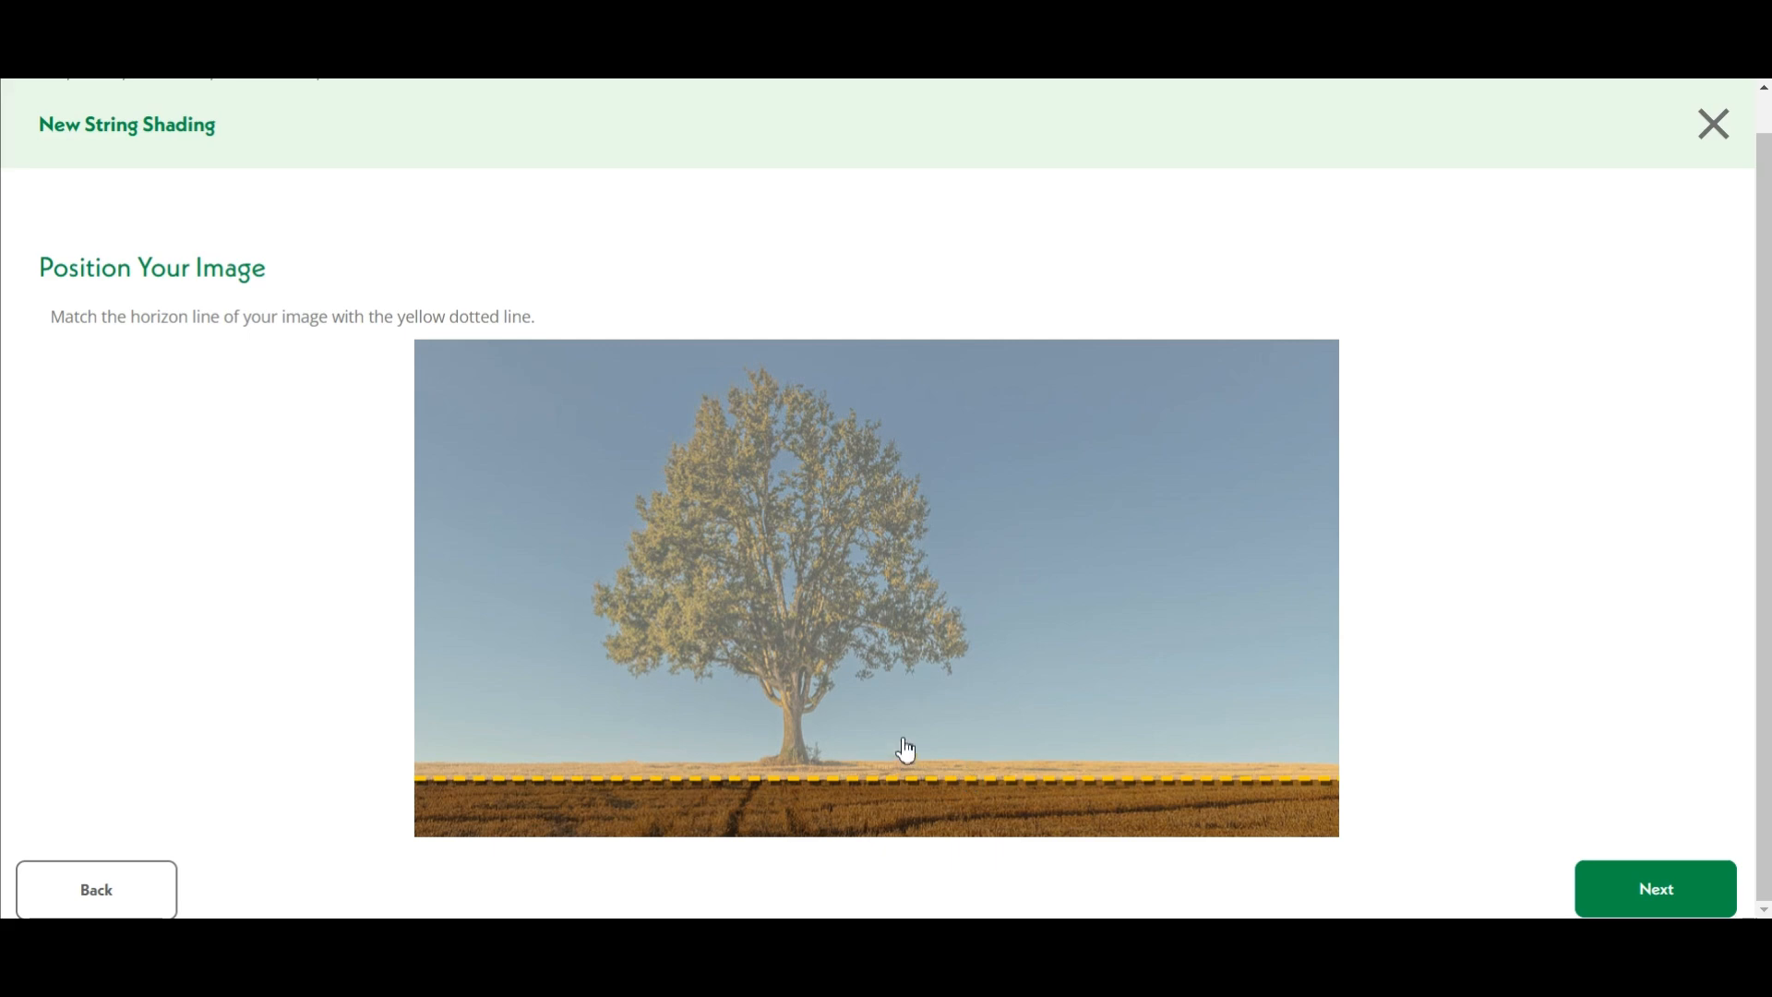
pyautogui.moveTo(1062, 617); pyautogui.dragTo(1058, 632)
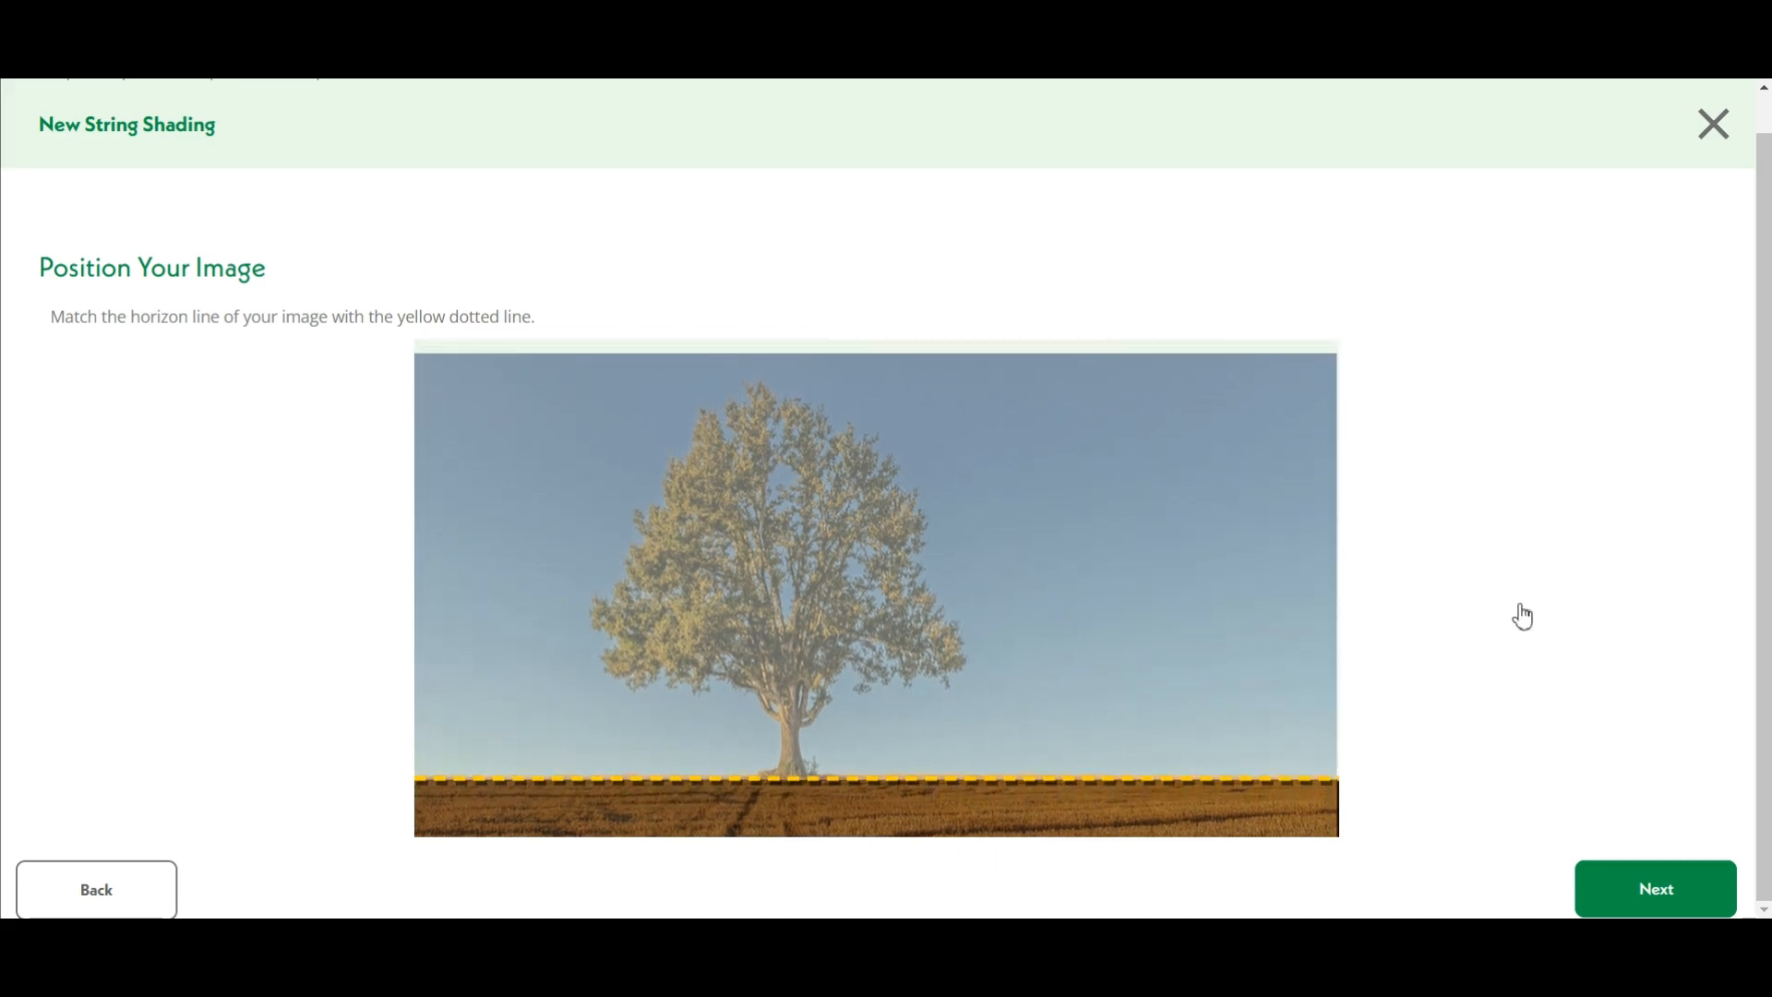
pyautogui.click(1666, 894)
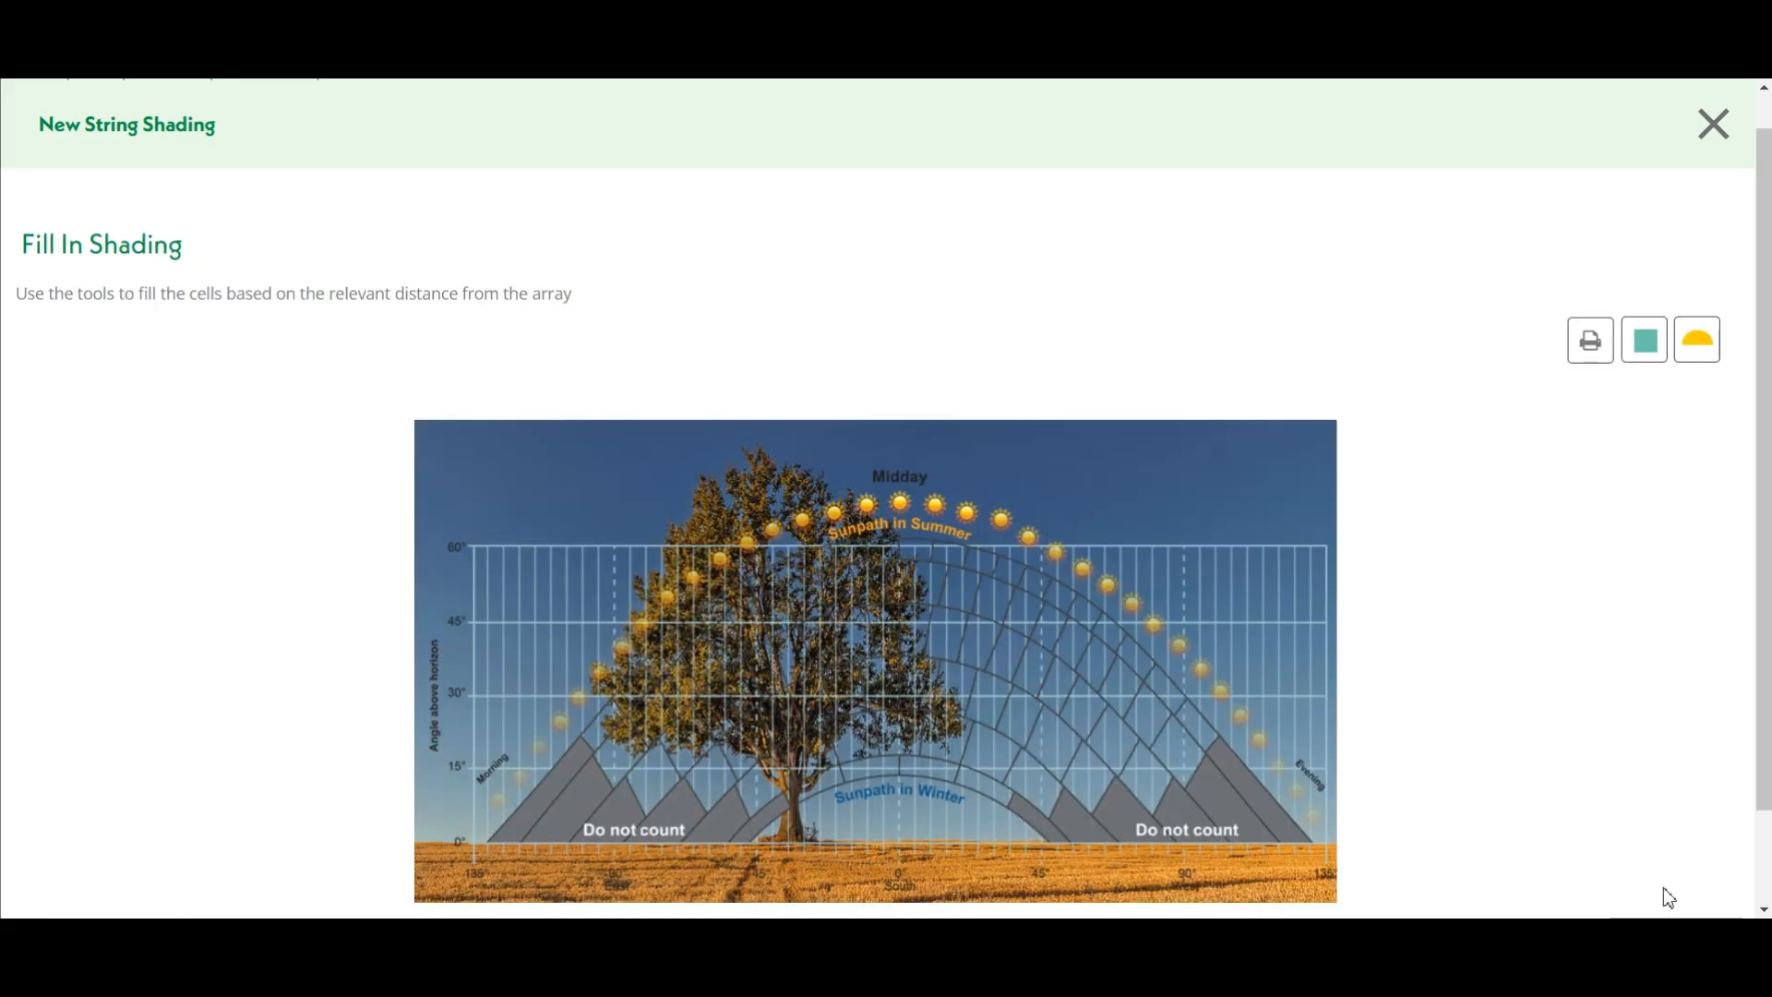
# Try covering the tree with an enlarged yellow shading semicircle on the sunpath diagram and remove it again.
pyautogui.scroll(-1, 1559, 621)
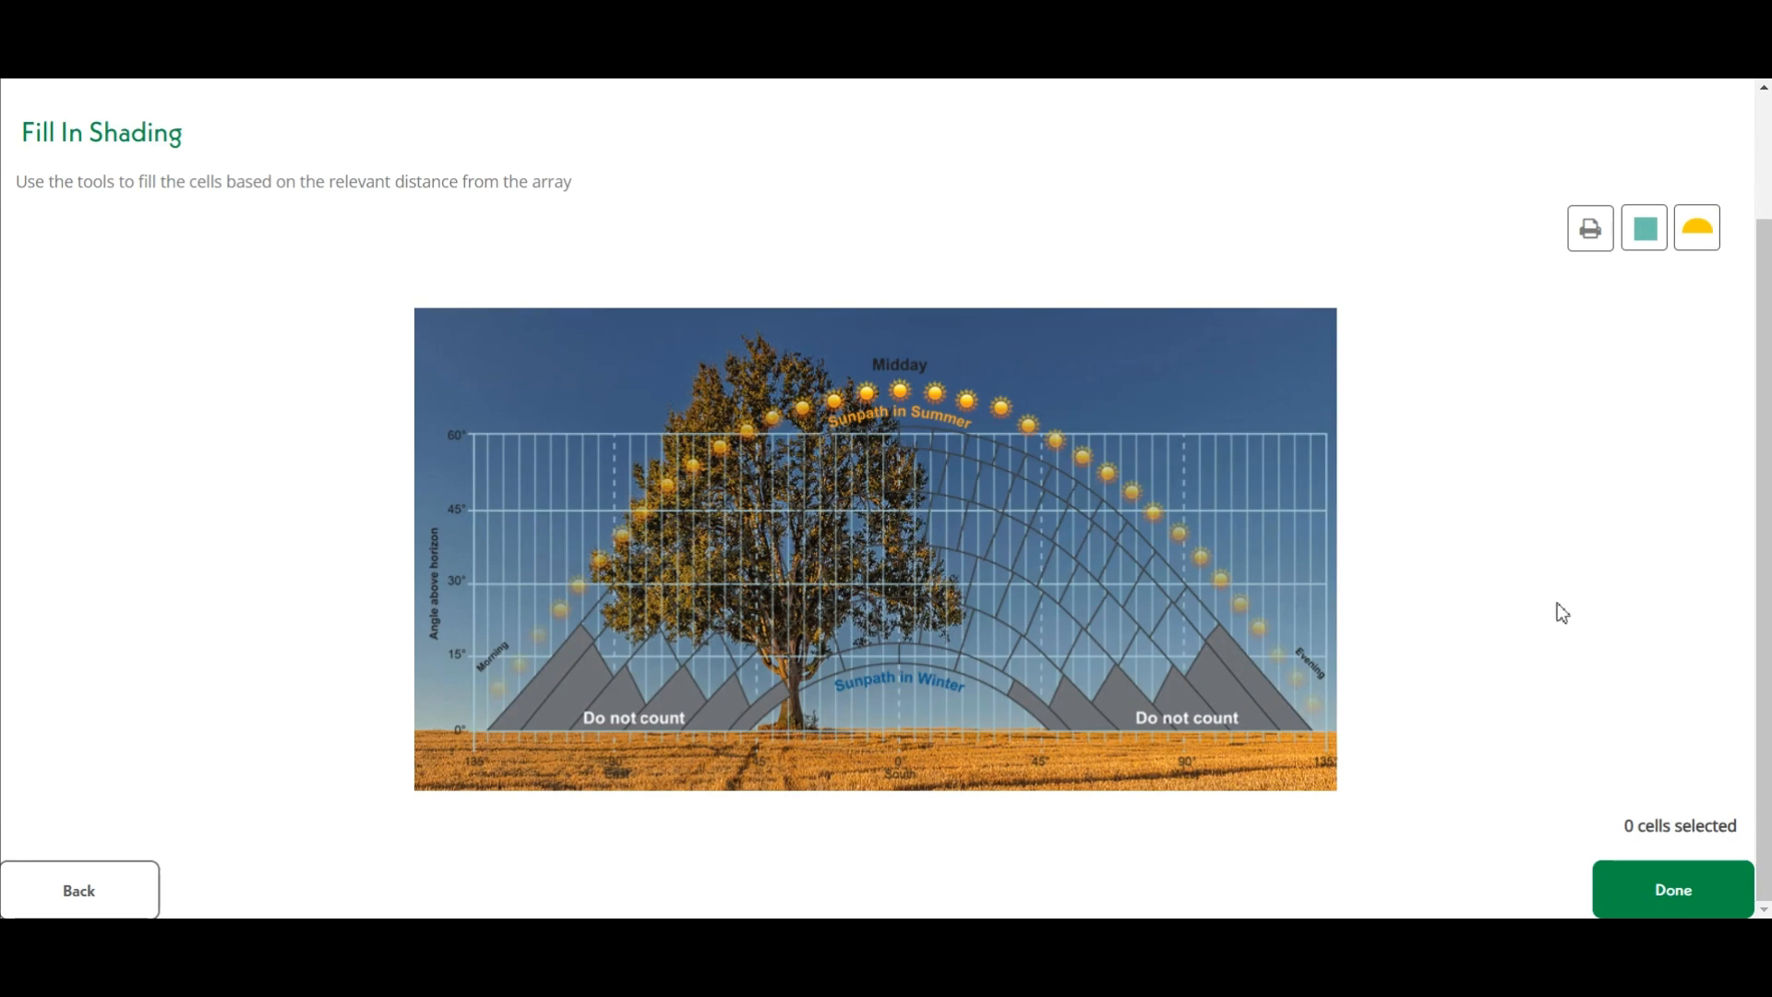
pyautogui.click(1701, 245)
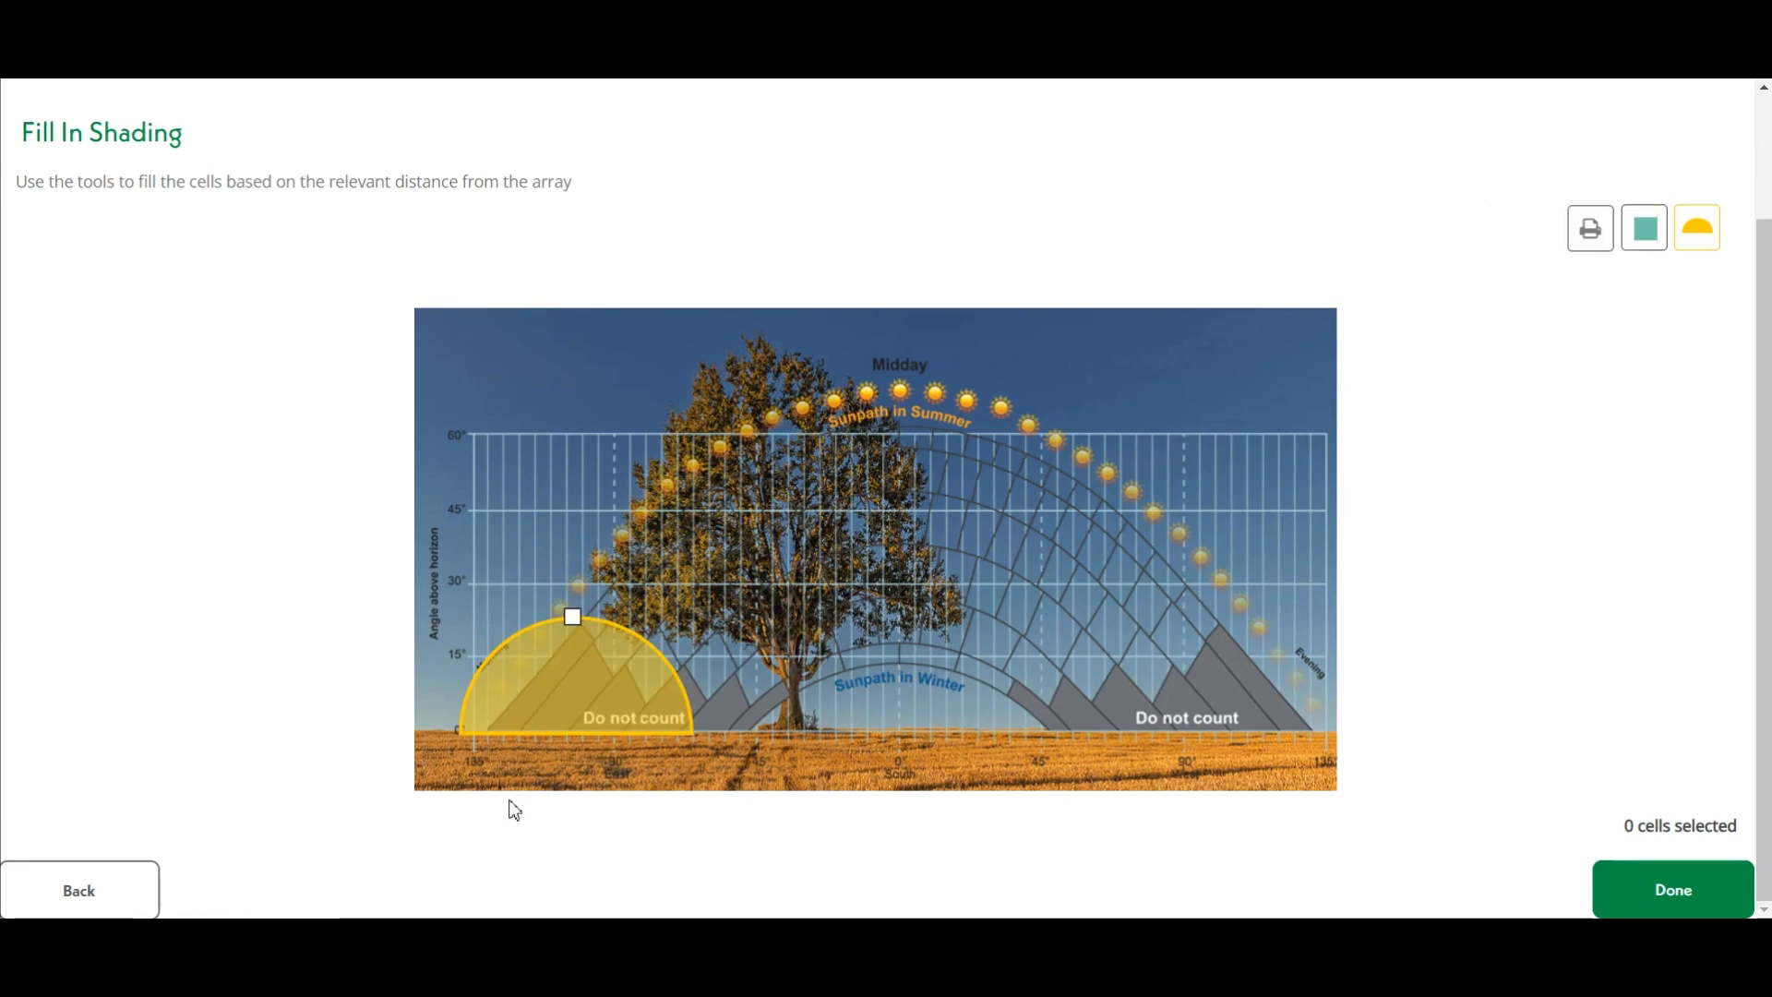
pyautogui.moveTo(574, 696); pyautogui.dragTo(765, 705)
pyautogui.moveTo(766, 615); pyautogui.dragTo(781, 415)
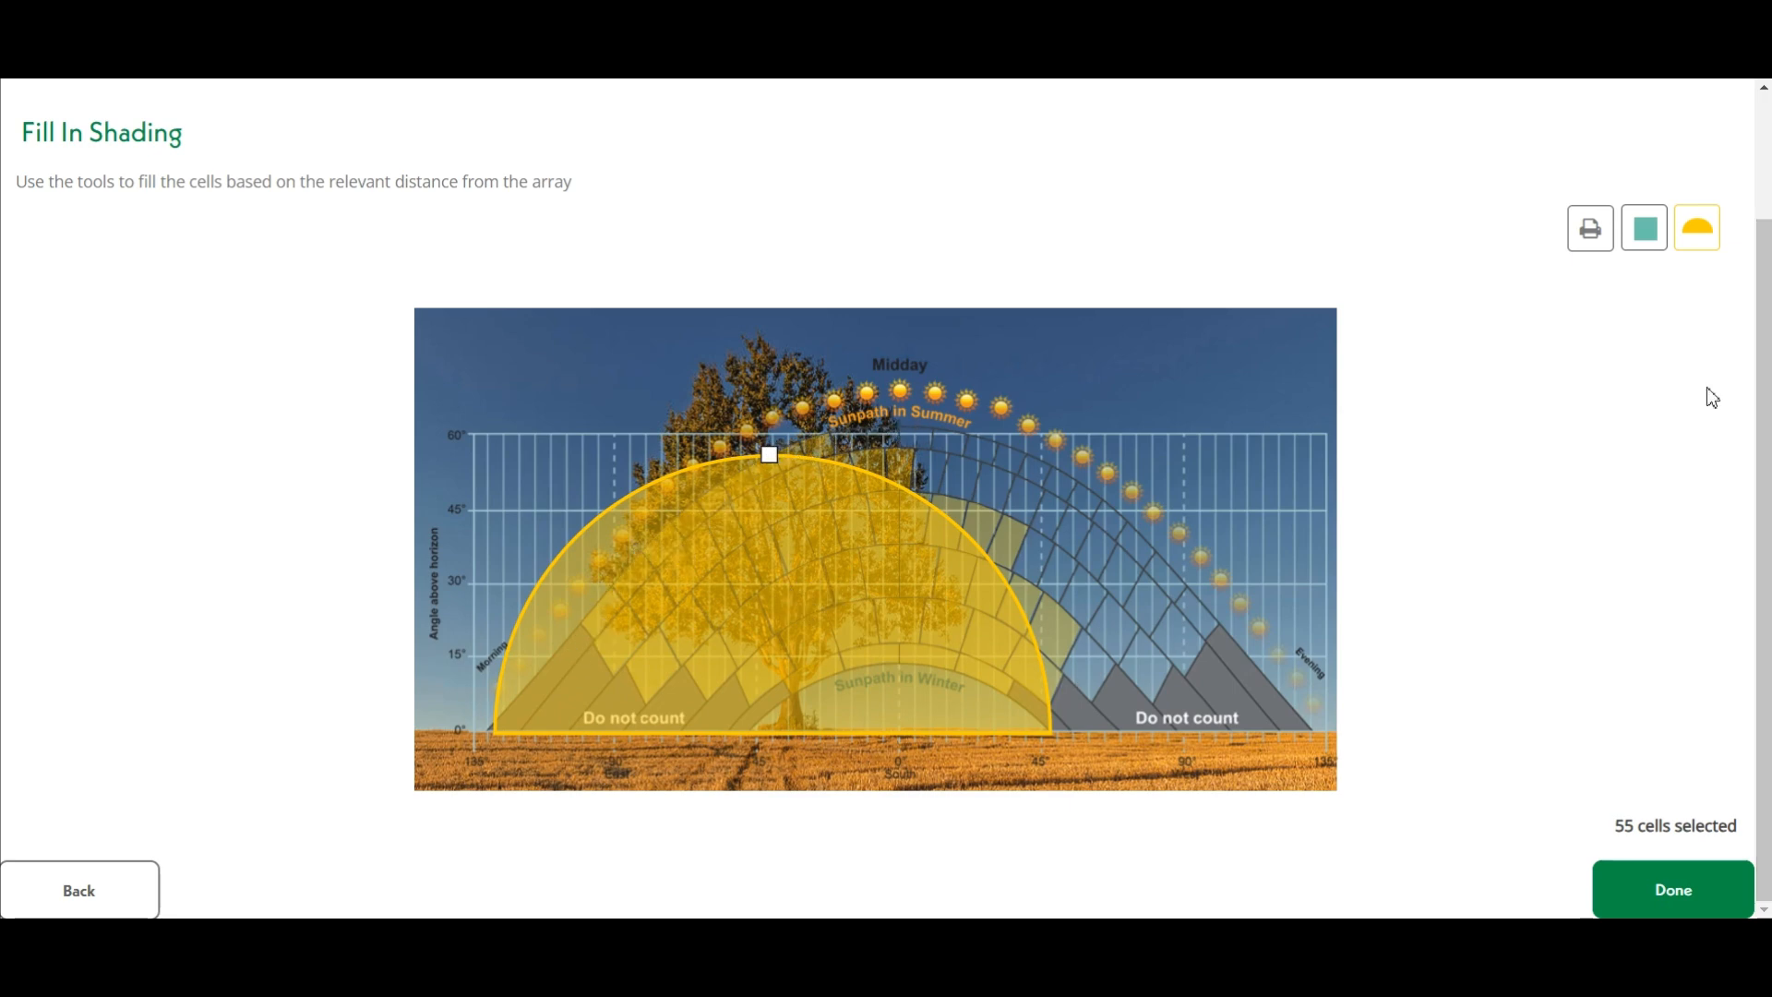
pyautogui.click(1698, 240)
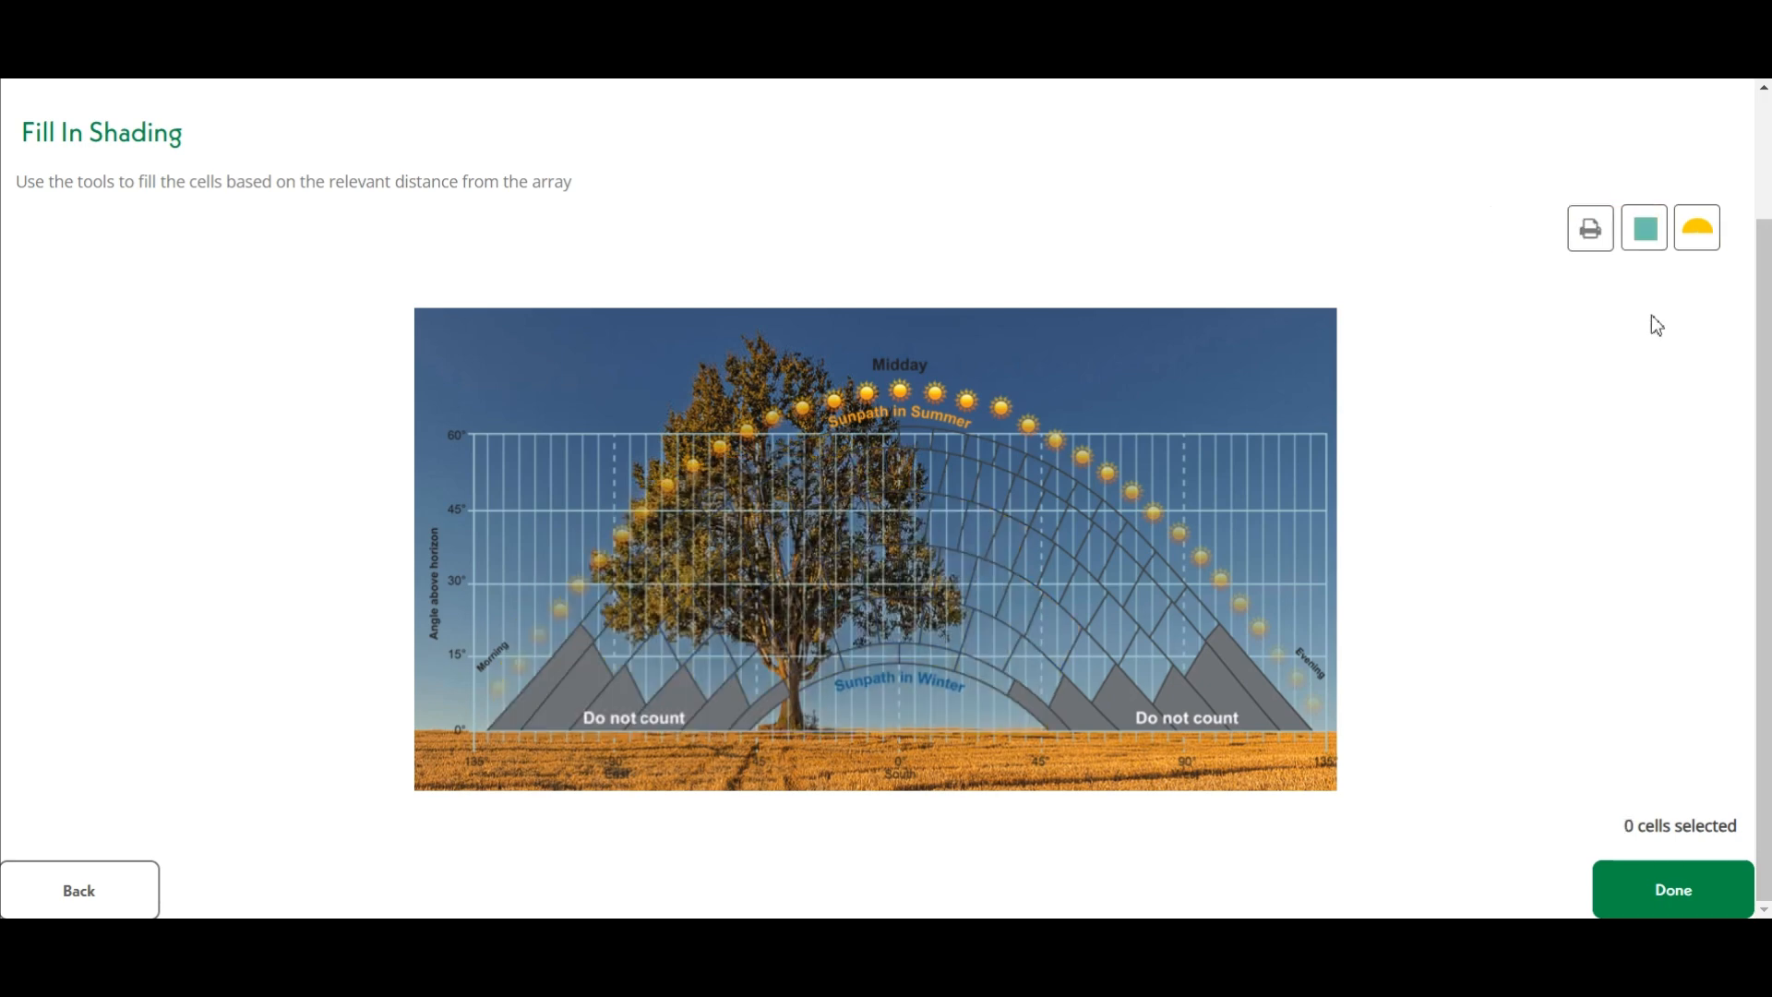
# Fill 15 individual sunpath cells over the upper and eastern part of the tree's crown and finish the shading.
pyautogui.click(1652, 240)
pyautogui.click(836, 480)
pyautogui.click(809, 487)
pyautogui.click(781, 510)
pyautogui.click(754, 531)
pyautogui.click(718, 546)
pyautogui.click(701, 563)
pyautogui.click(672, 591)
pyautogui.click(657, 612)
pyautogui.click(629, 631)
pyautogui.click(646, 580)
pyautogui.click(680, 540)
pyautogui.click(716, 517)
pyautogui.click(740, 497)
pyautogui.click(763, 487)
pyautogui.click(766, 467)
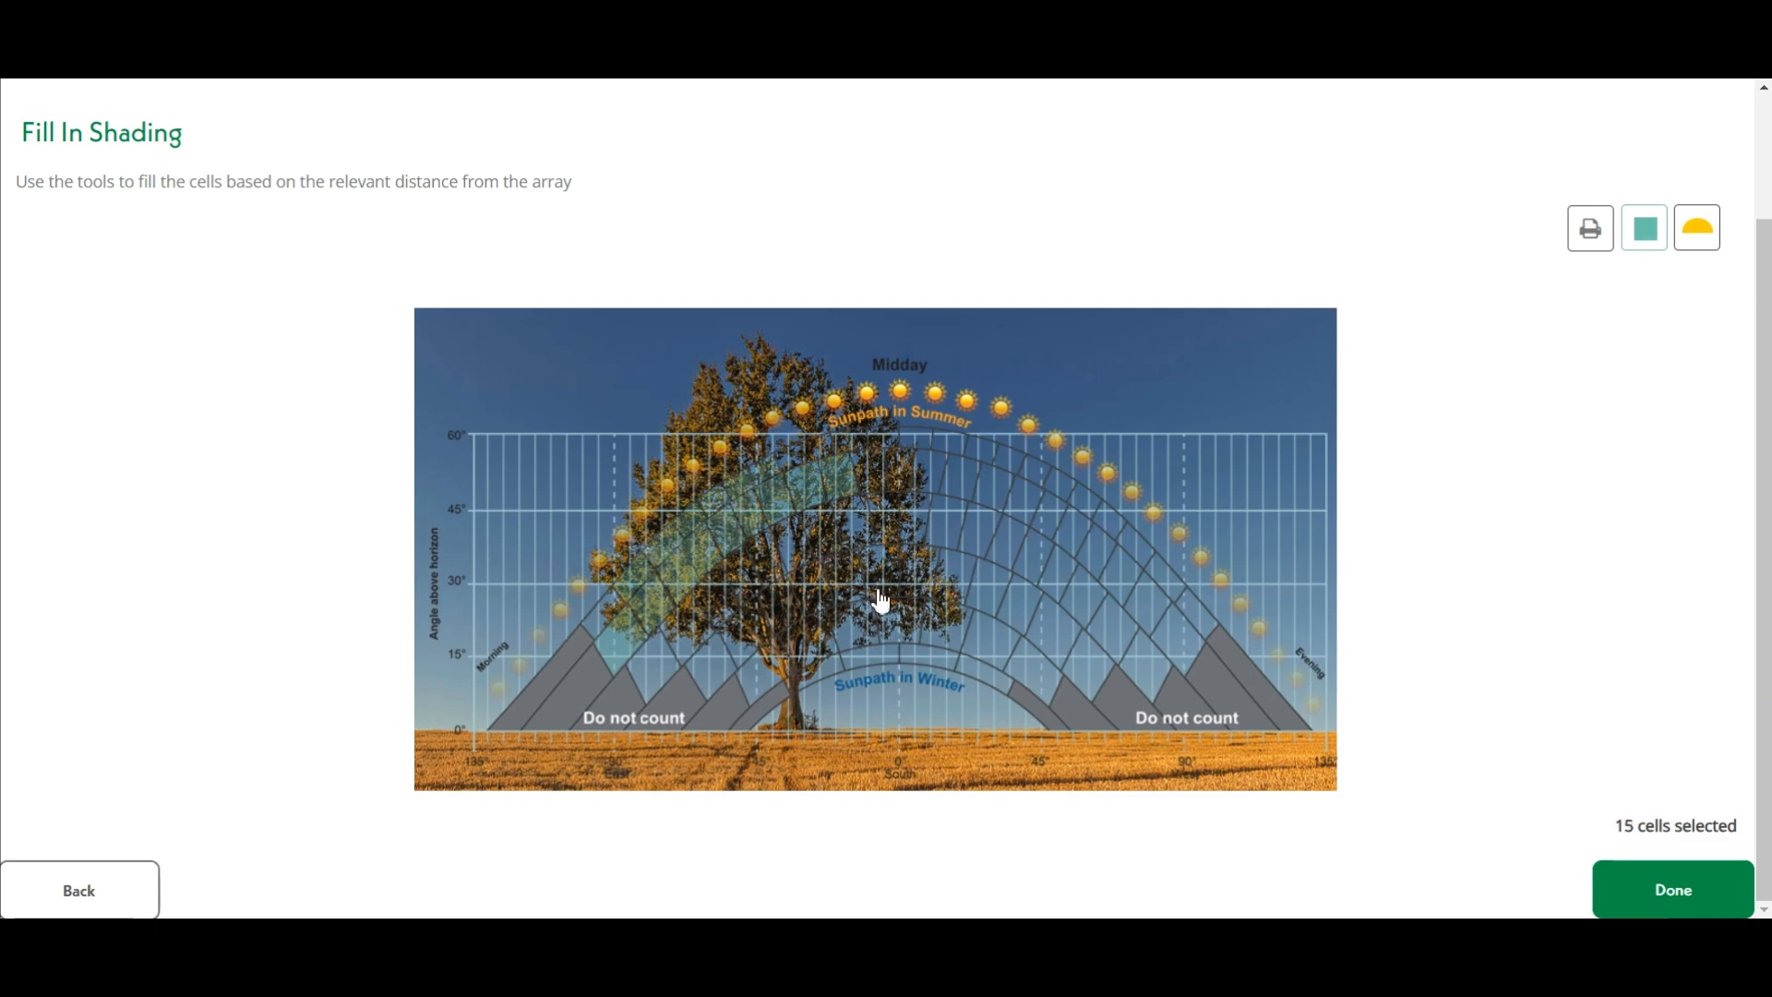
pyautogui.click(1667, 894)
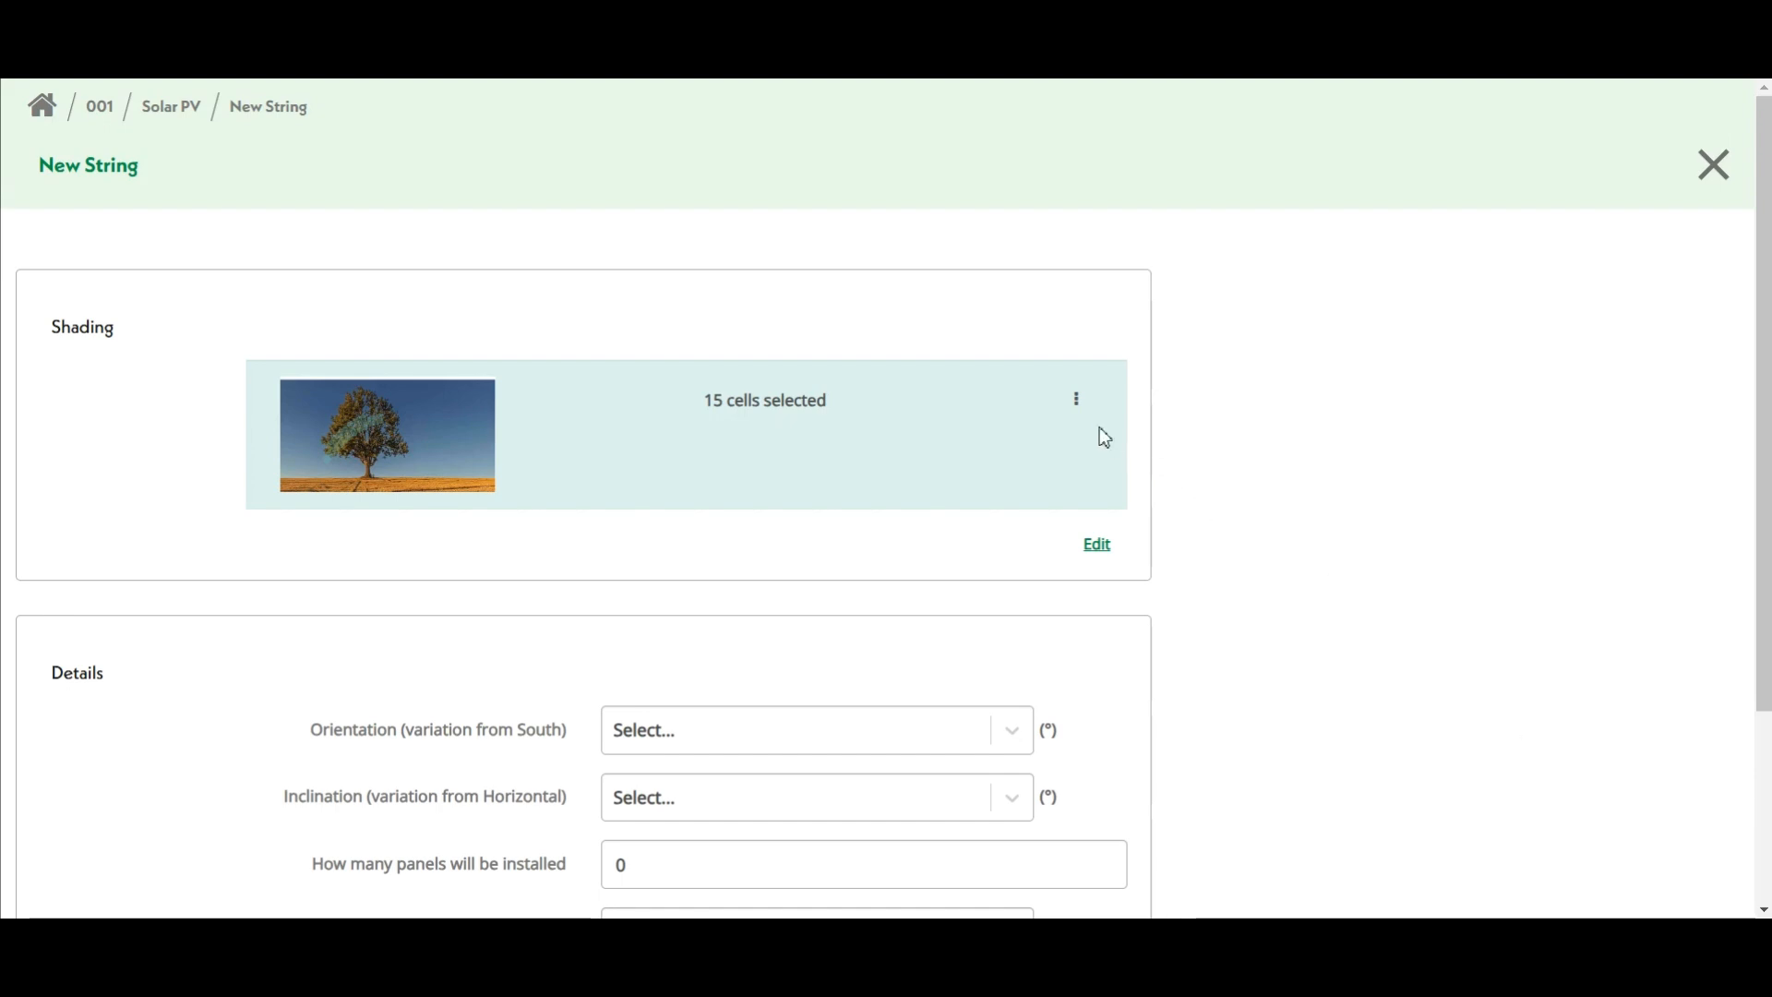
# Delete the image-based shading entry from the string.
pyautogui.click(1078, 400)
pyautogui.click(1103, 506)
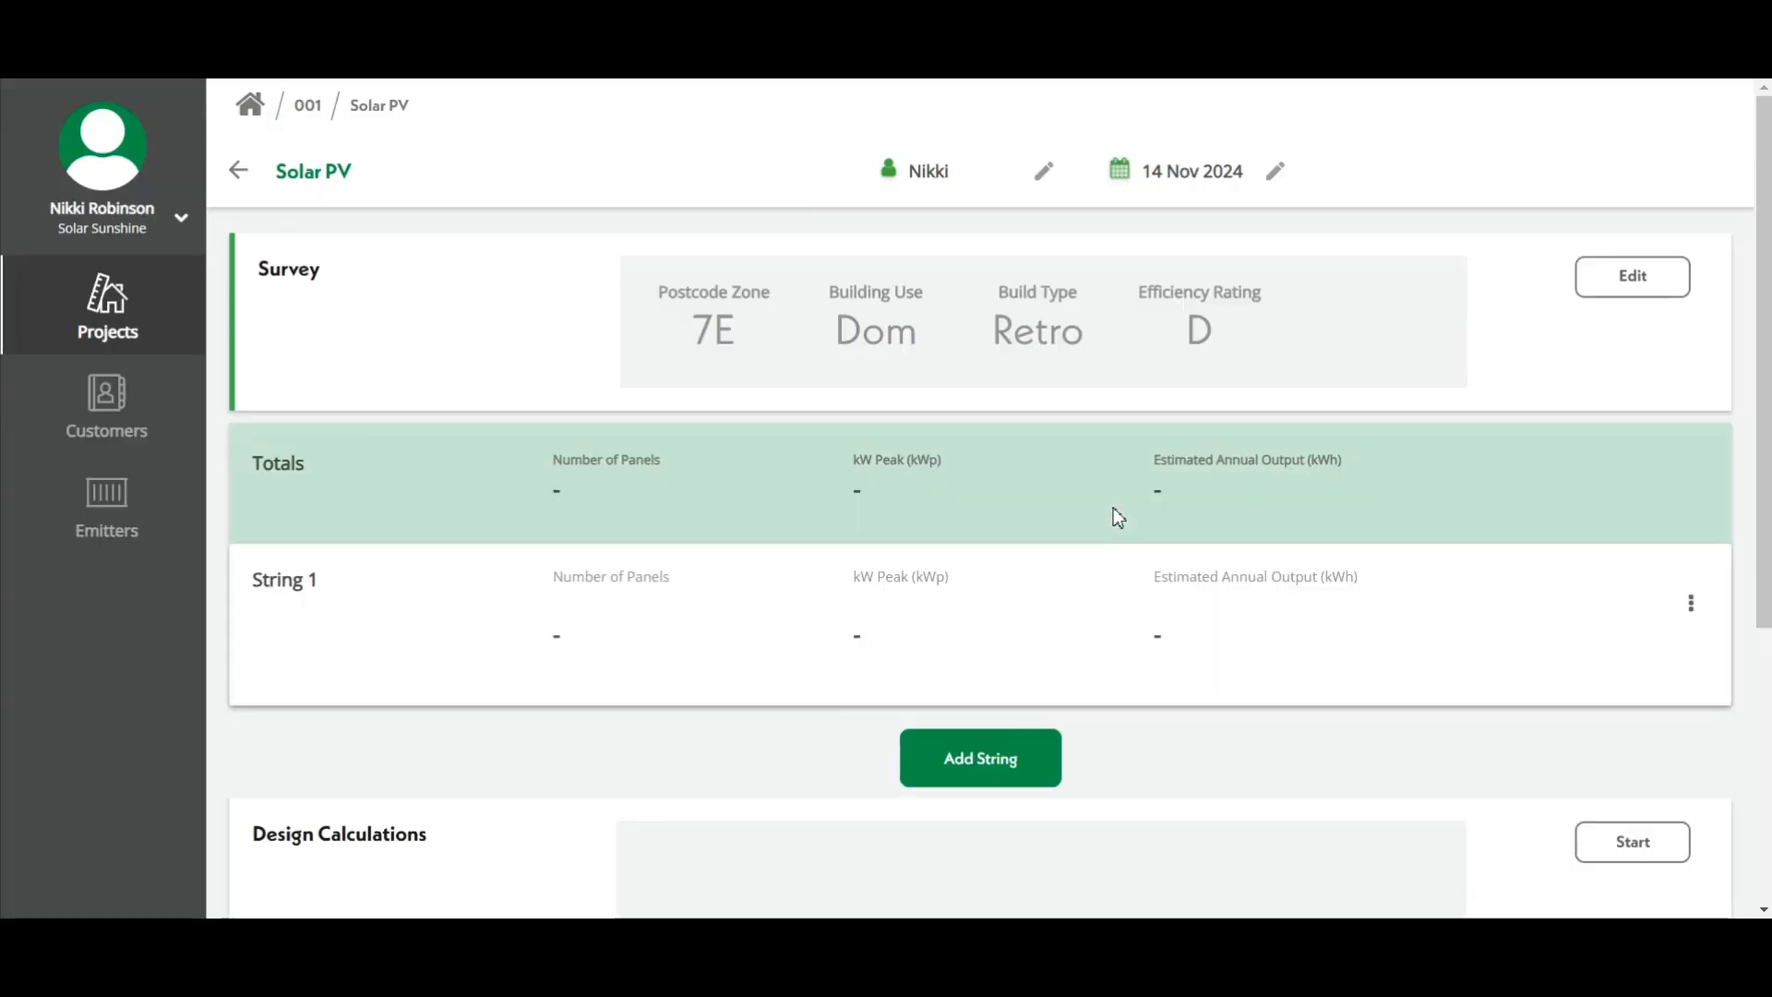
# Reopen String 1 and skip the image upload to fill in shading on the blank sunpath diagram.
pyautogui.click(1148, 624)
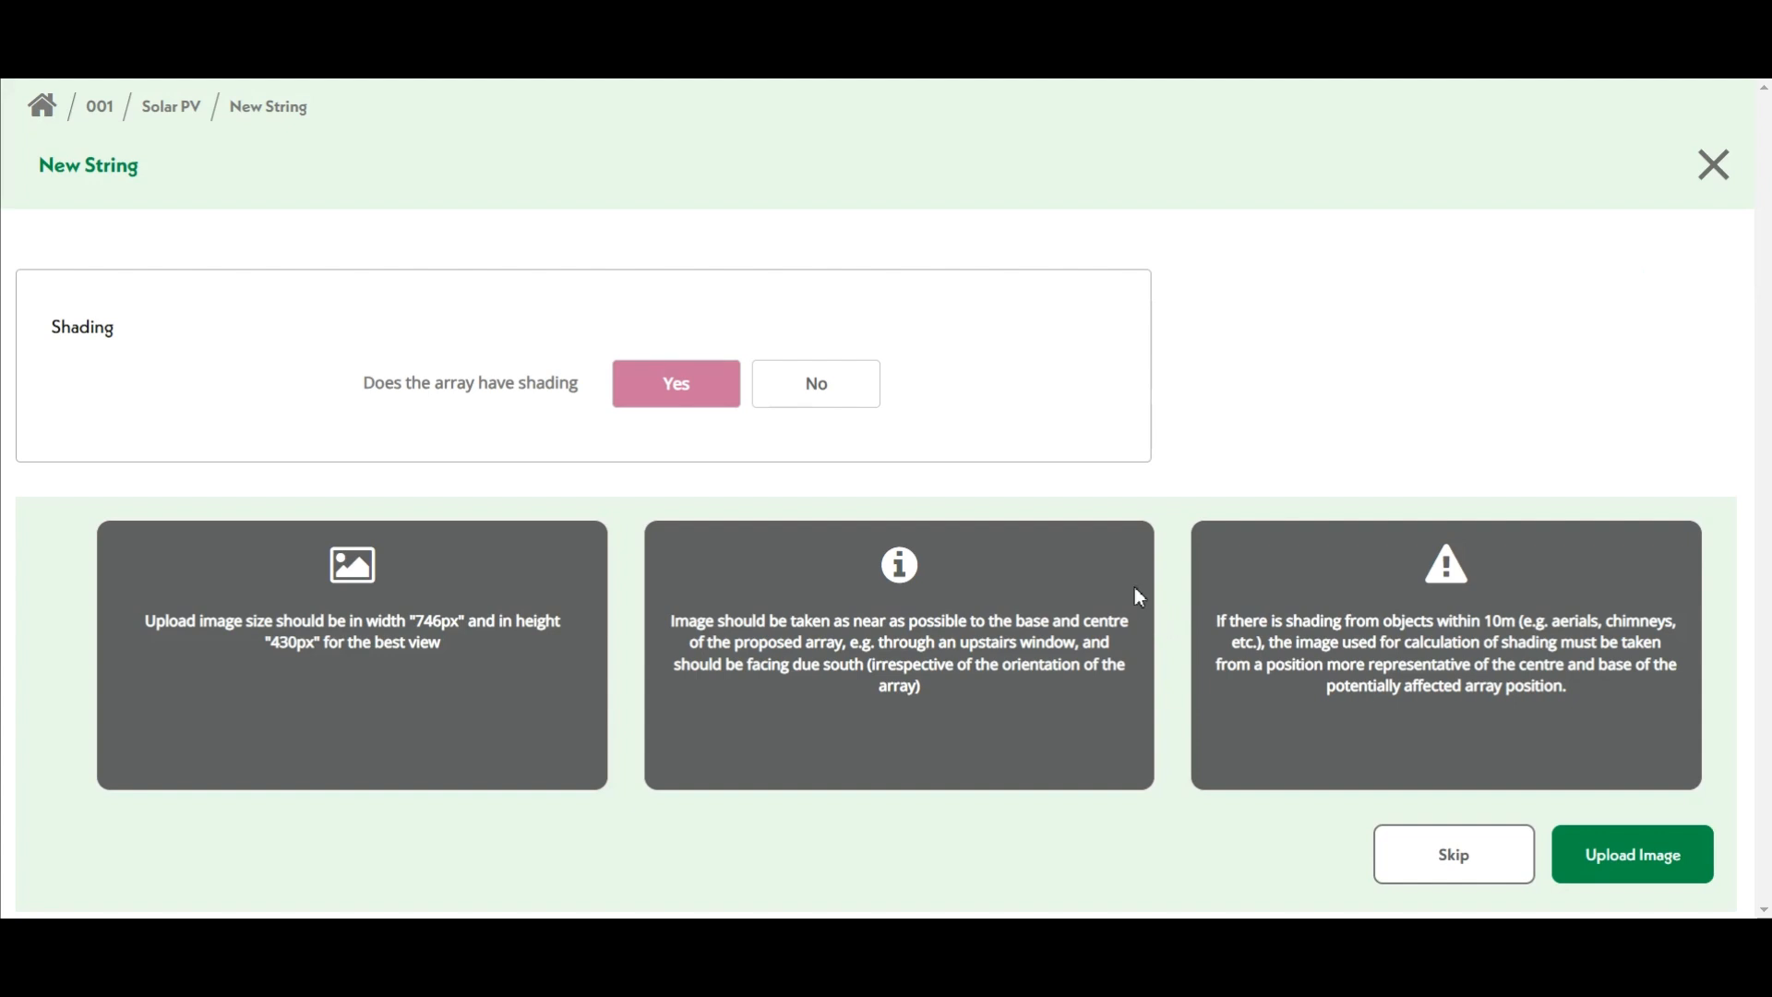
pyautogui.click(1456, 863)
pyautogui.scroll(-2, 1514, 683)
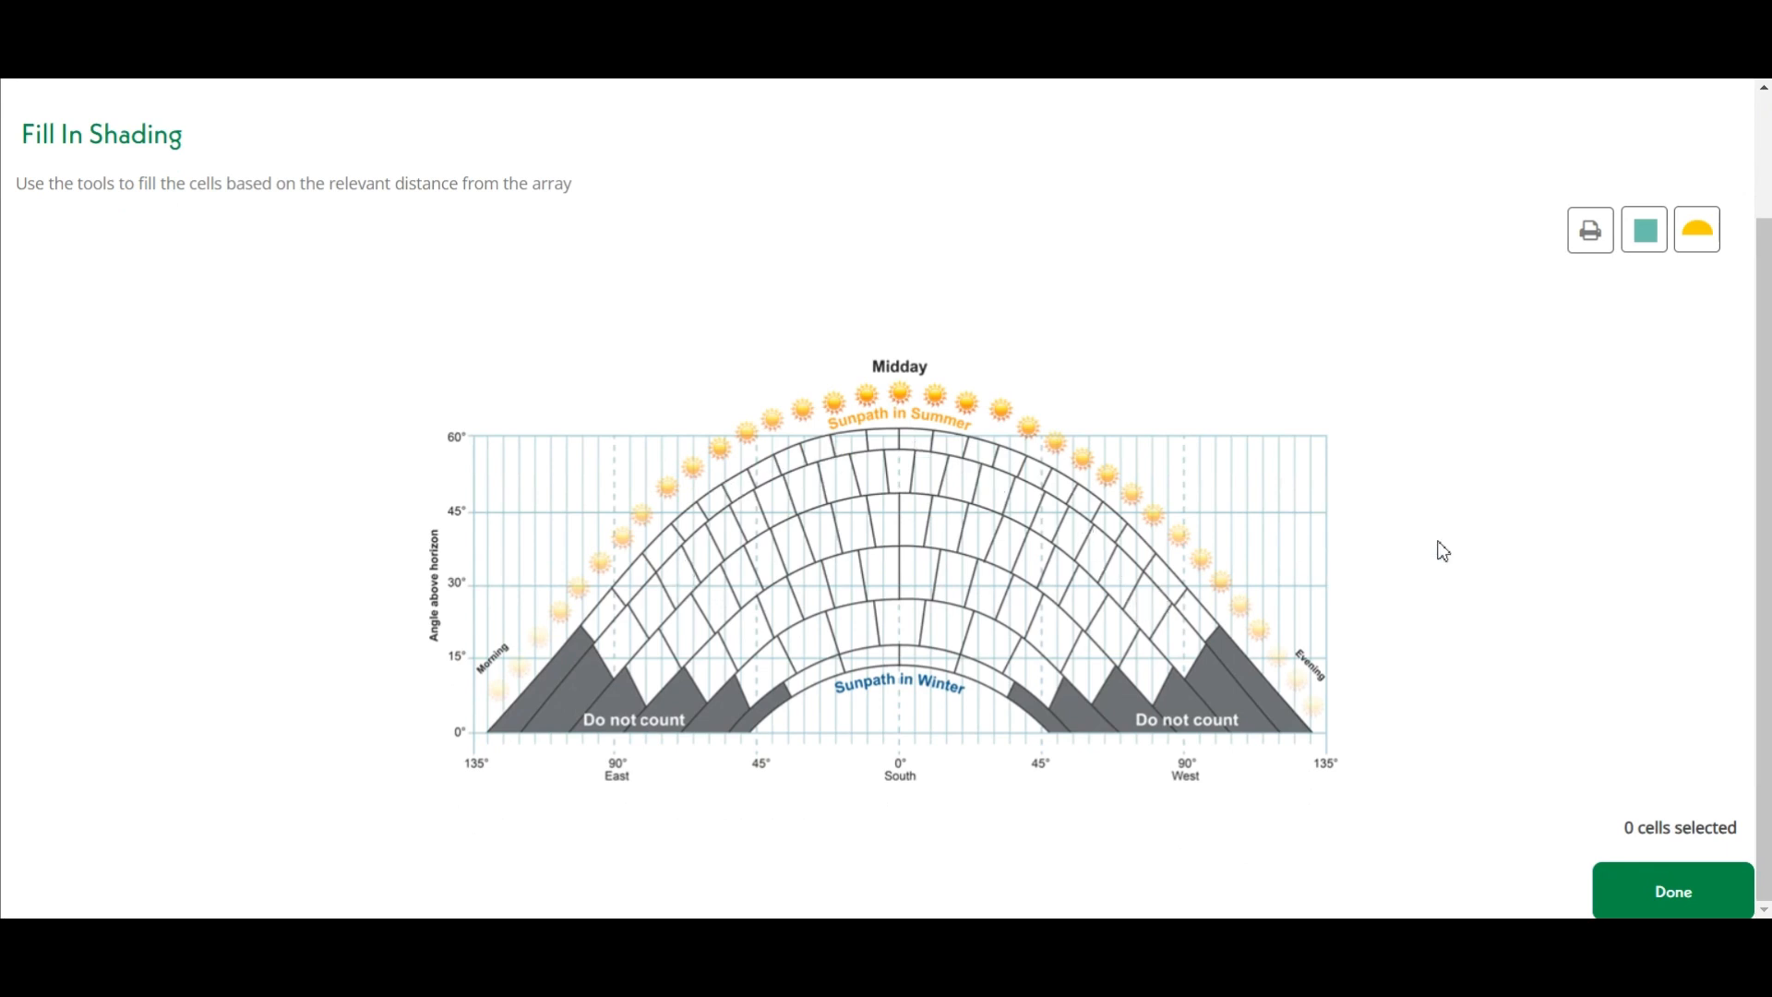
# Fill two individual sunpath cells just east of south in the two lowest rows and finish the shading.
pyautogui.click(1645, 230)
pyautogui.click(875, 666)
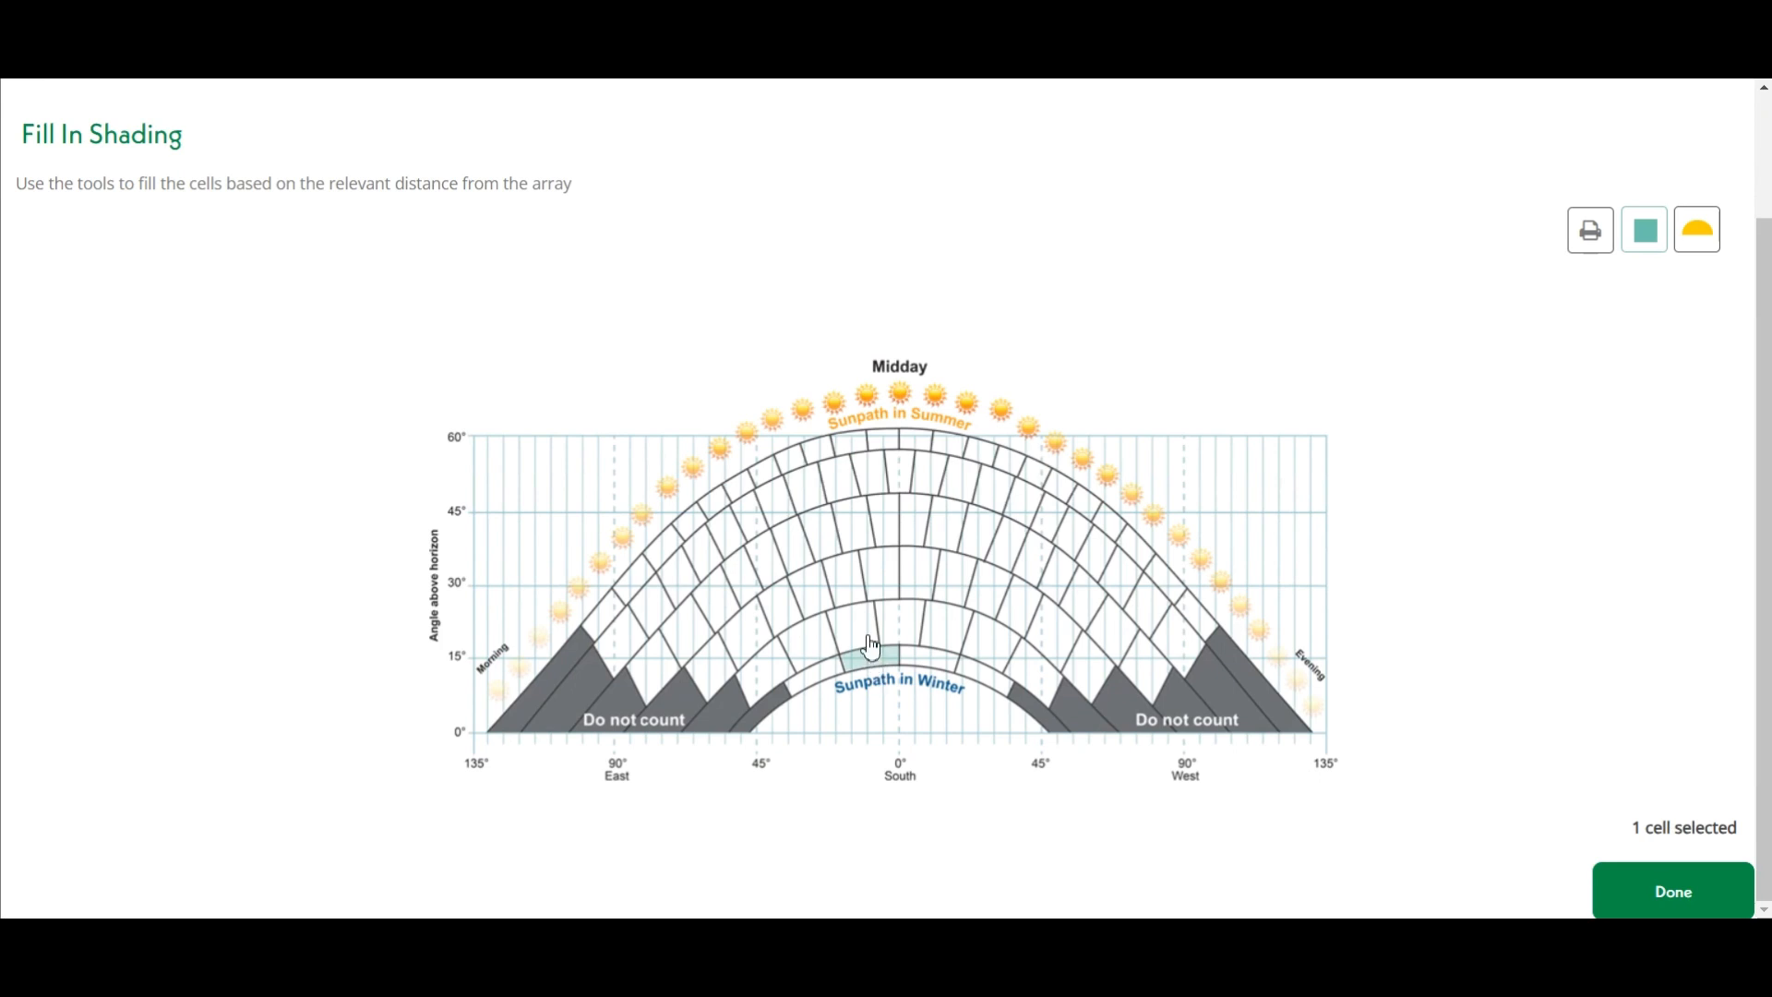
pyautogui.click(866, 637)
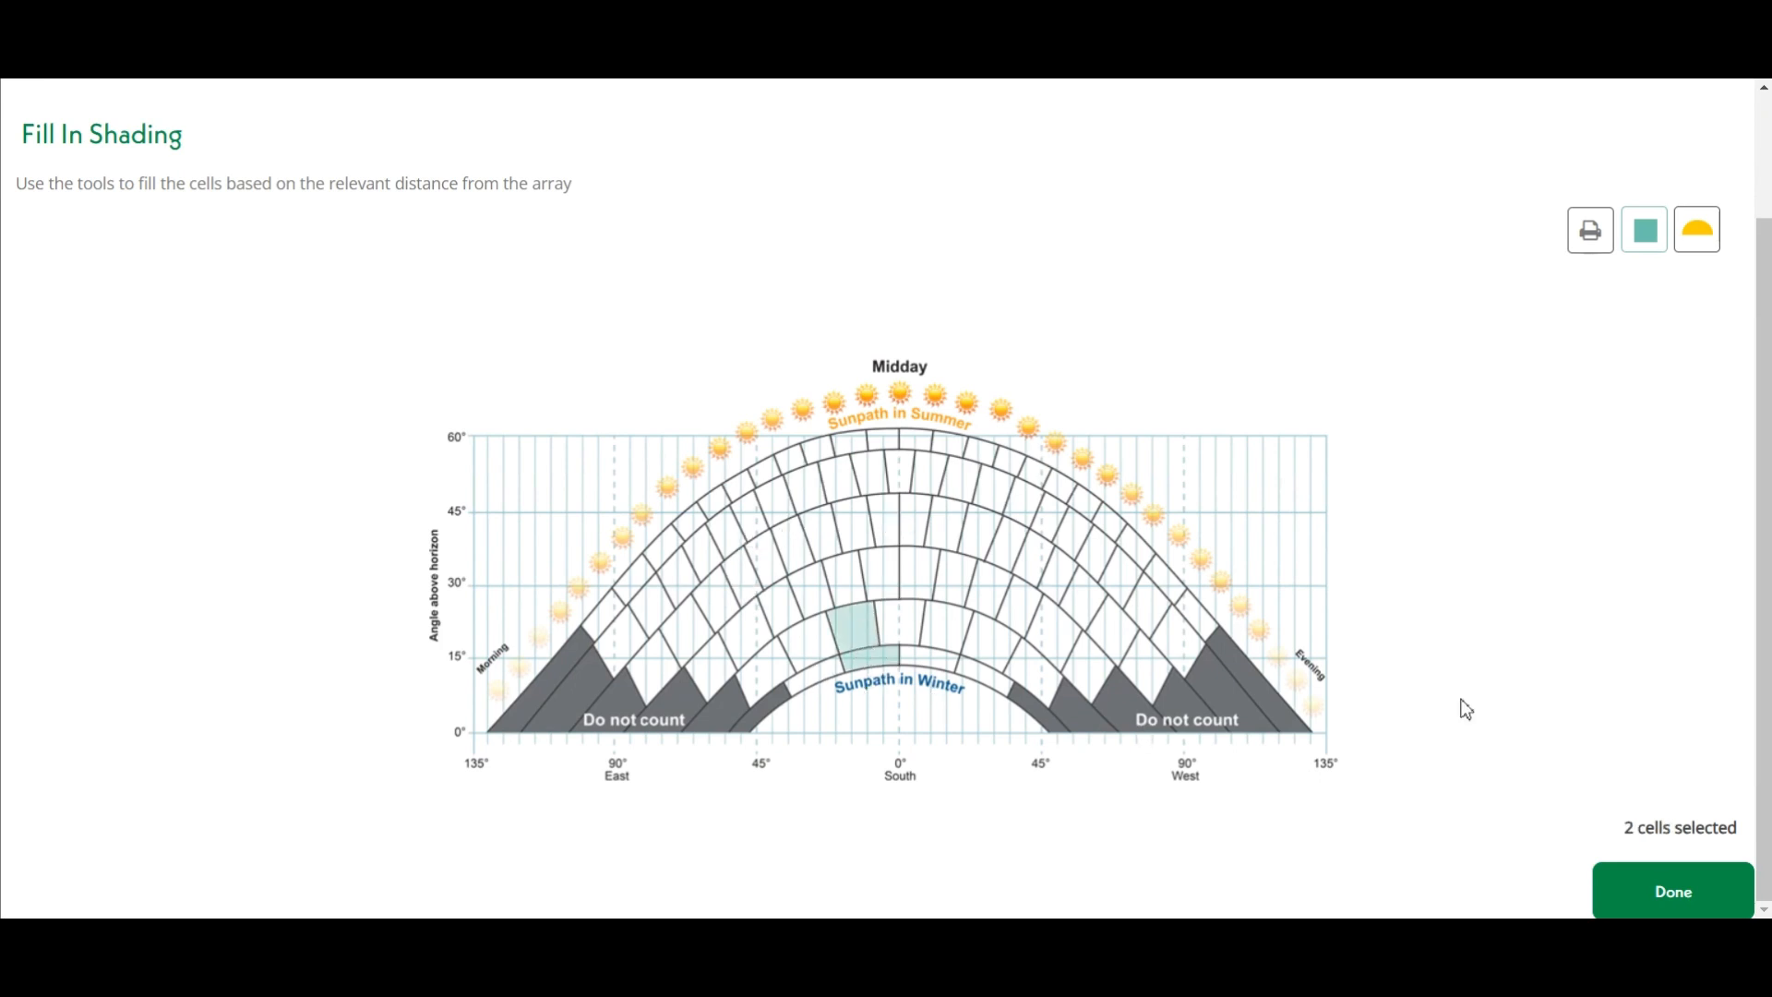
pyautogui.click(1678, 891)
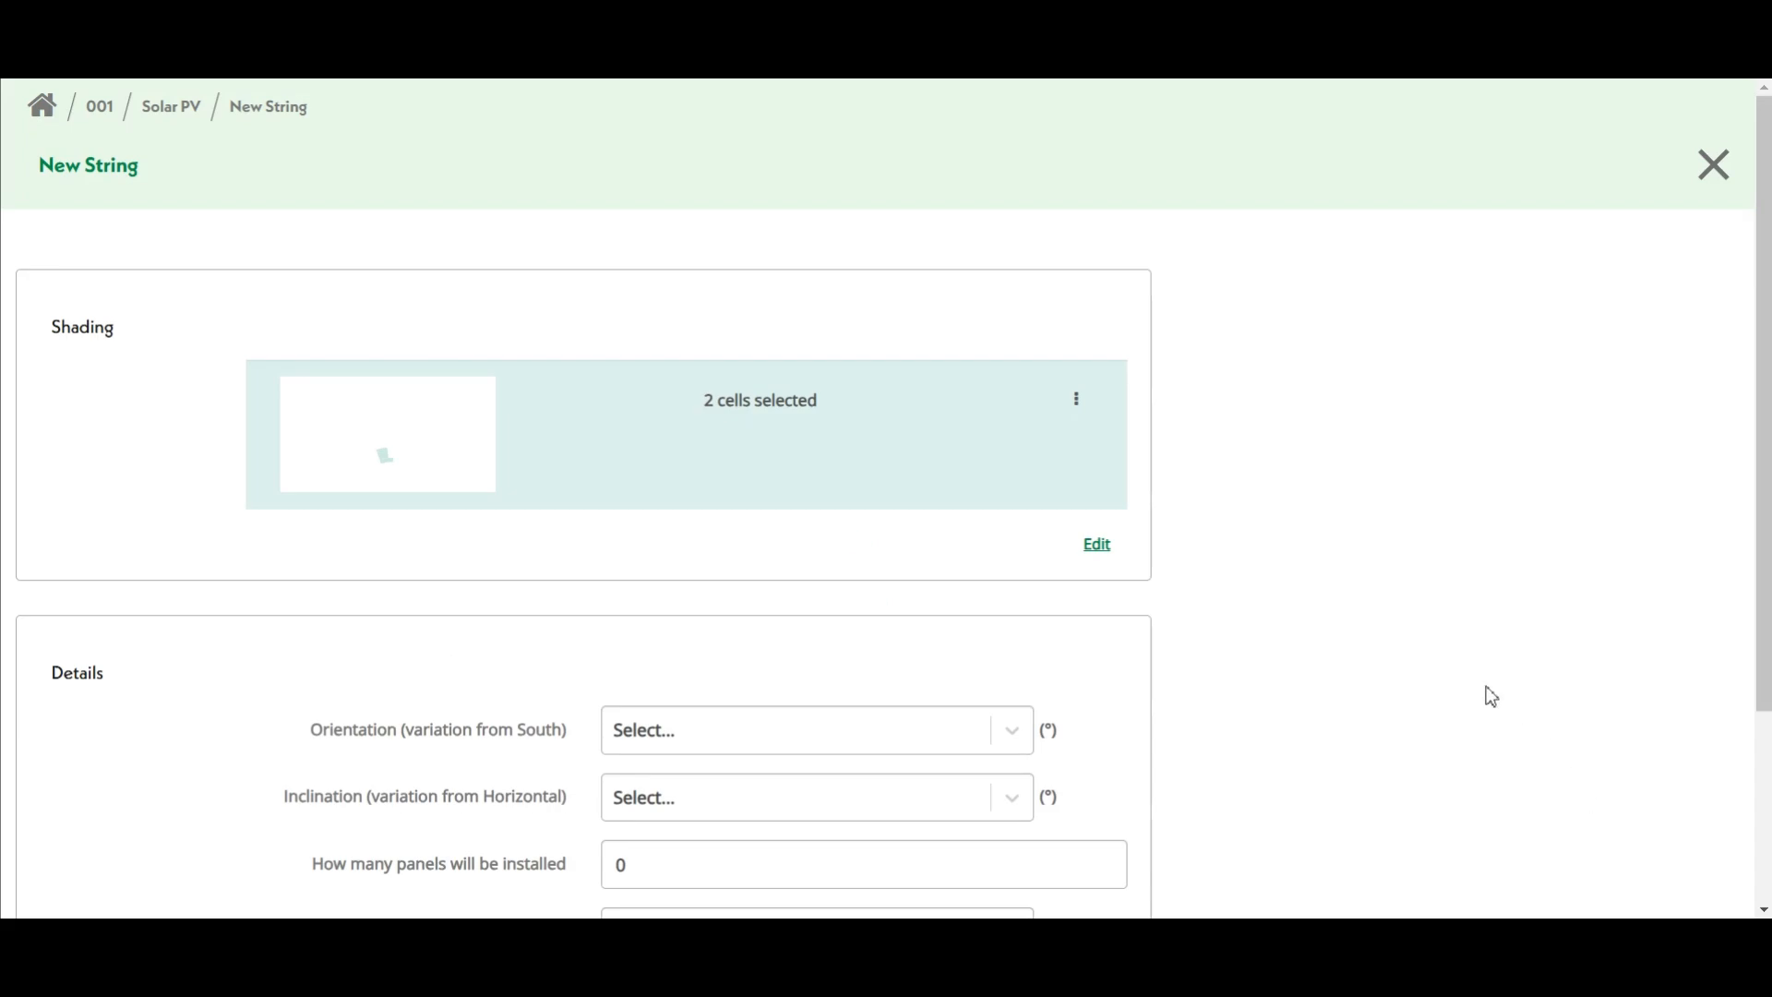
# Set the string's orientation to 10° from South and its inclination to 30° from horizontal.
pyautogui.scroll(-3, 1491, 697)
pyautogui.scroll(-1, 1347, 687)
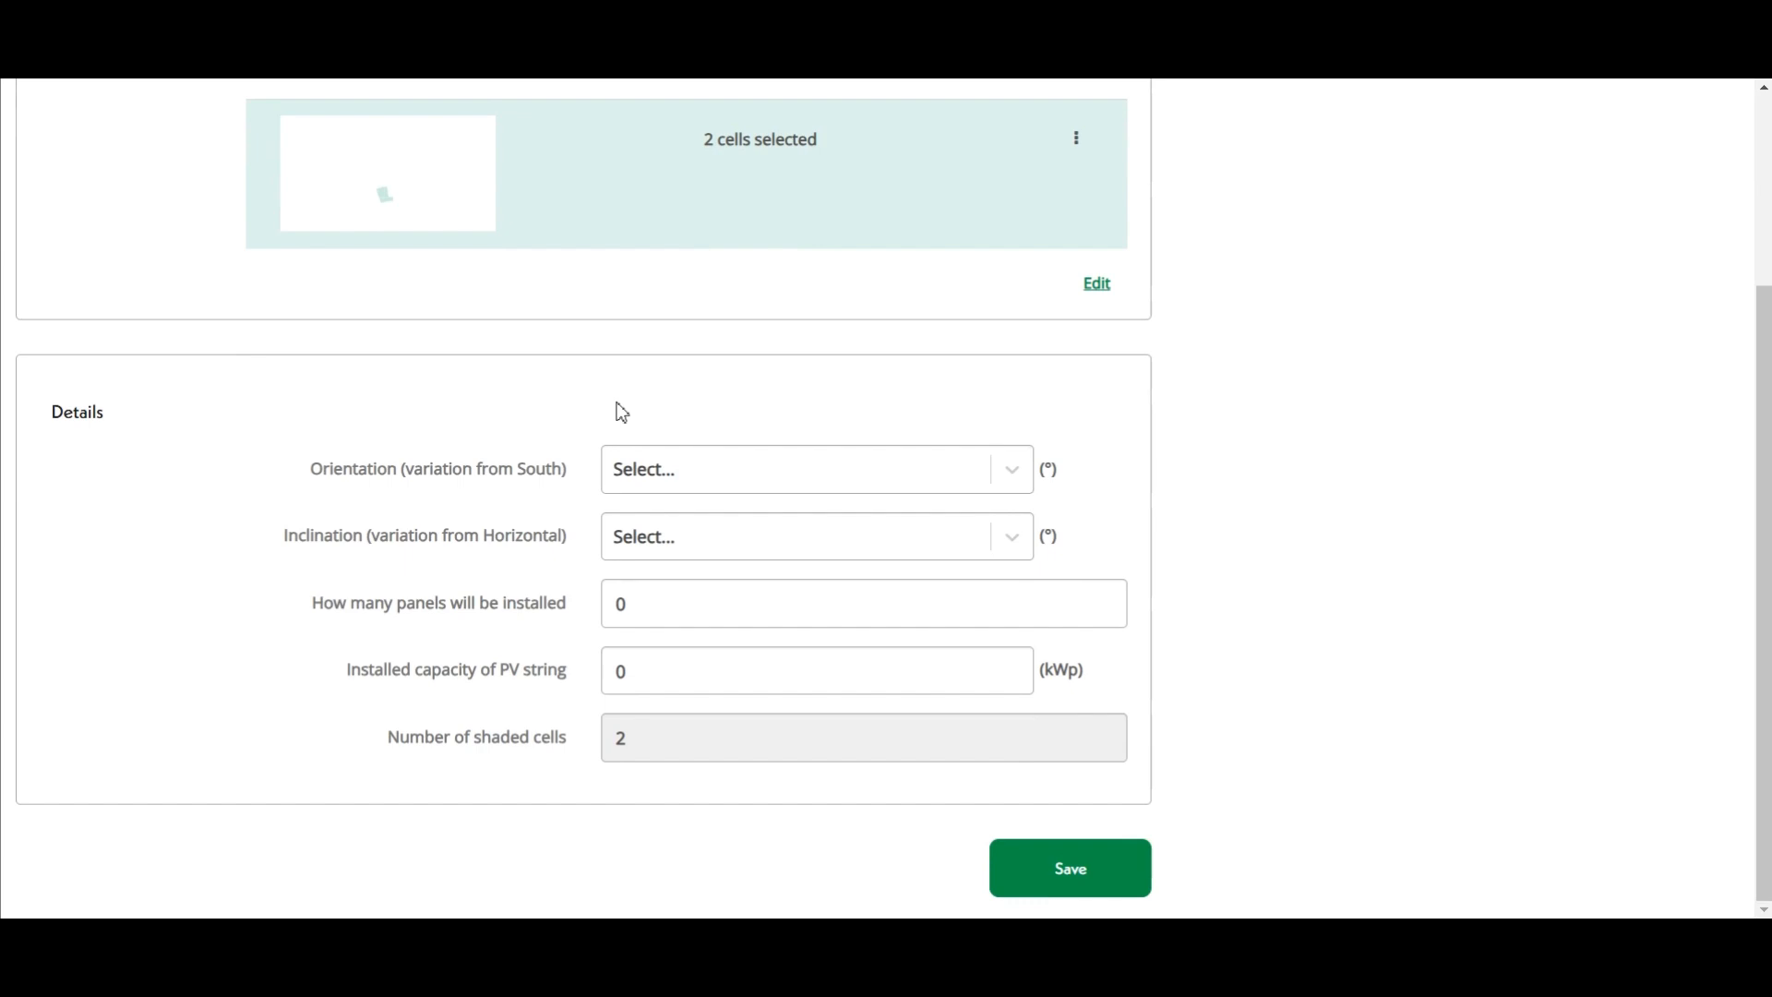
pyautogui.click(663, 474)
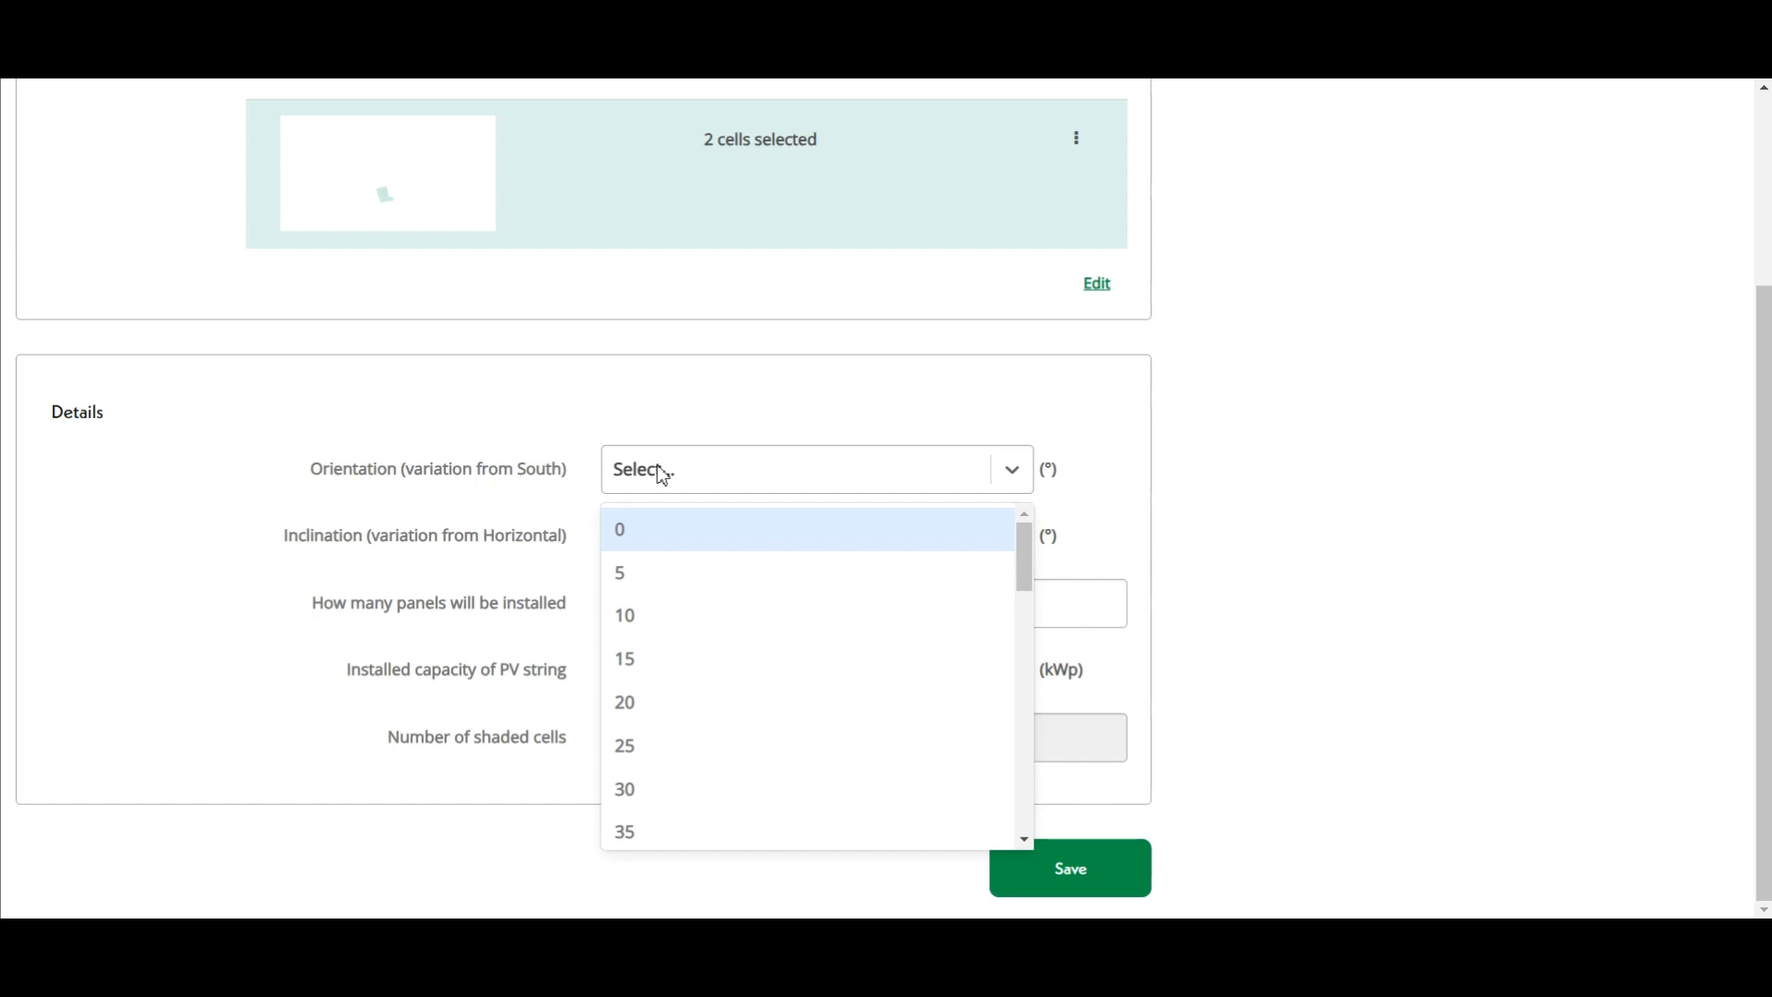
pyautogui.click(635, 615)
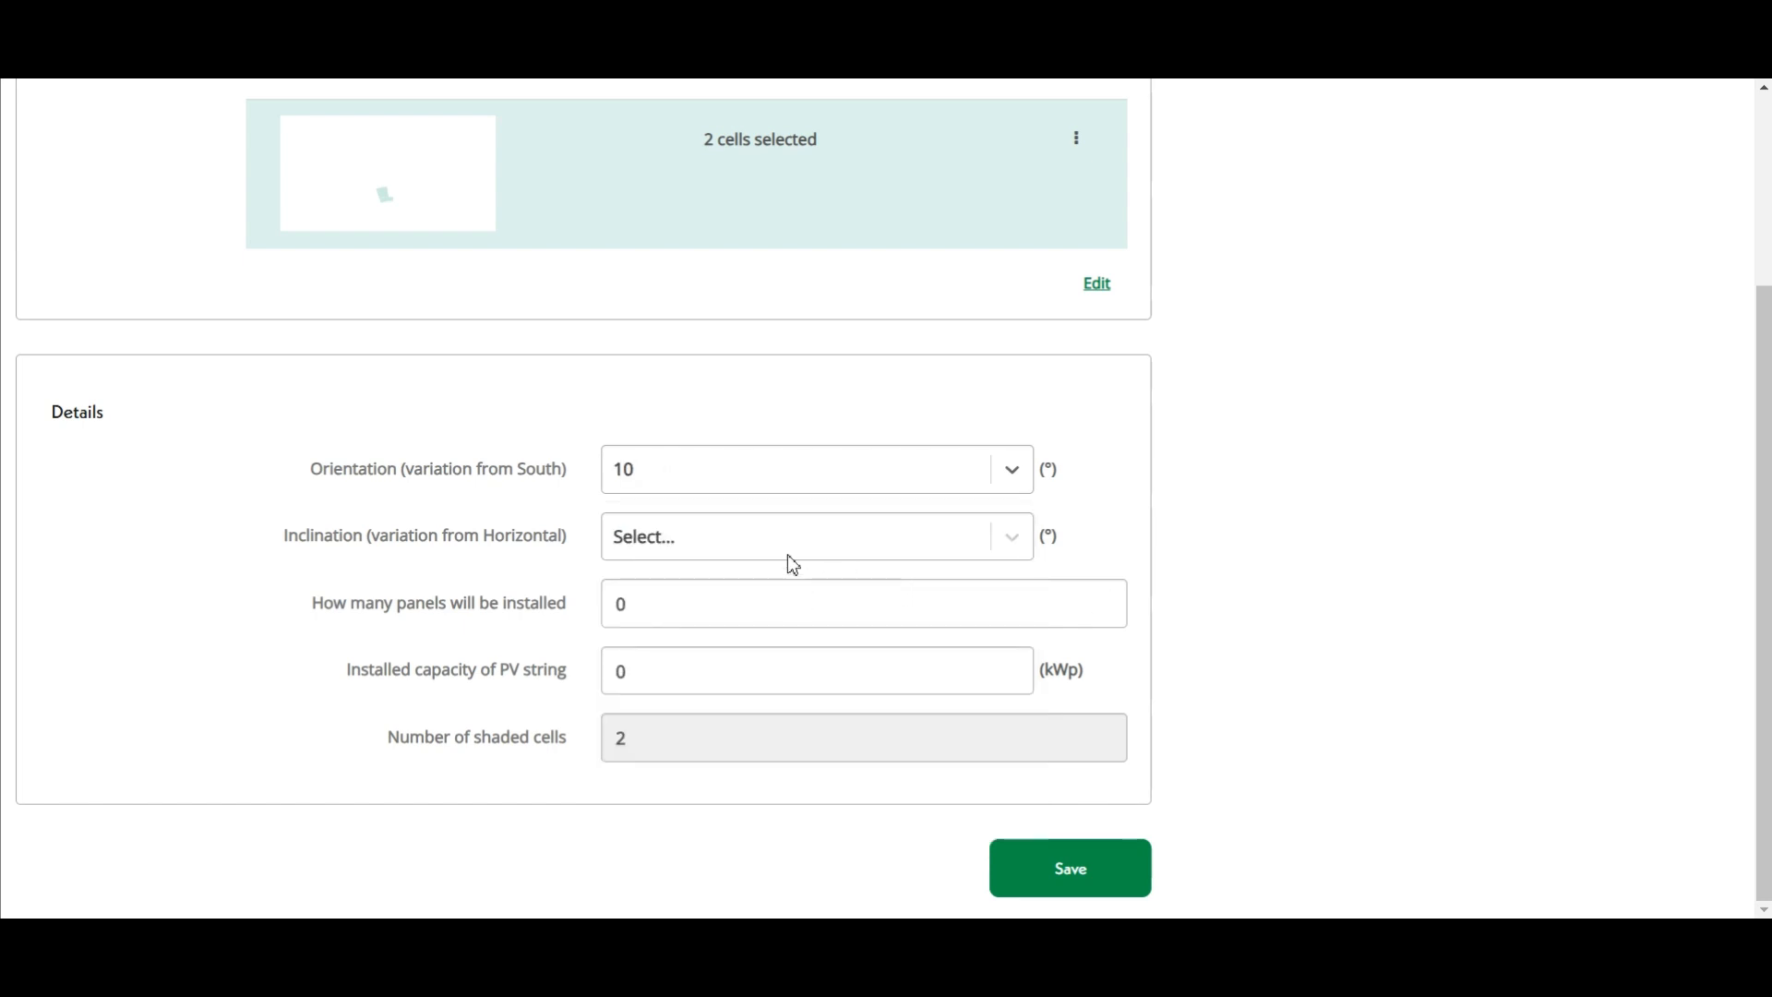
pyautogui.click(755, 545)
pyautogui.scroll(-5, 776, 669)
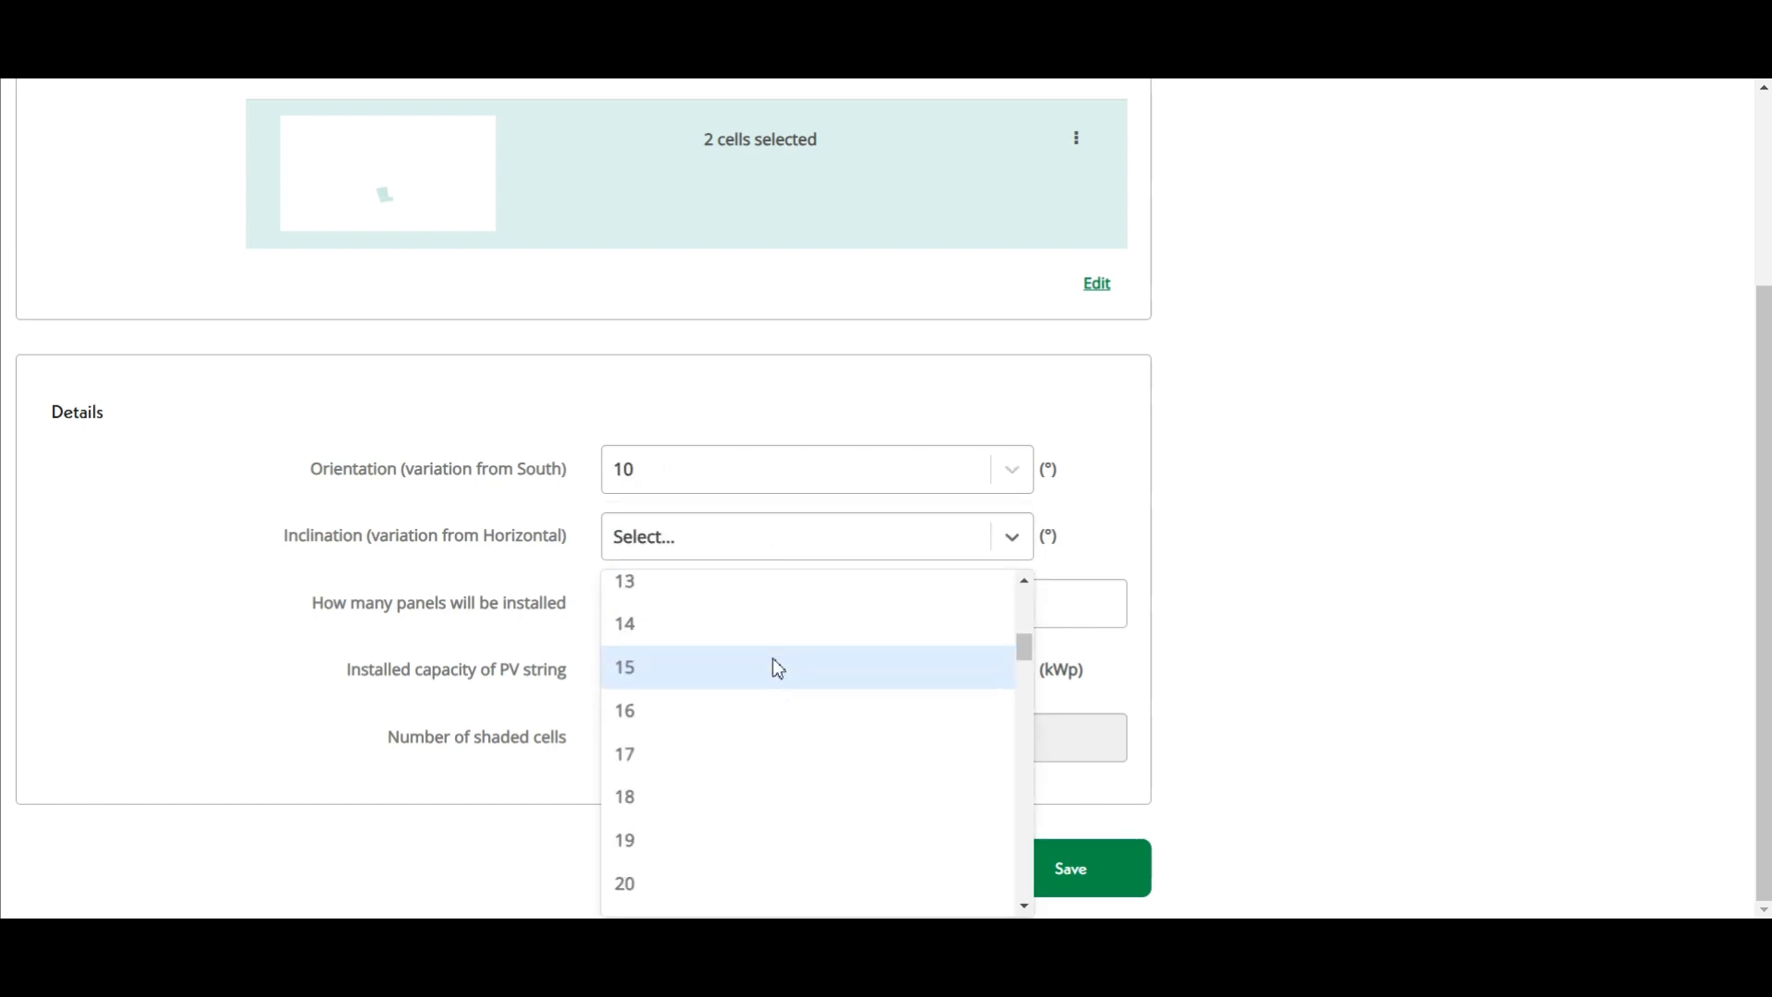
pyautogui.scroll(-5, 776, 663)
pyautogui.click(720, 736)
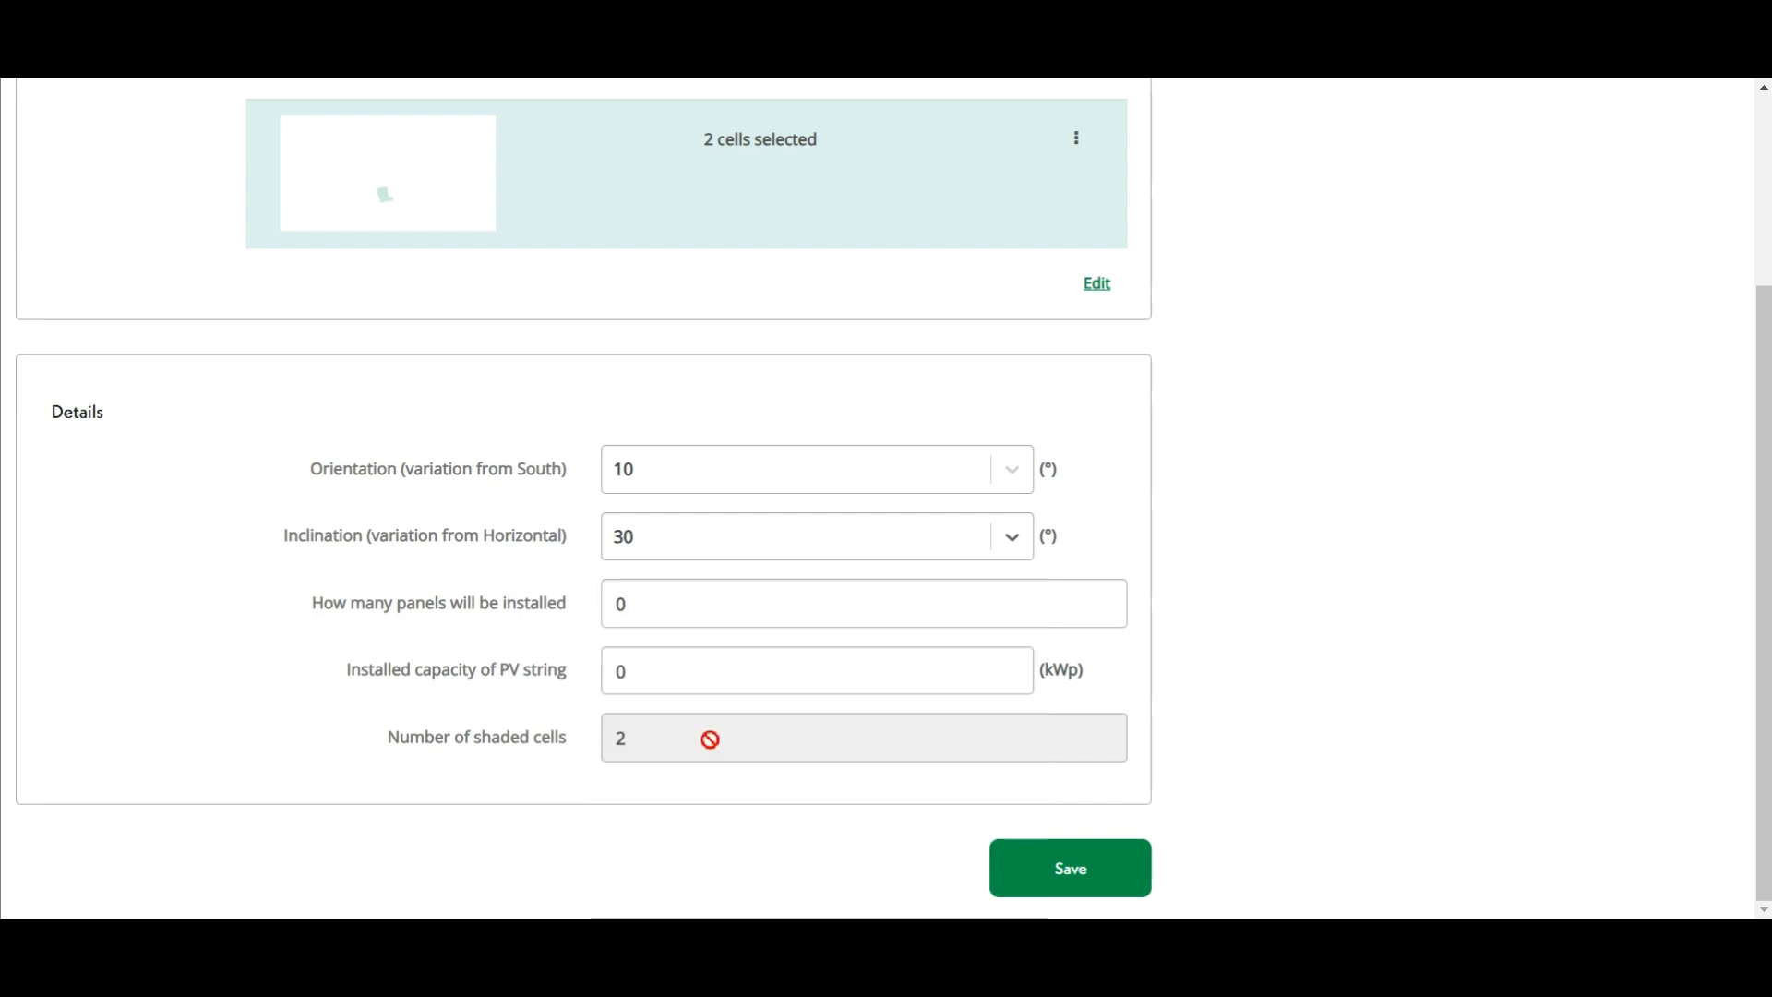
# Enter 10 panels and an installed capacity of 4 kWp for the string, and save it.
pyautogui.doubleClick(632, 595)
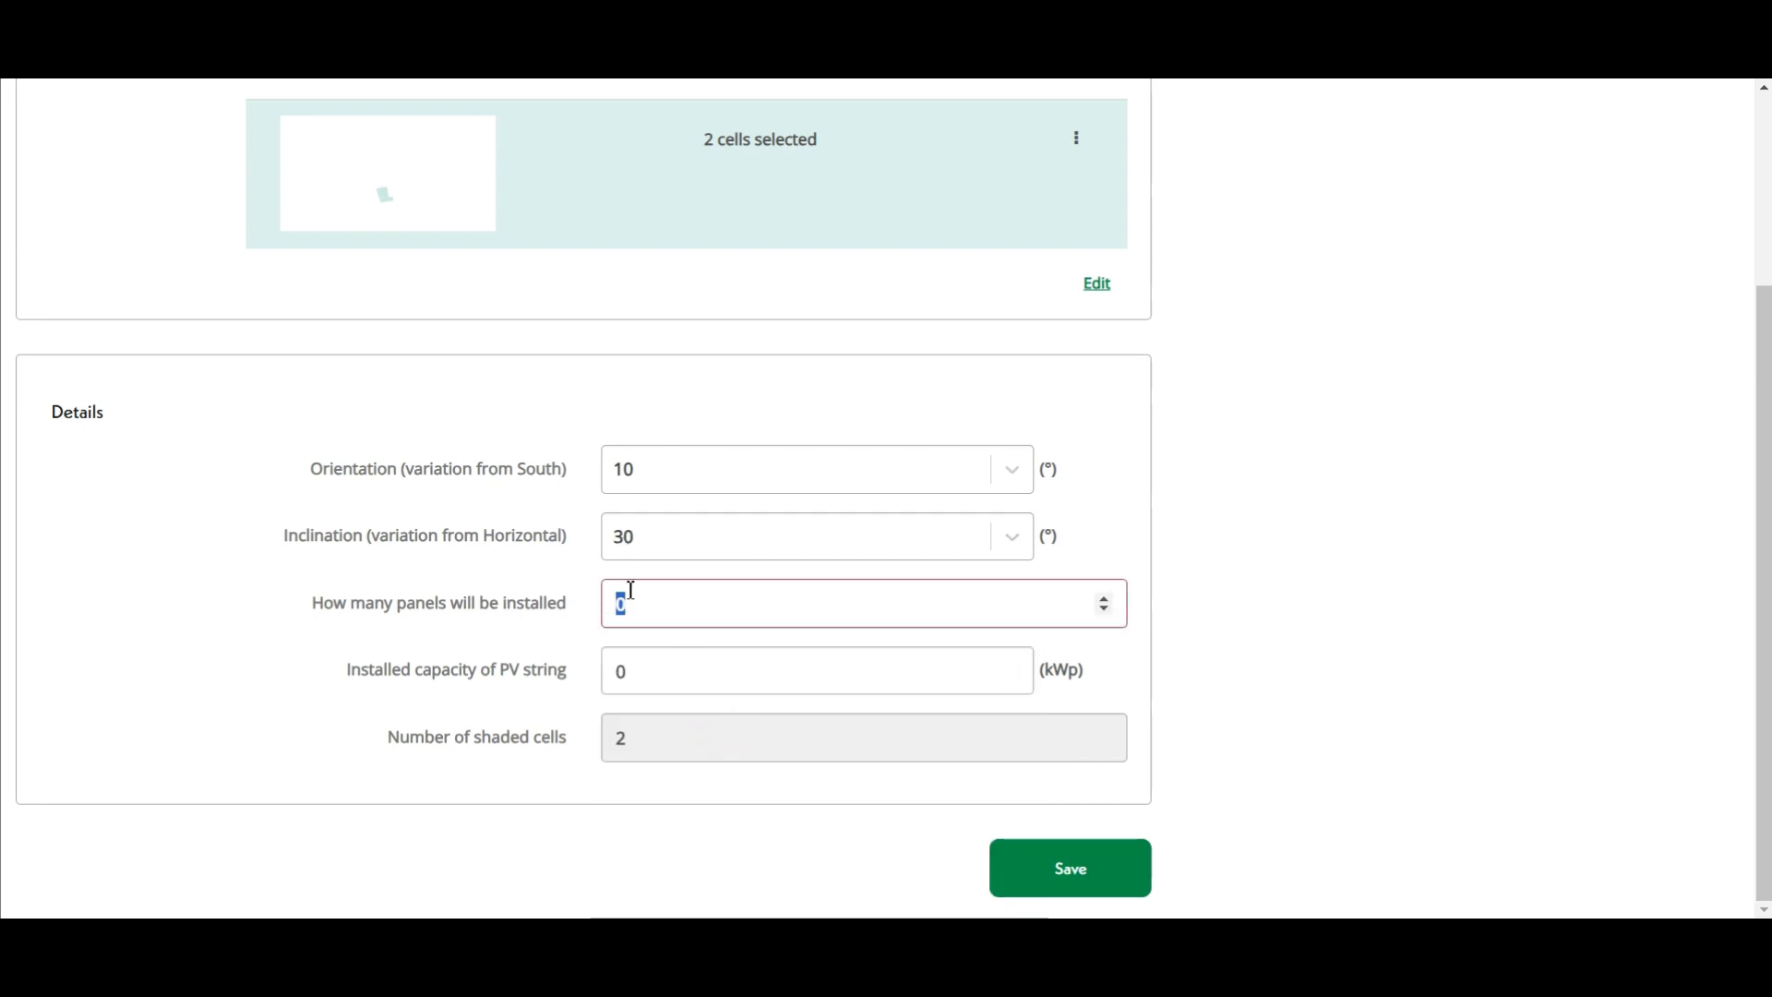
pyautogui.write('10')
pyautogui.press('Tab')
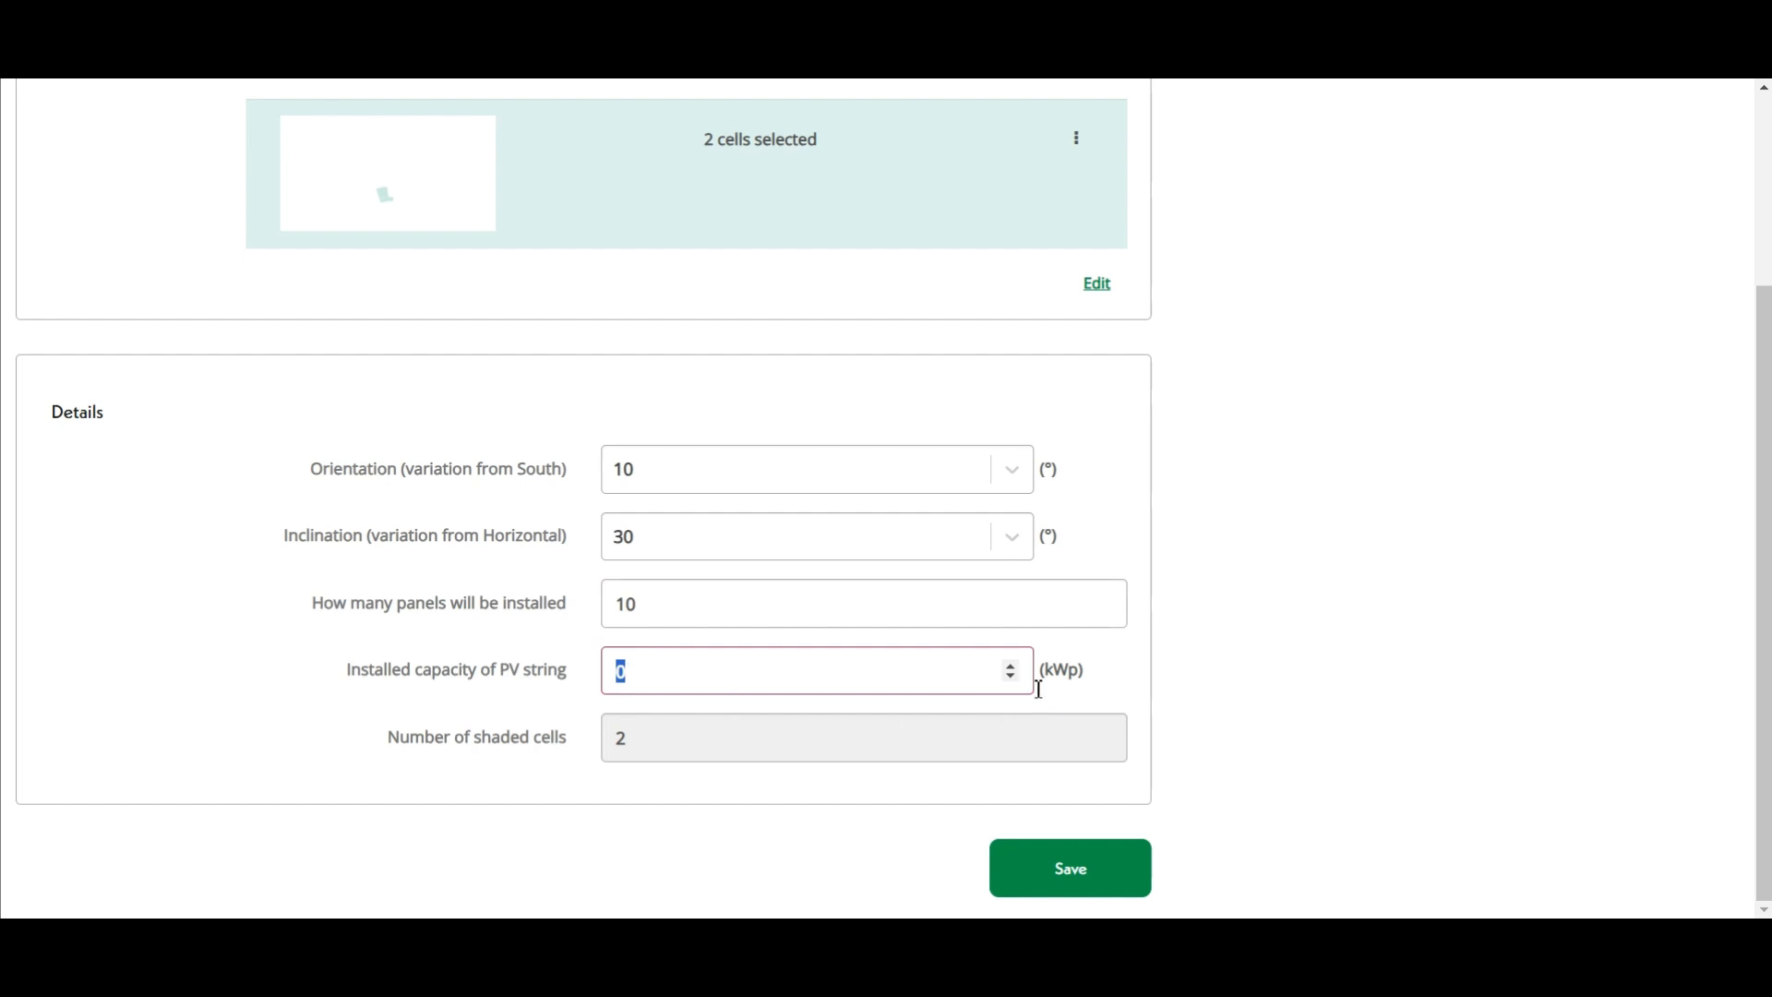
pyautogui.write('4')
pyautogui.click(1255, 628)
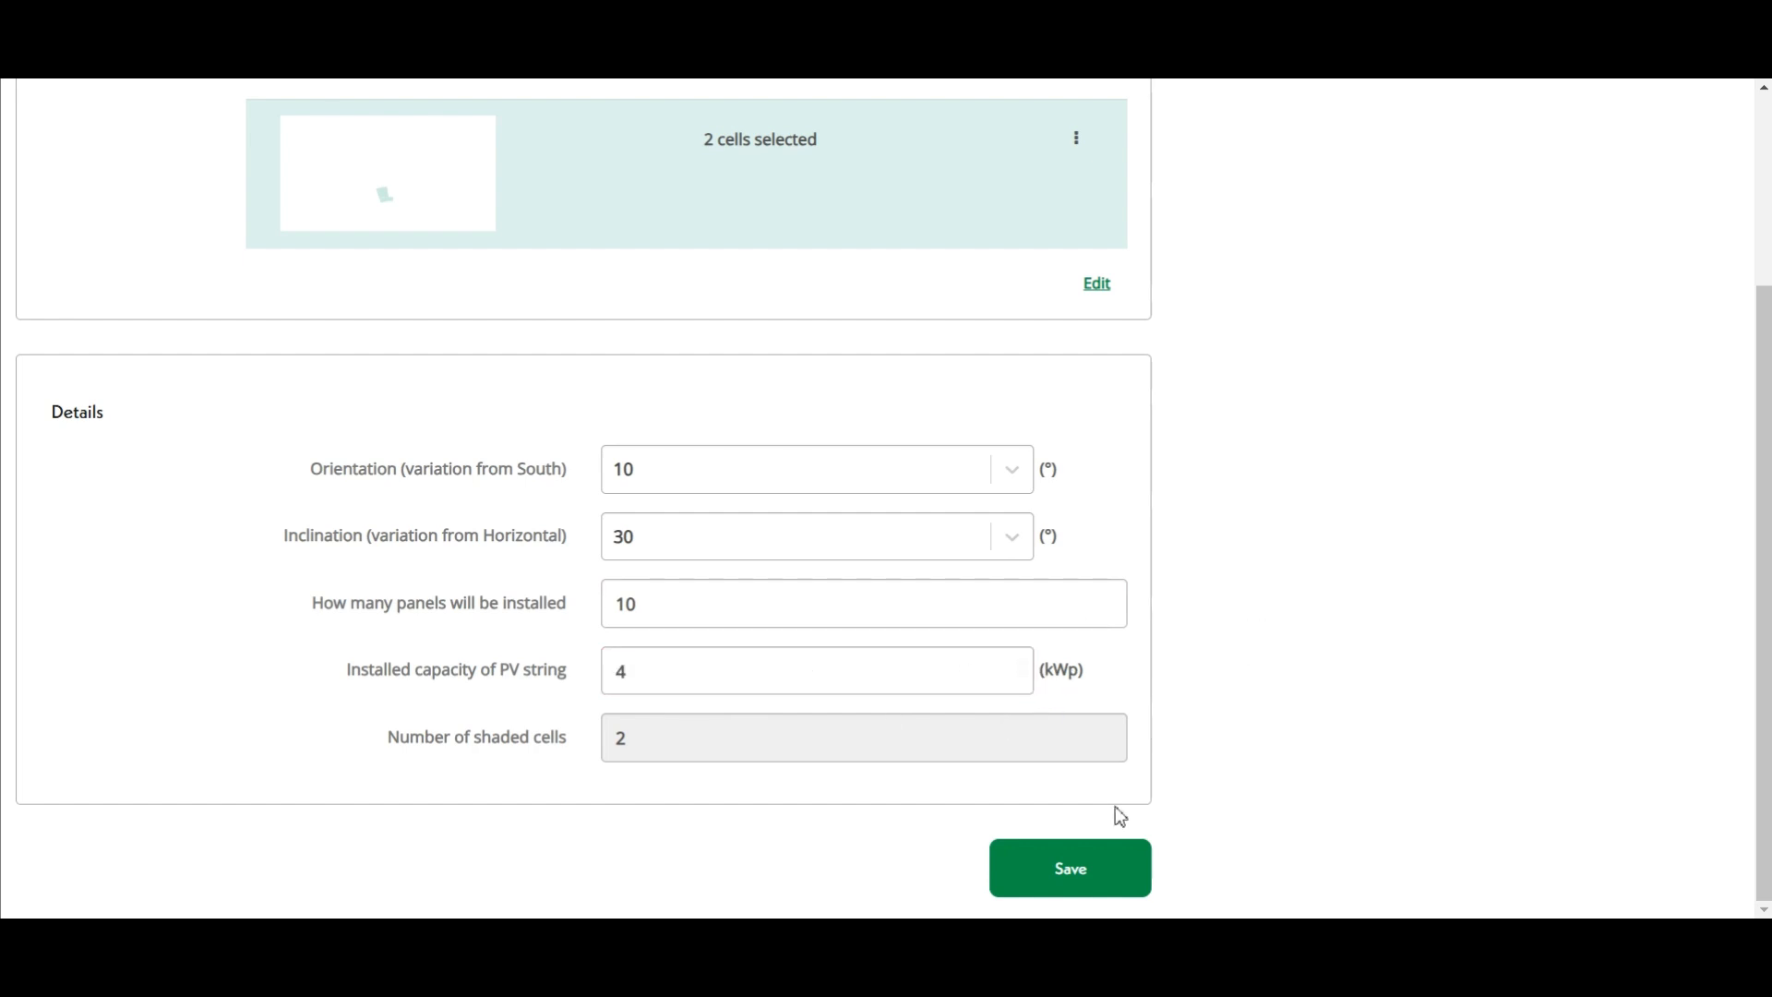
pyautogui.click(1078, 877)
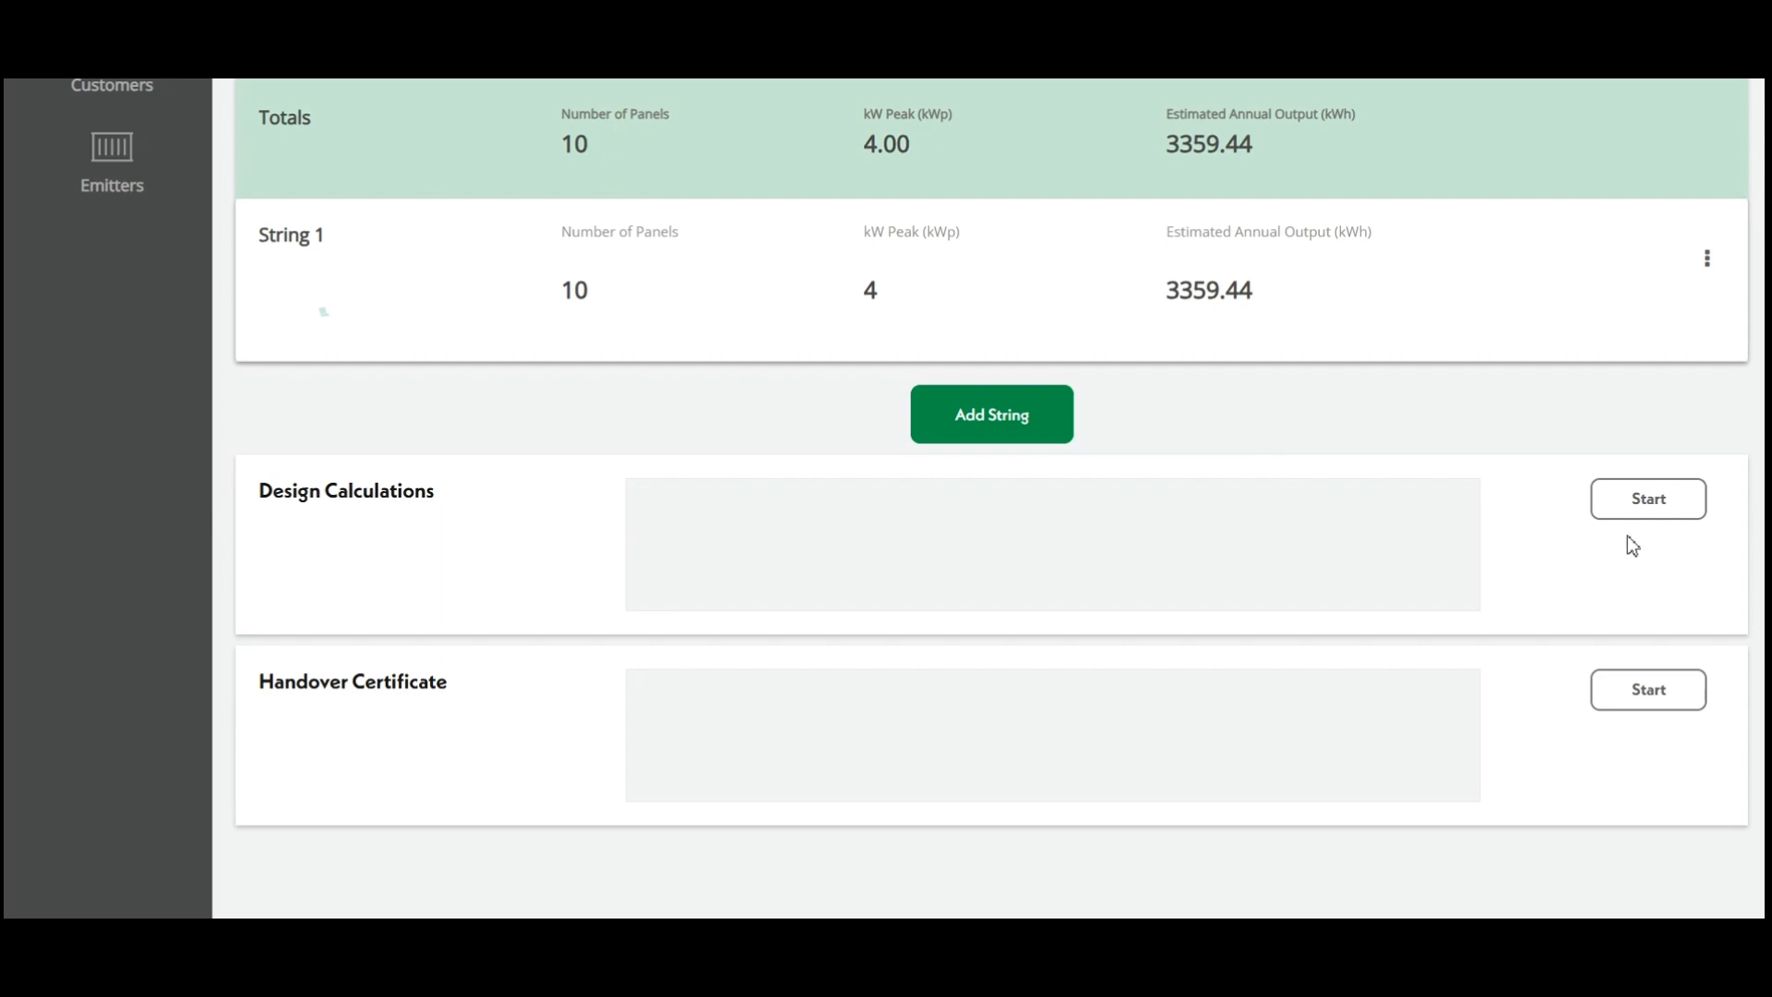
# Start the Design Calculations survey with no 90% self-consumption cap, no battery storage and the Home half day occupancy archetype.
pyautogui.click(1651, 511)
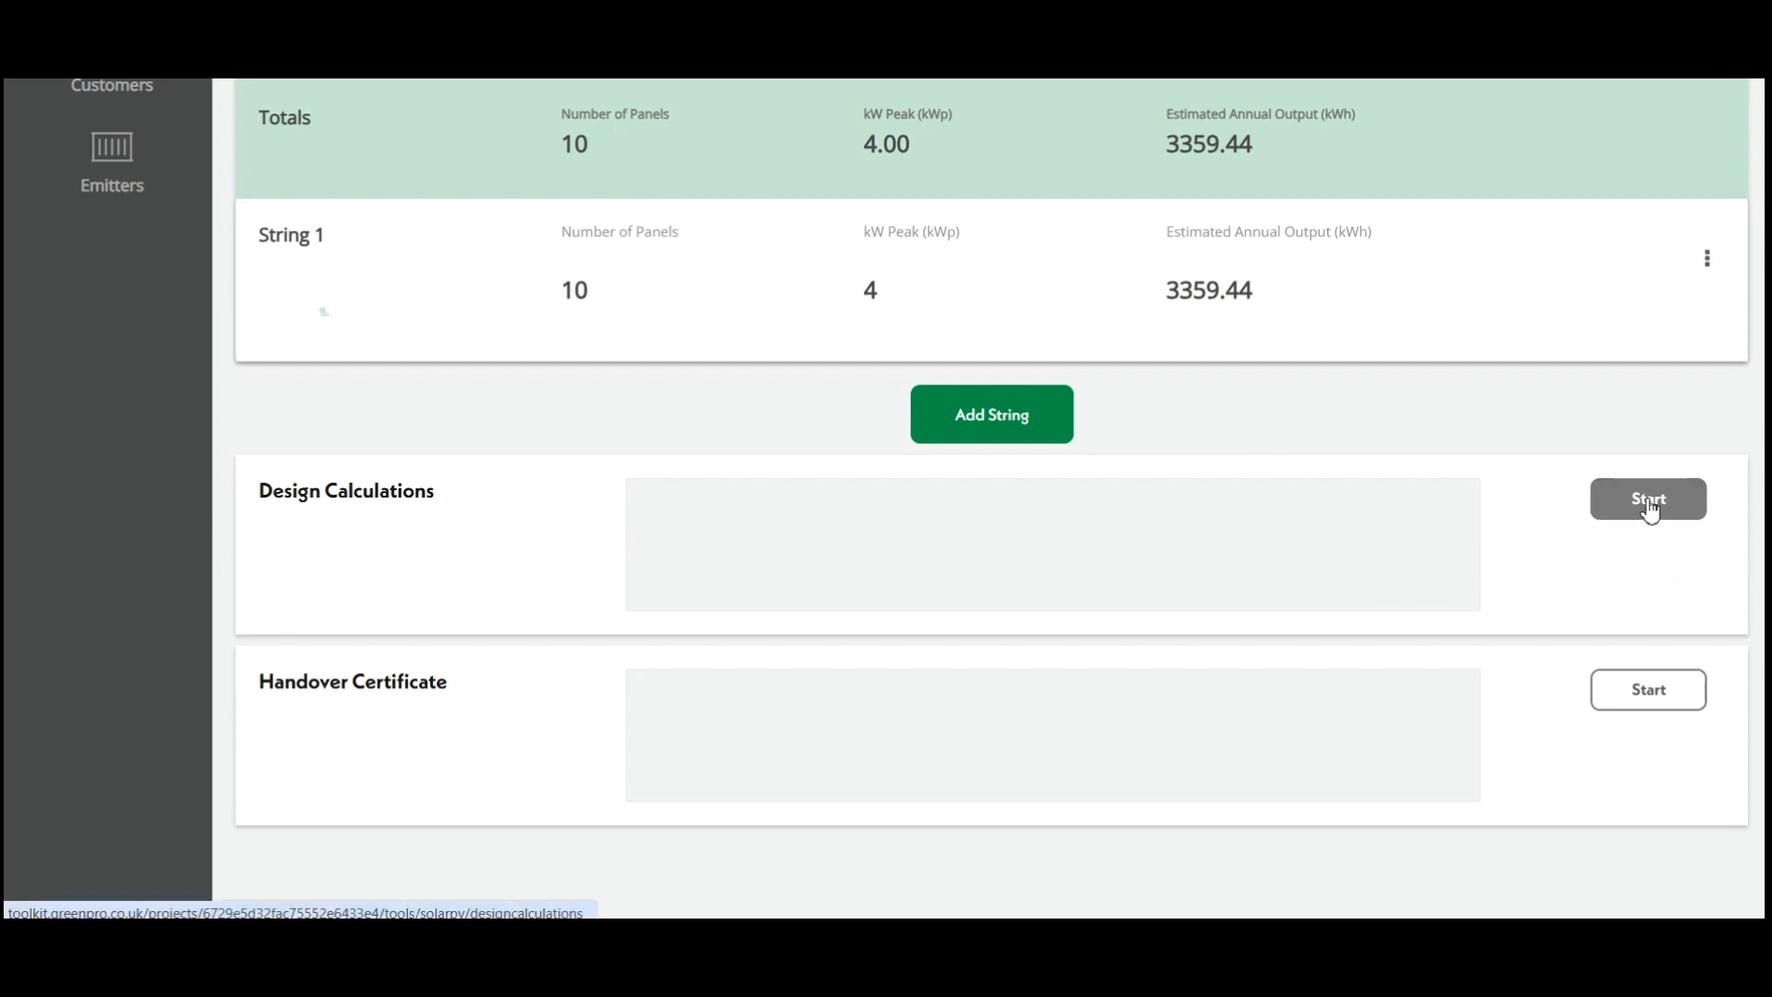
pyautogui.scroll(-1, 1468, 554)
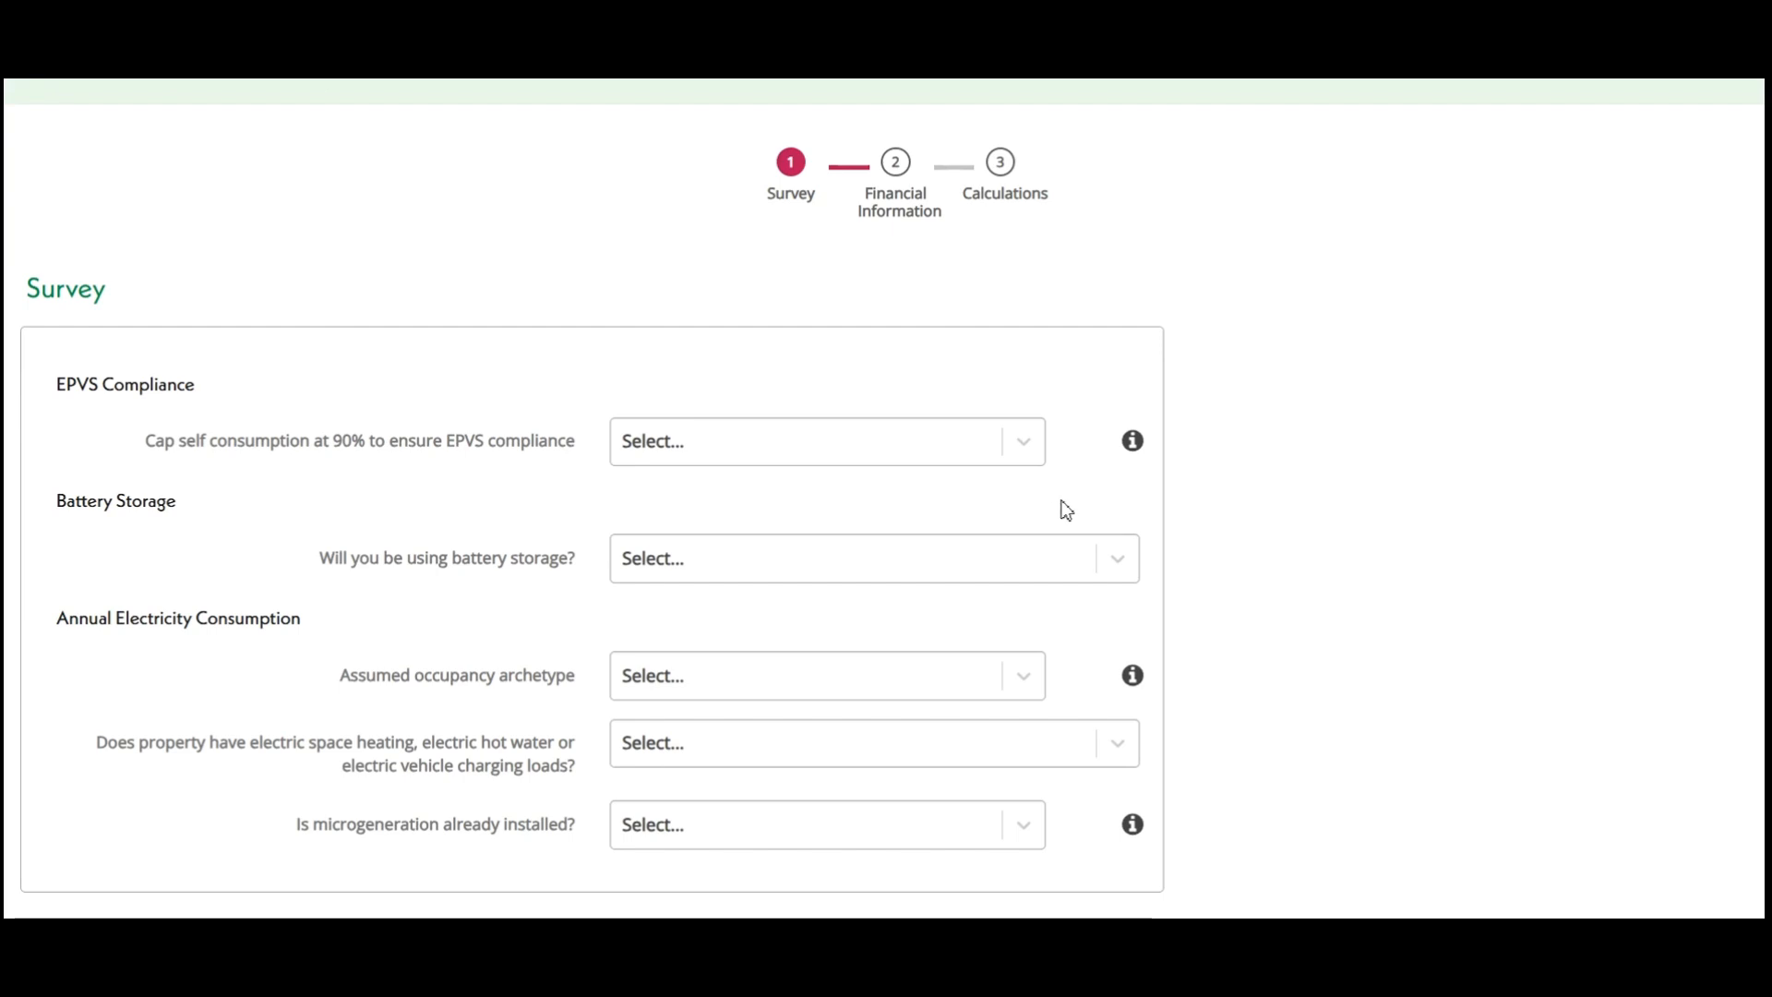
pyautogui.moveTo(1142, 452)
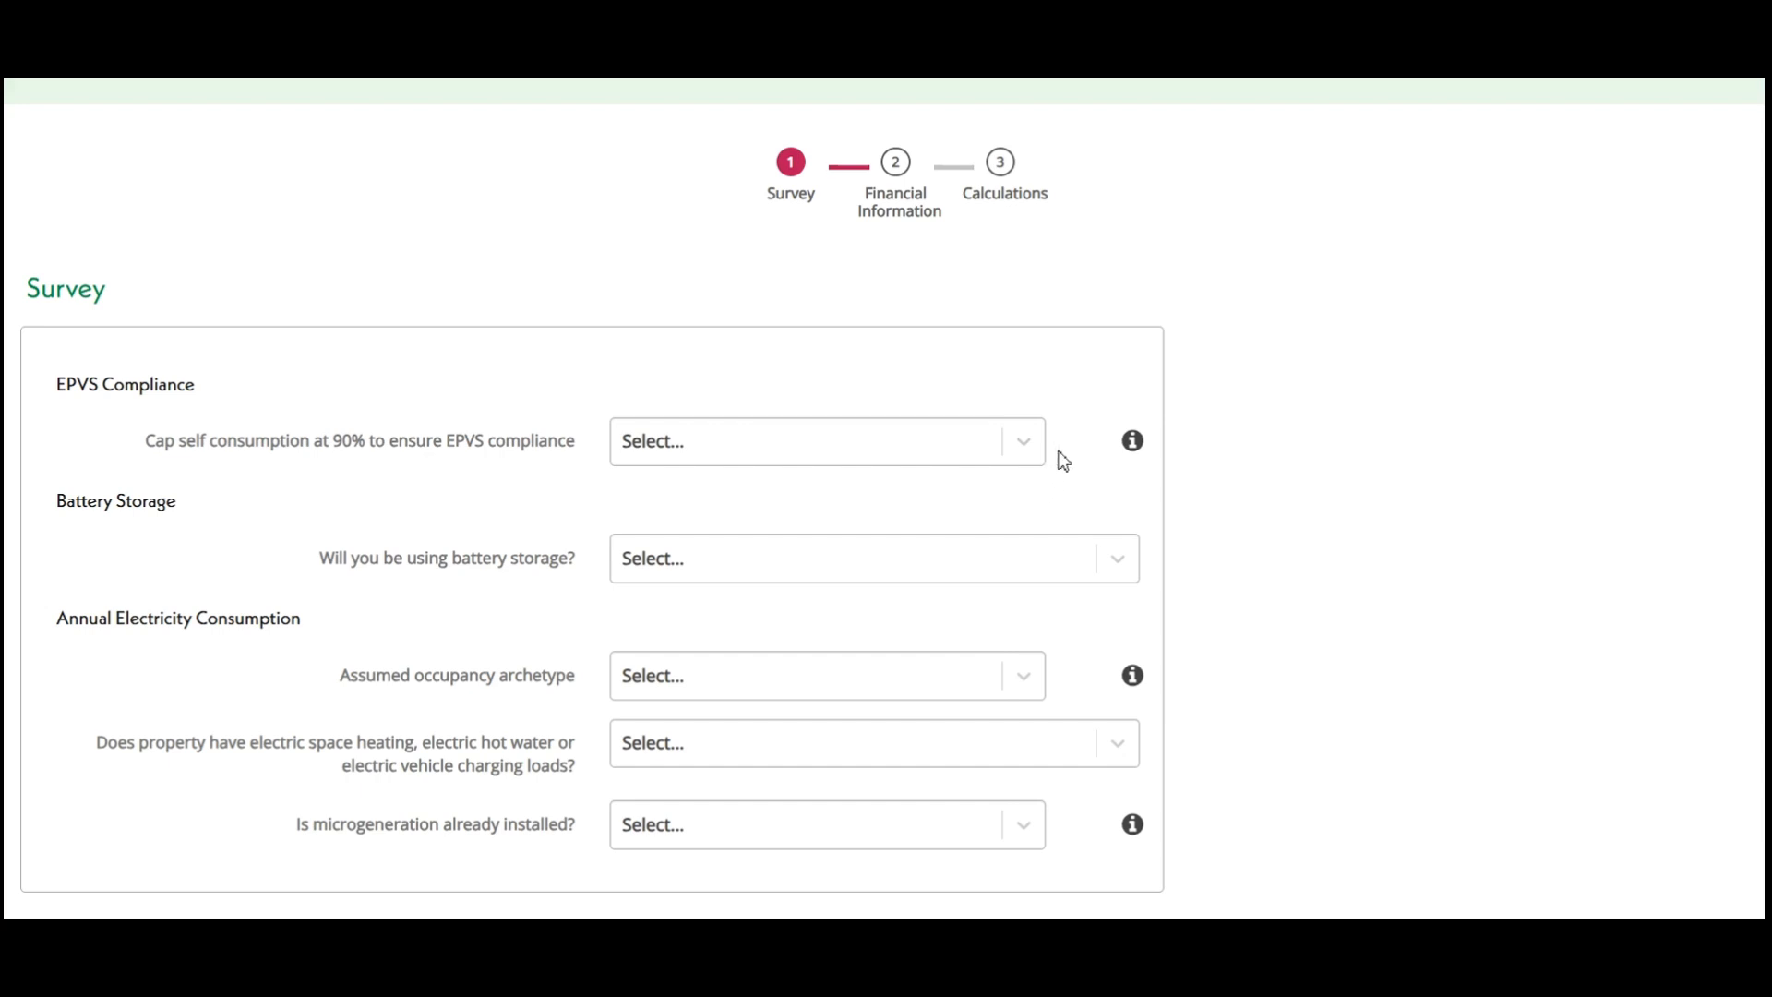
pyautogui.click(1024, 454)
pyautogui.click(1002, 546)
pyautogui.click(1116, 564)
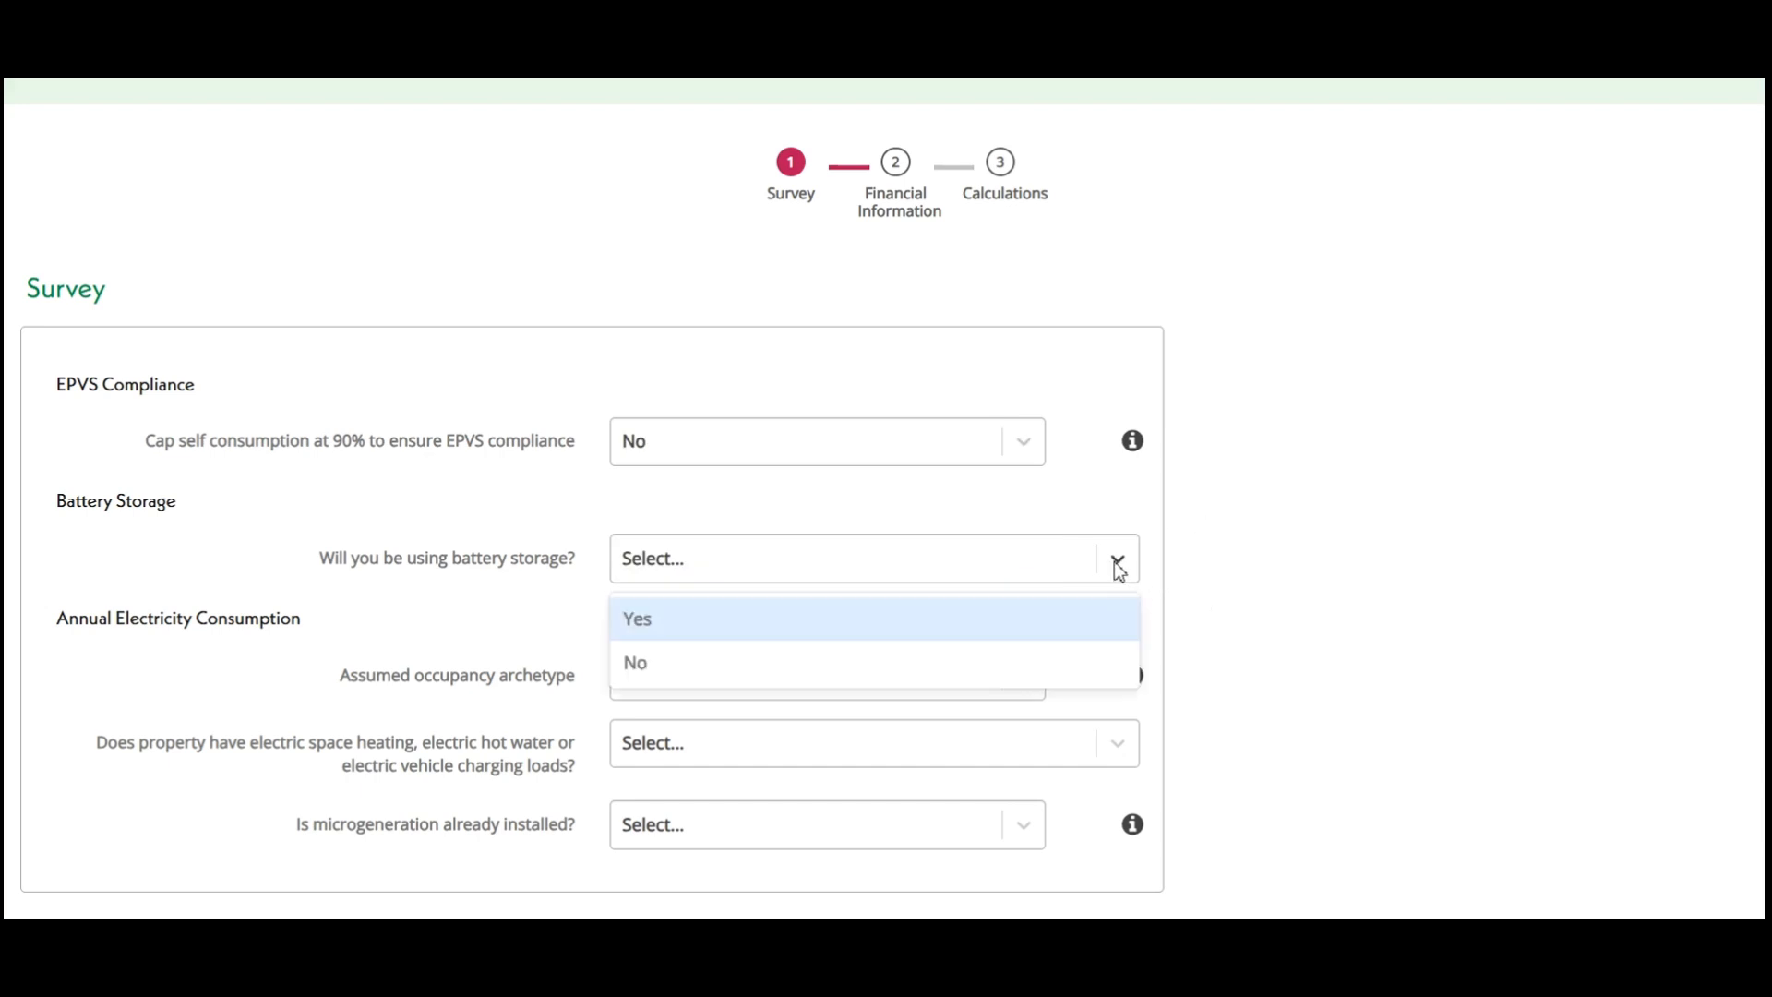
pyautogui.click(808, 666)
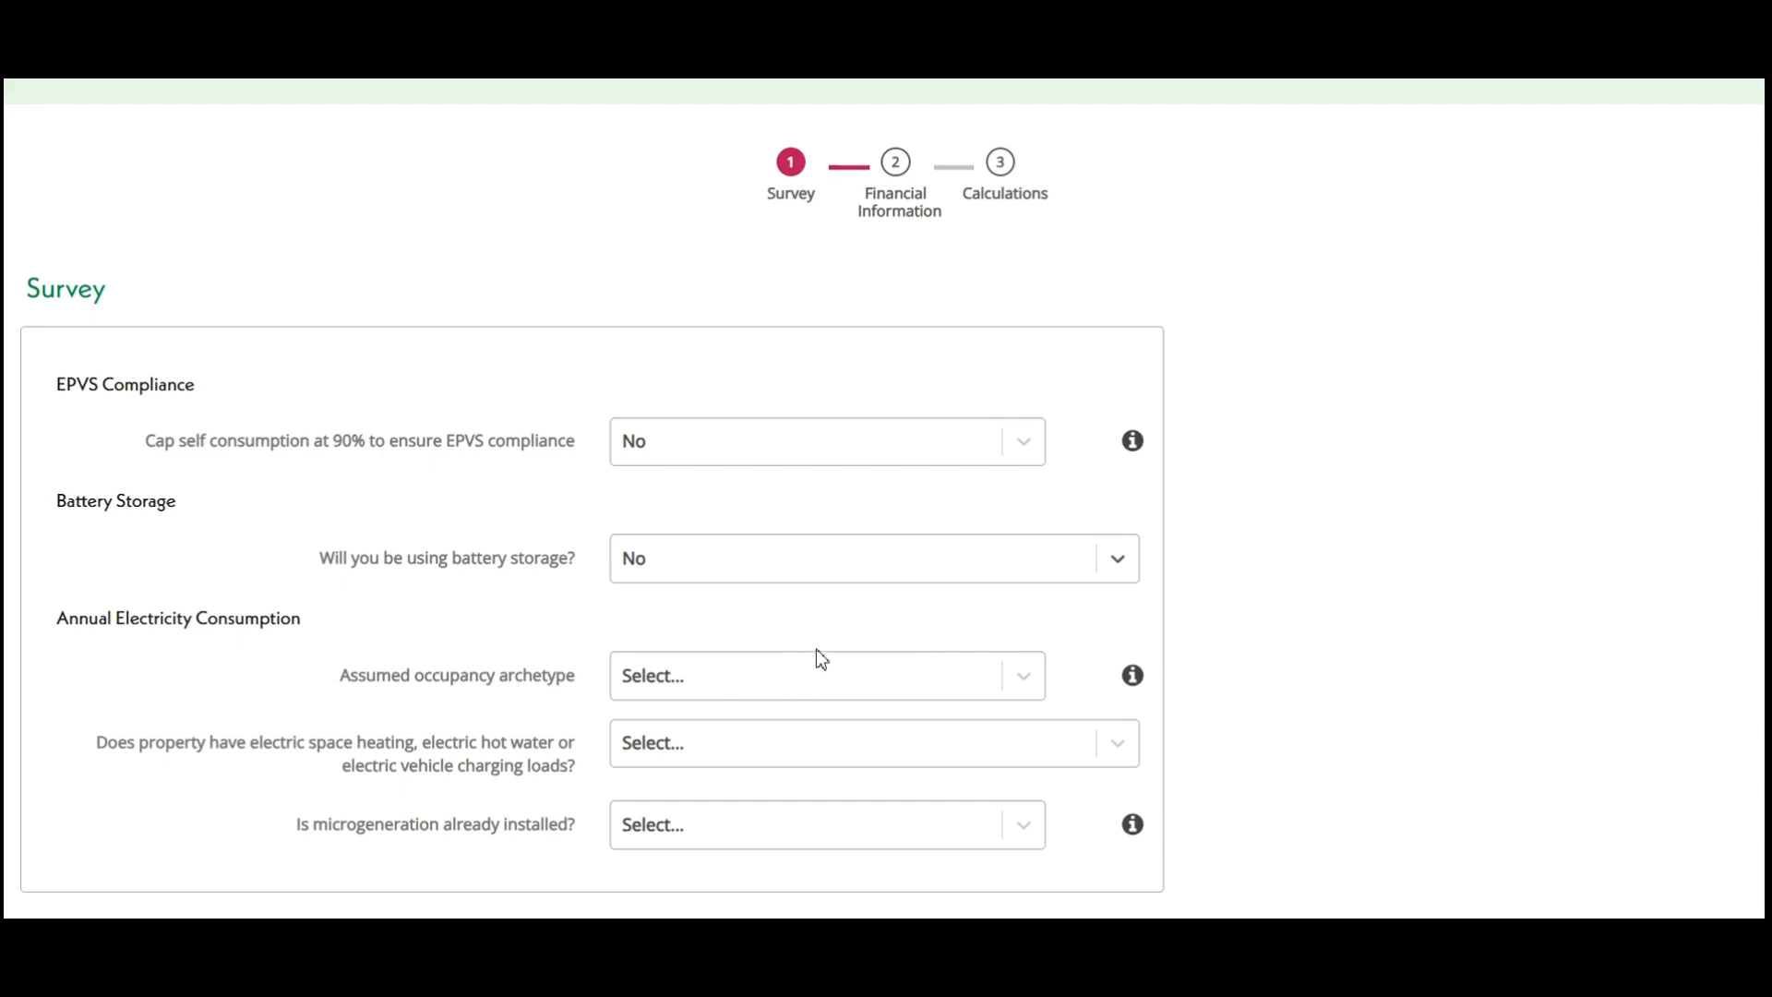
pyautogui.click(873, 681)
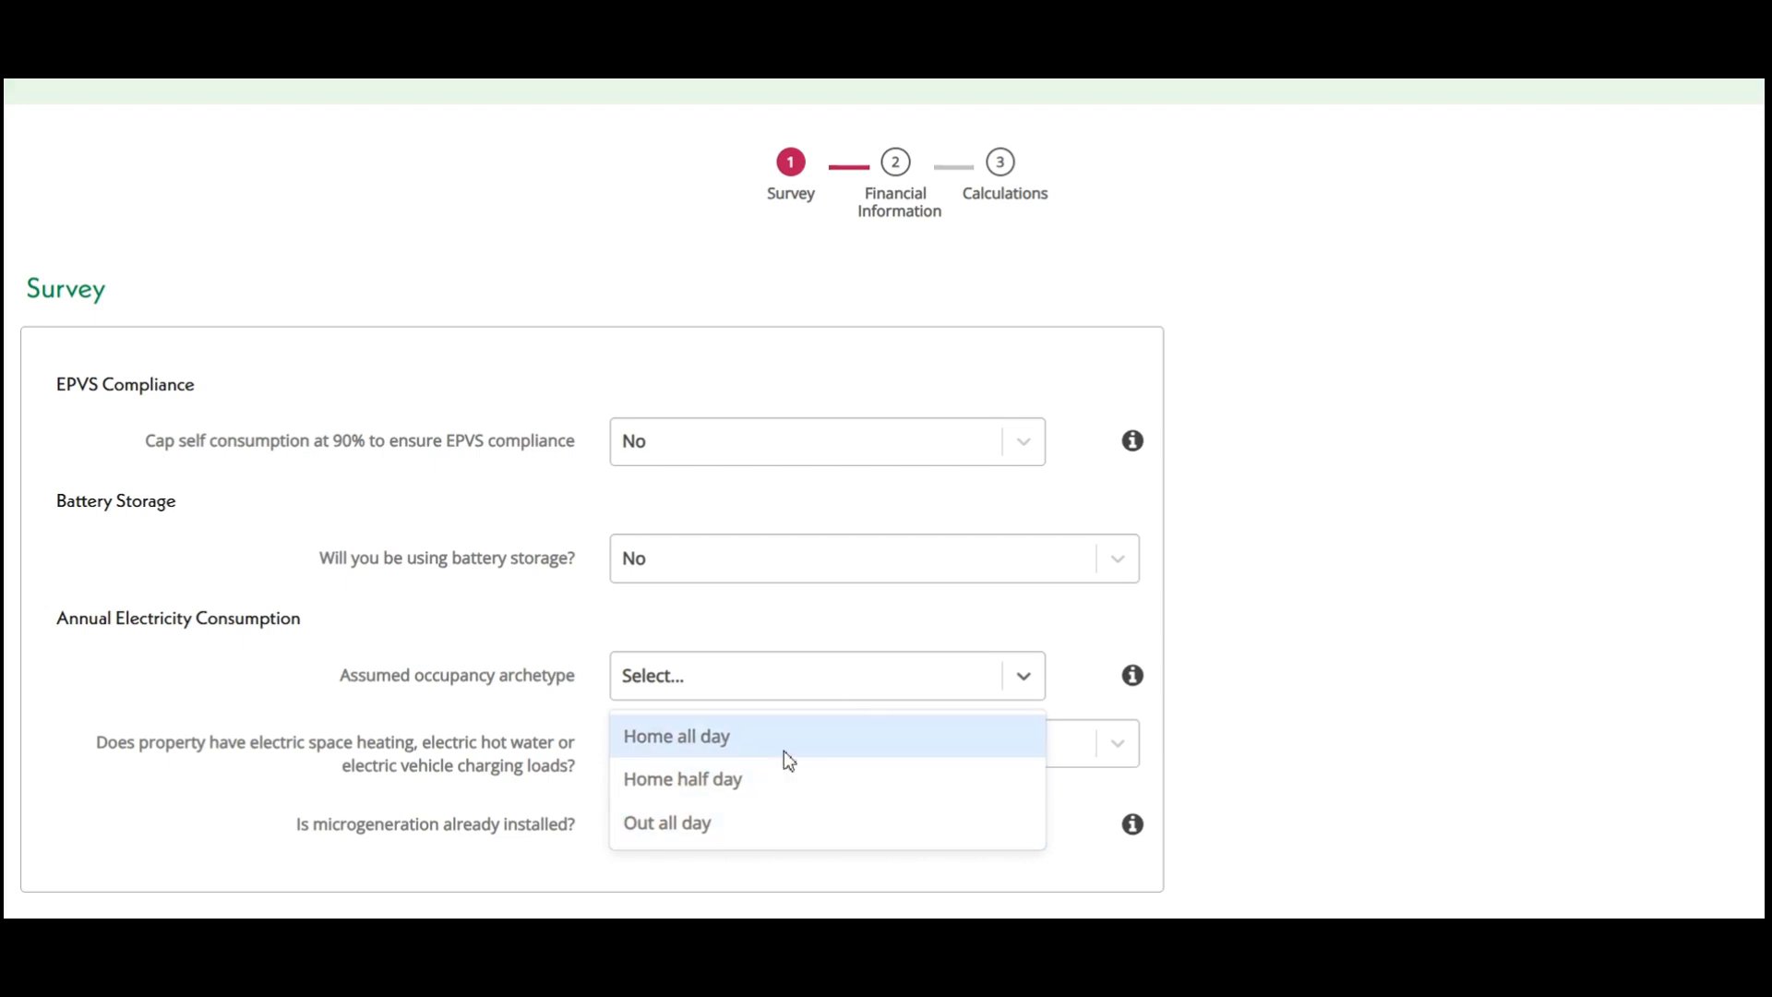
pyautogui.click(746, 786)
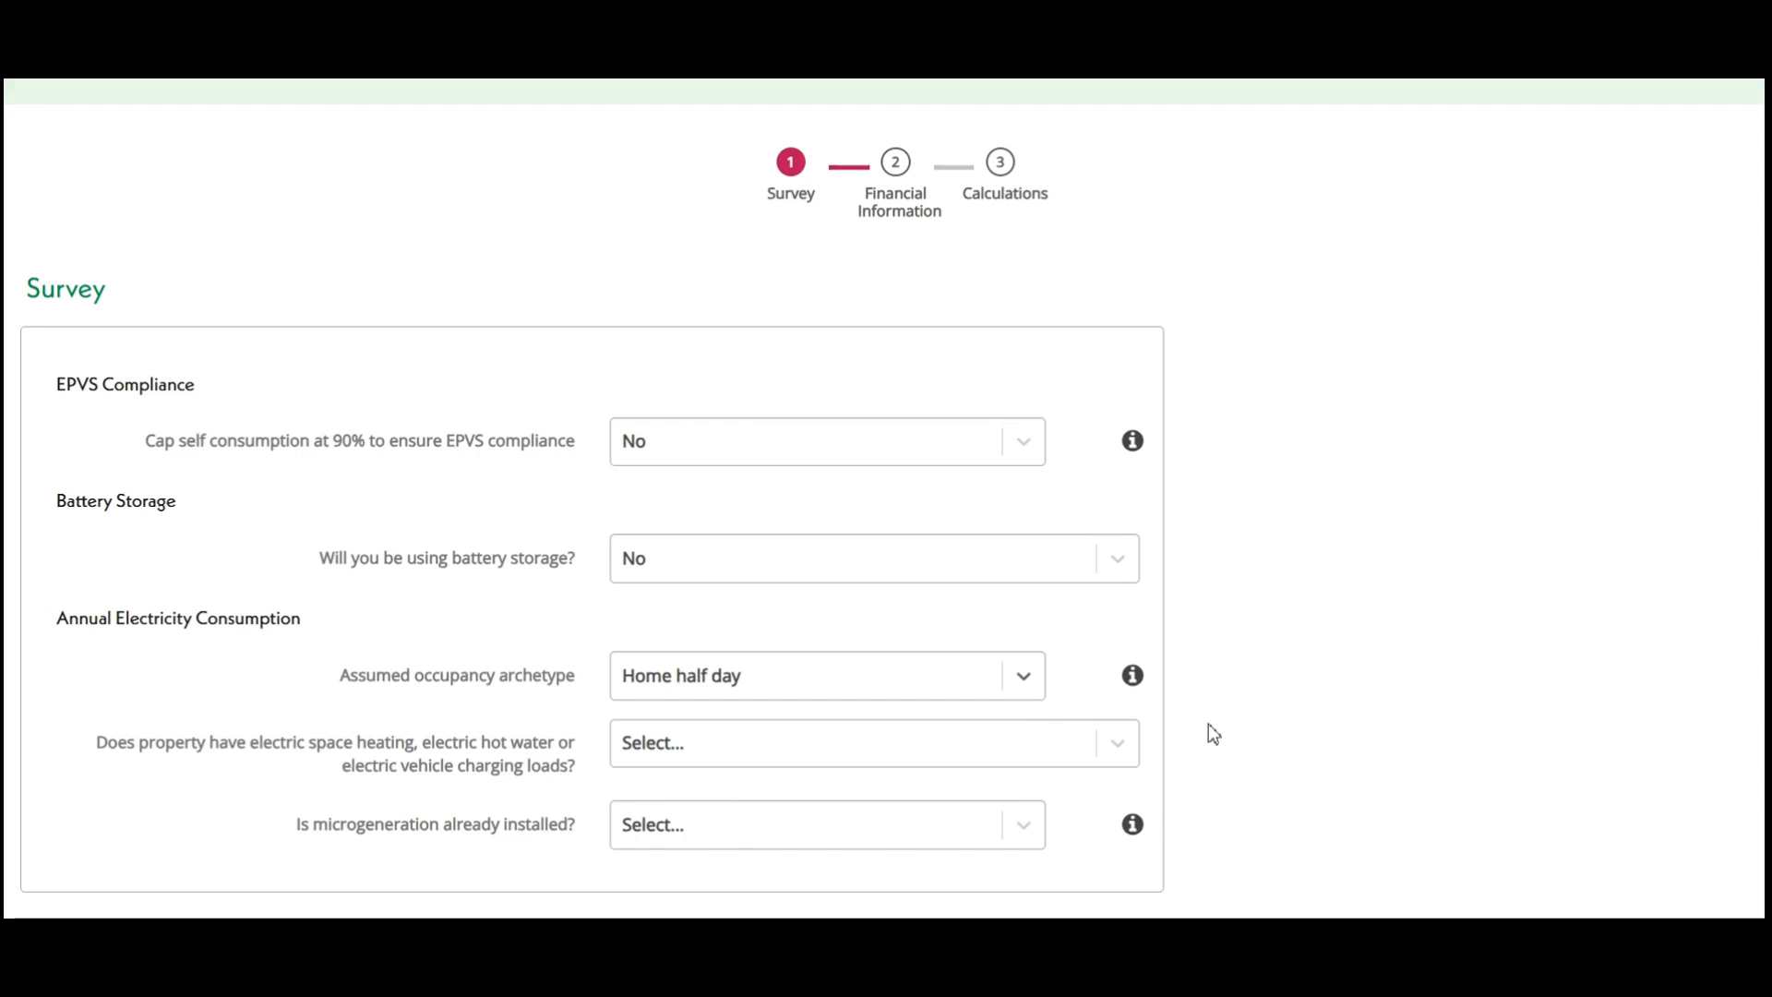
# Try answering Yes to electric heating, hot water or vehicle charging loads and Yes to the split tariff meter.
pyautogui.click(1126, 759)
pyautogui.click(1061, 812)
pyautogui.scroll(-1, 1326, 630)
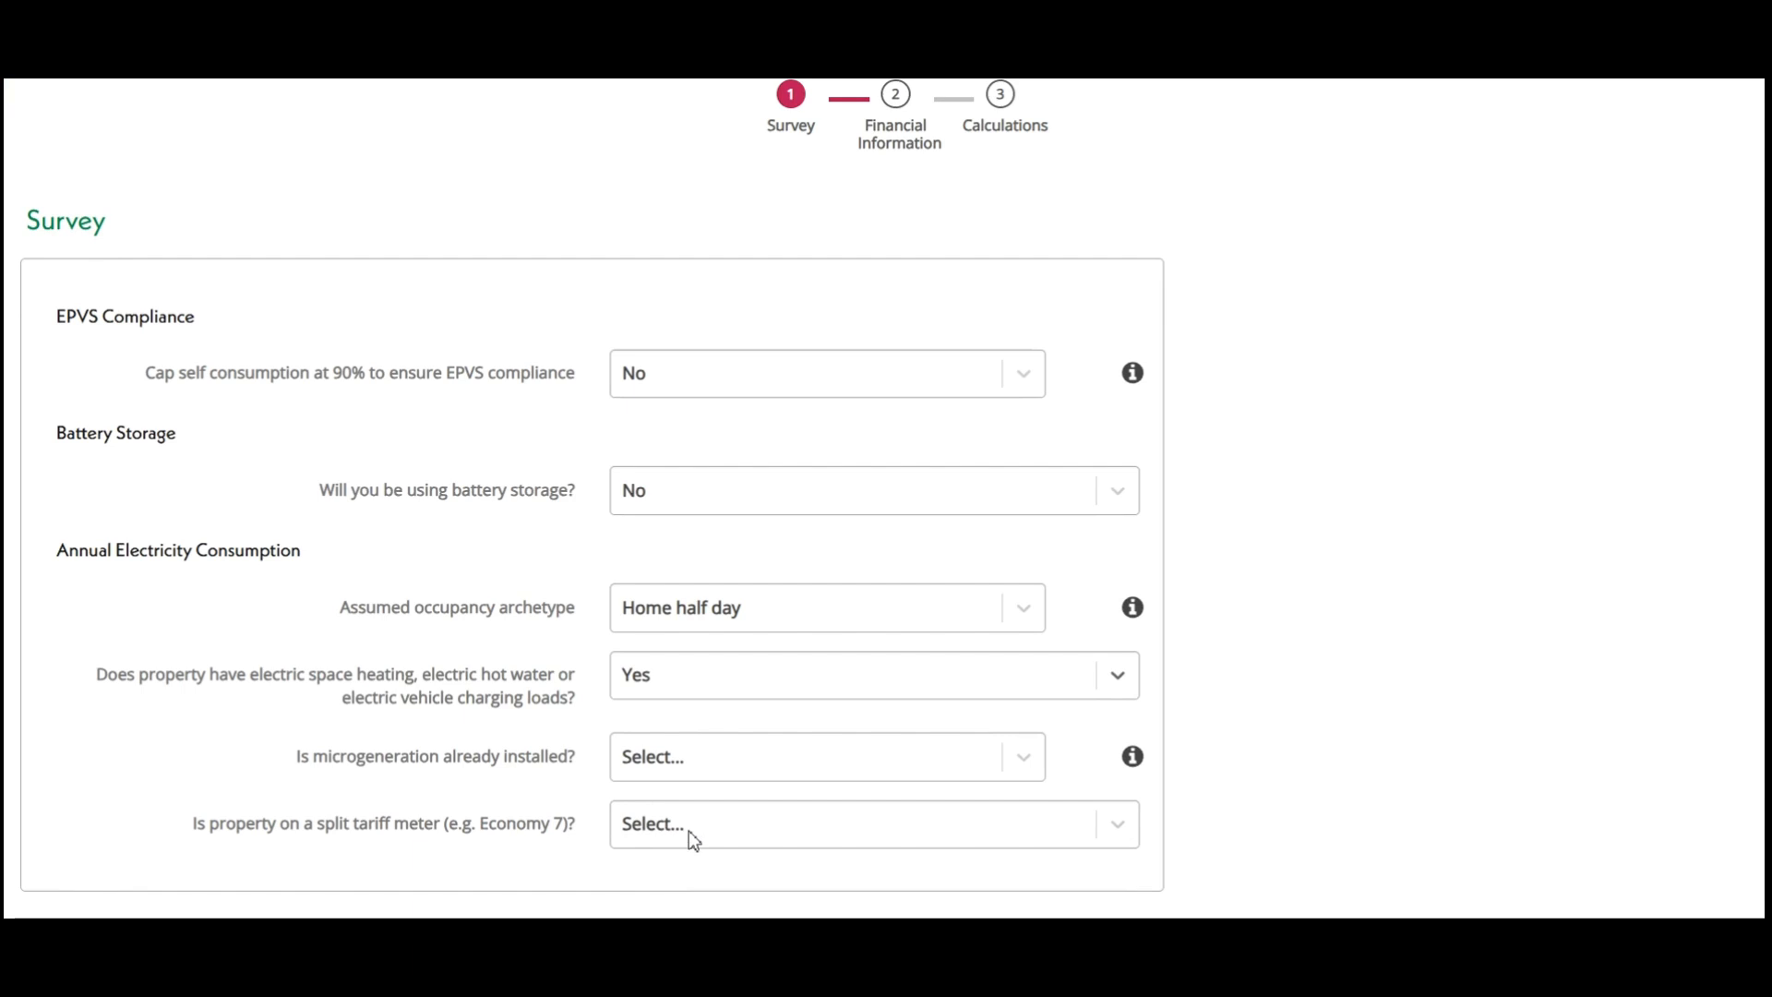
pyautogui.click(725, 831)
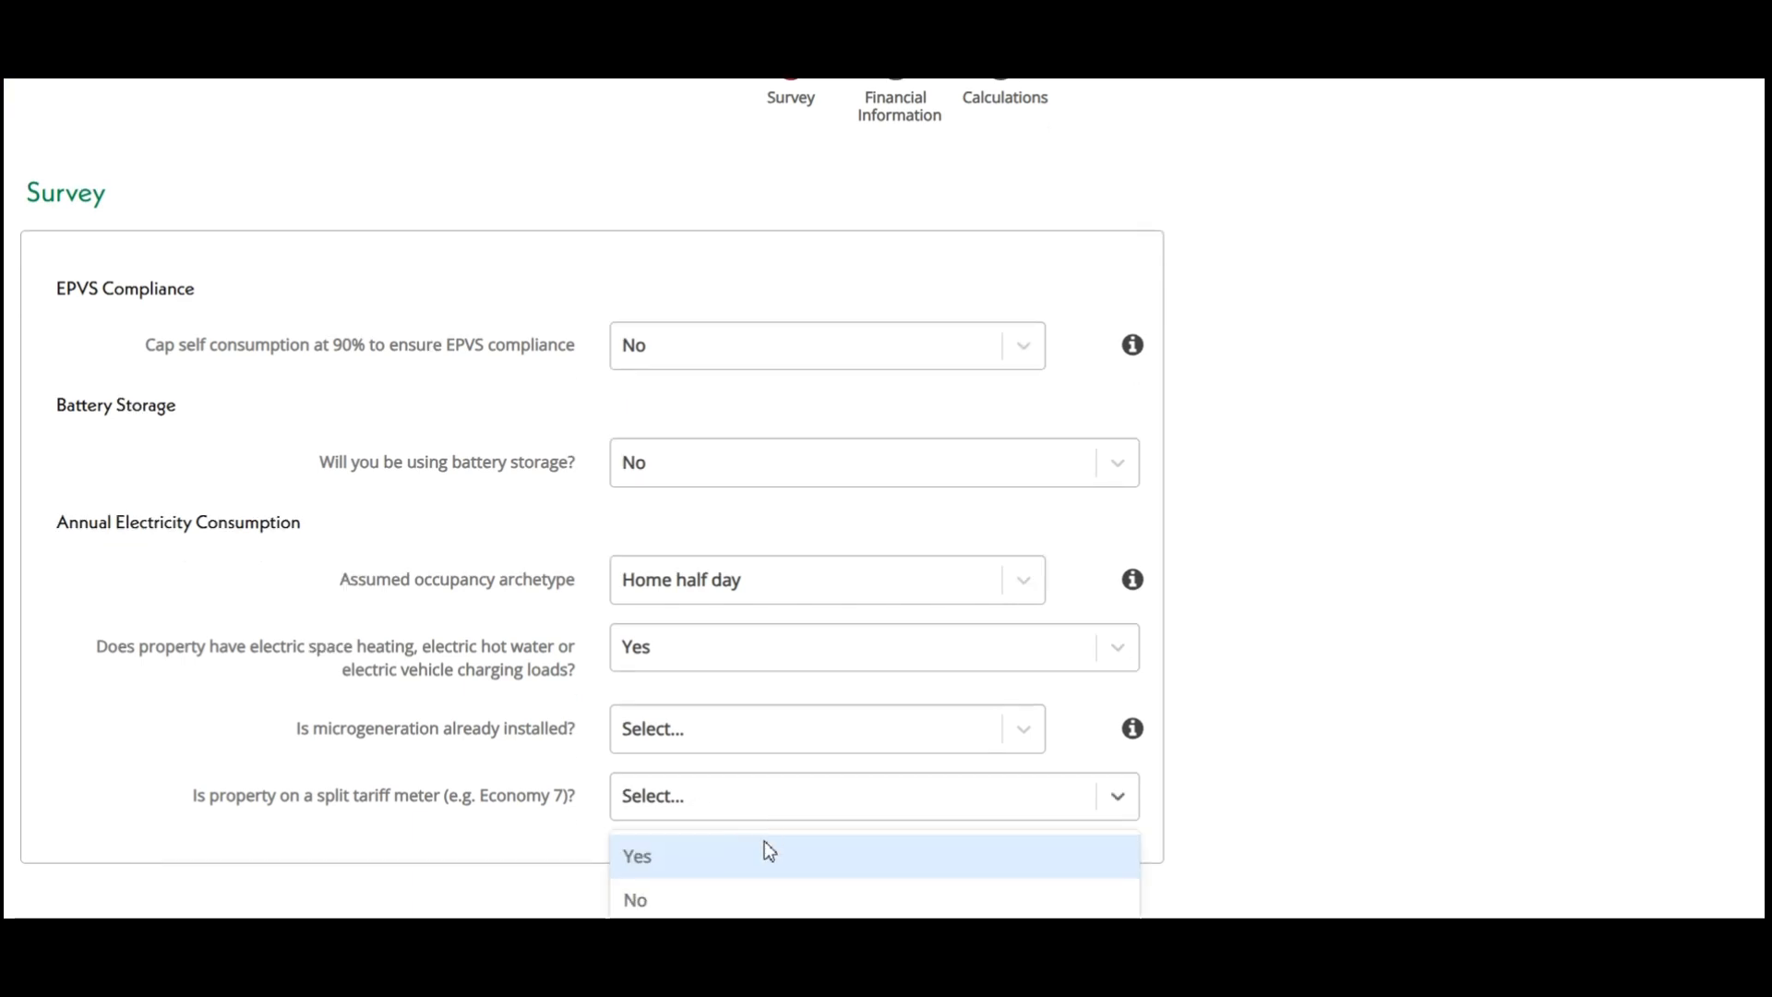
pyautogui.click(766, 851)
pyautogui.scroll(-1, 1274, 706)
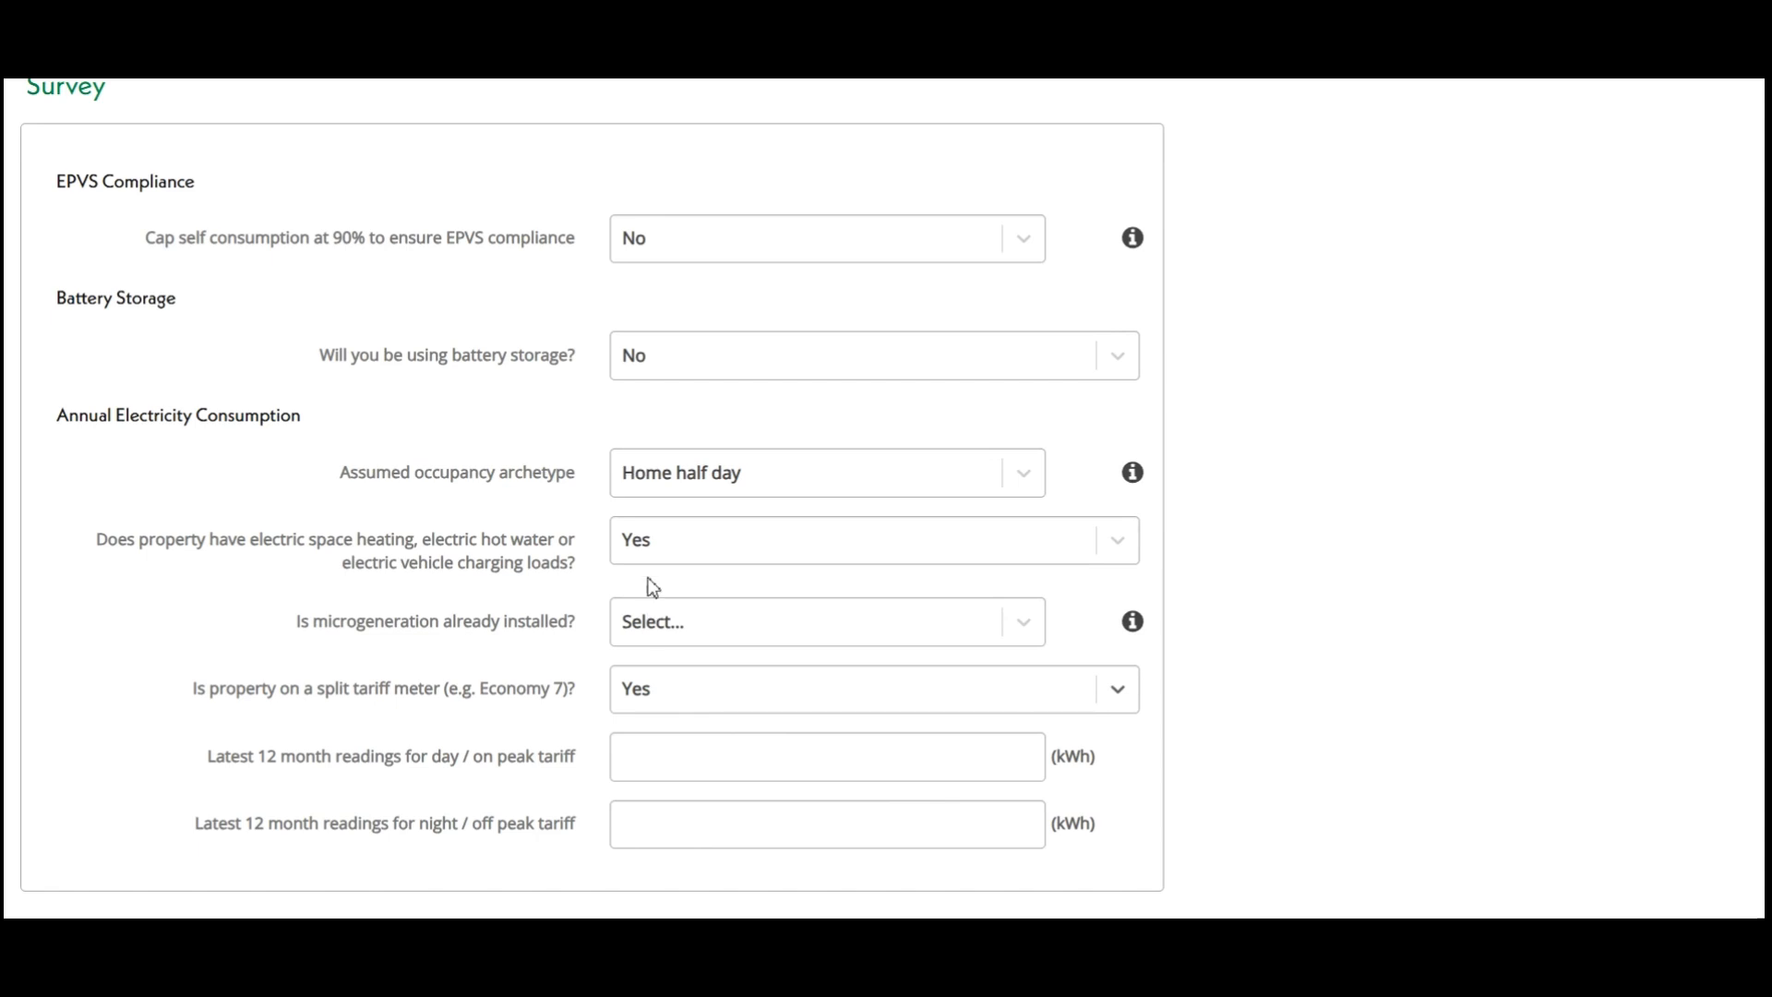
# Answer No to electric heating, hot water or vehicle charging loads and No to microgeneration already being installed.
pyautogui.click(654, 546)
pyautogui.click(675, 645)
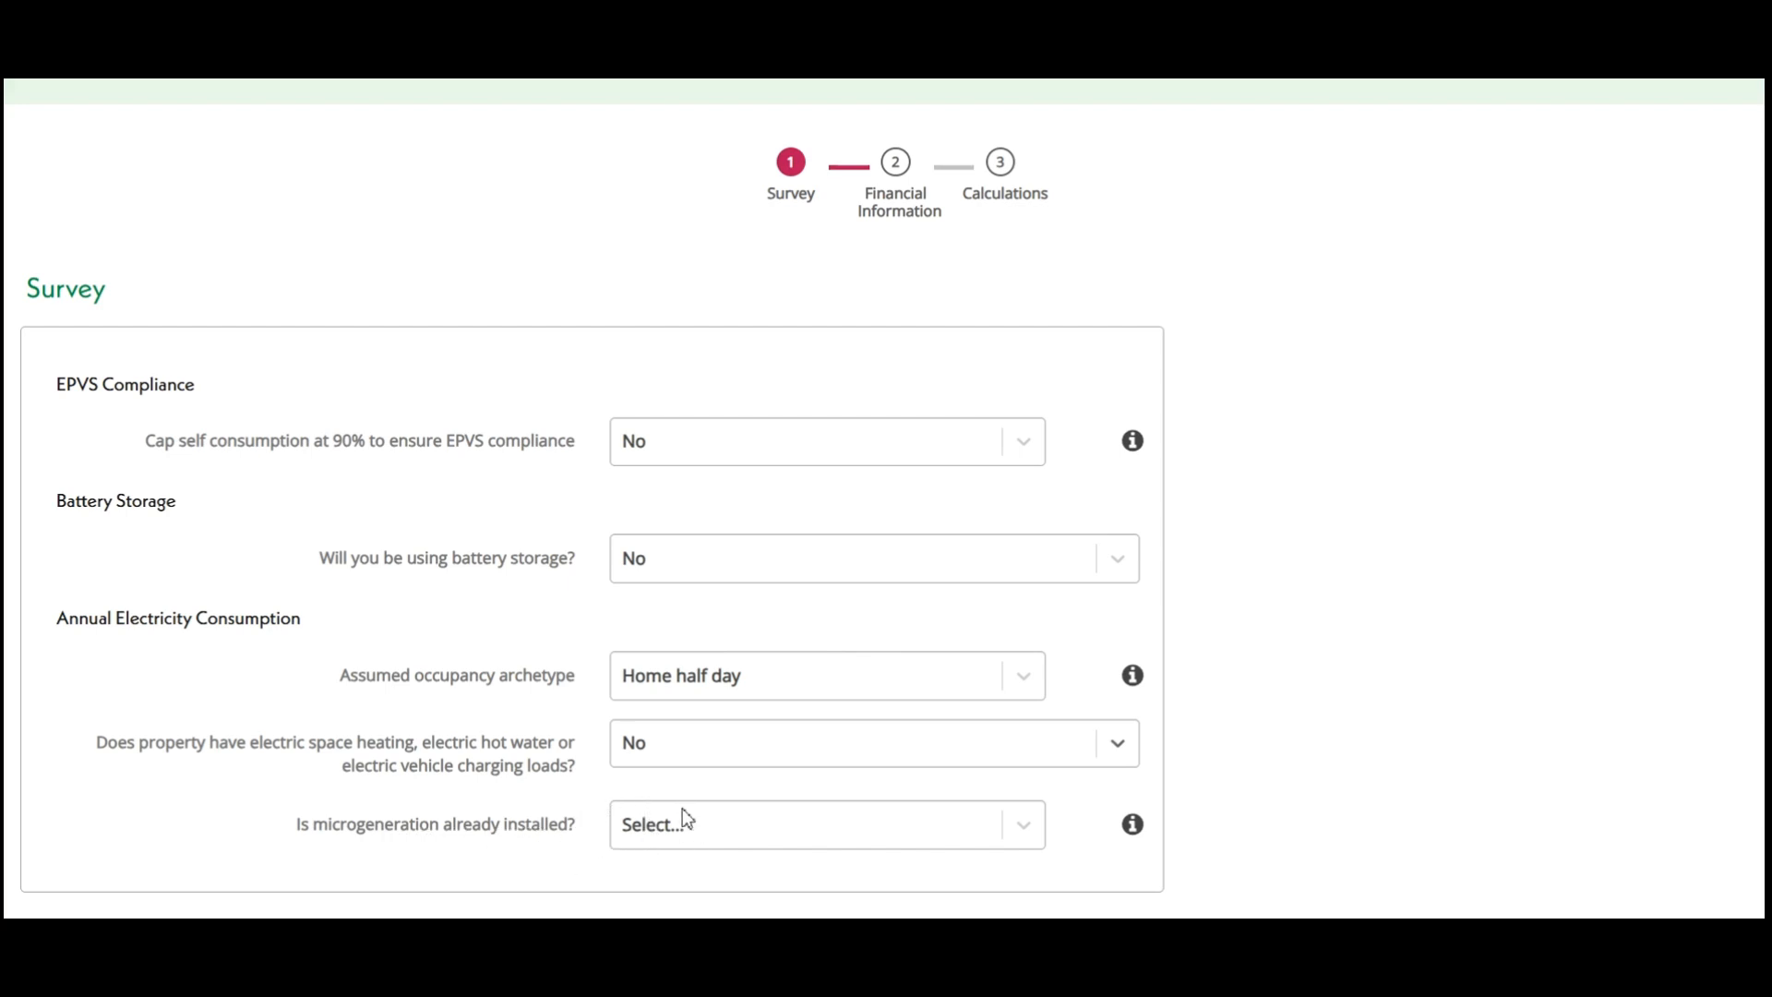
pyautogui.click(750, 825)
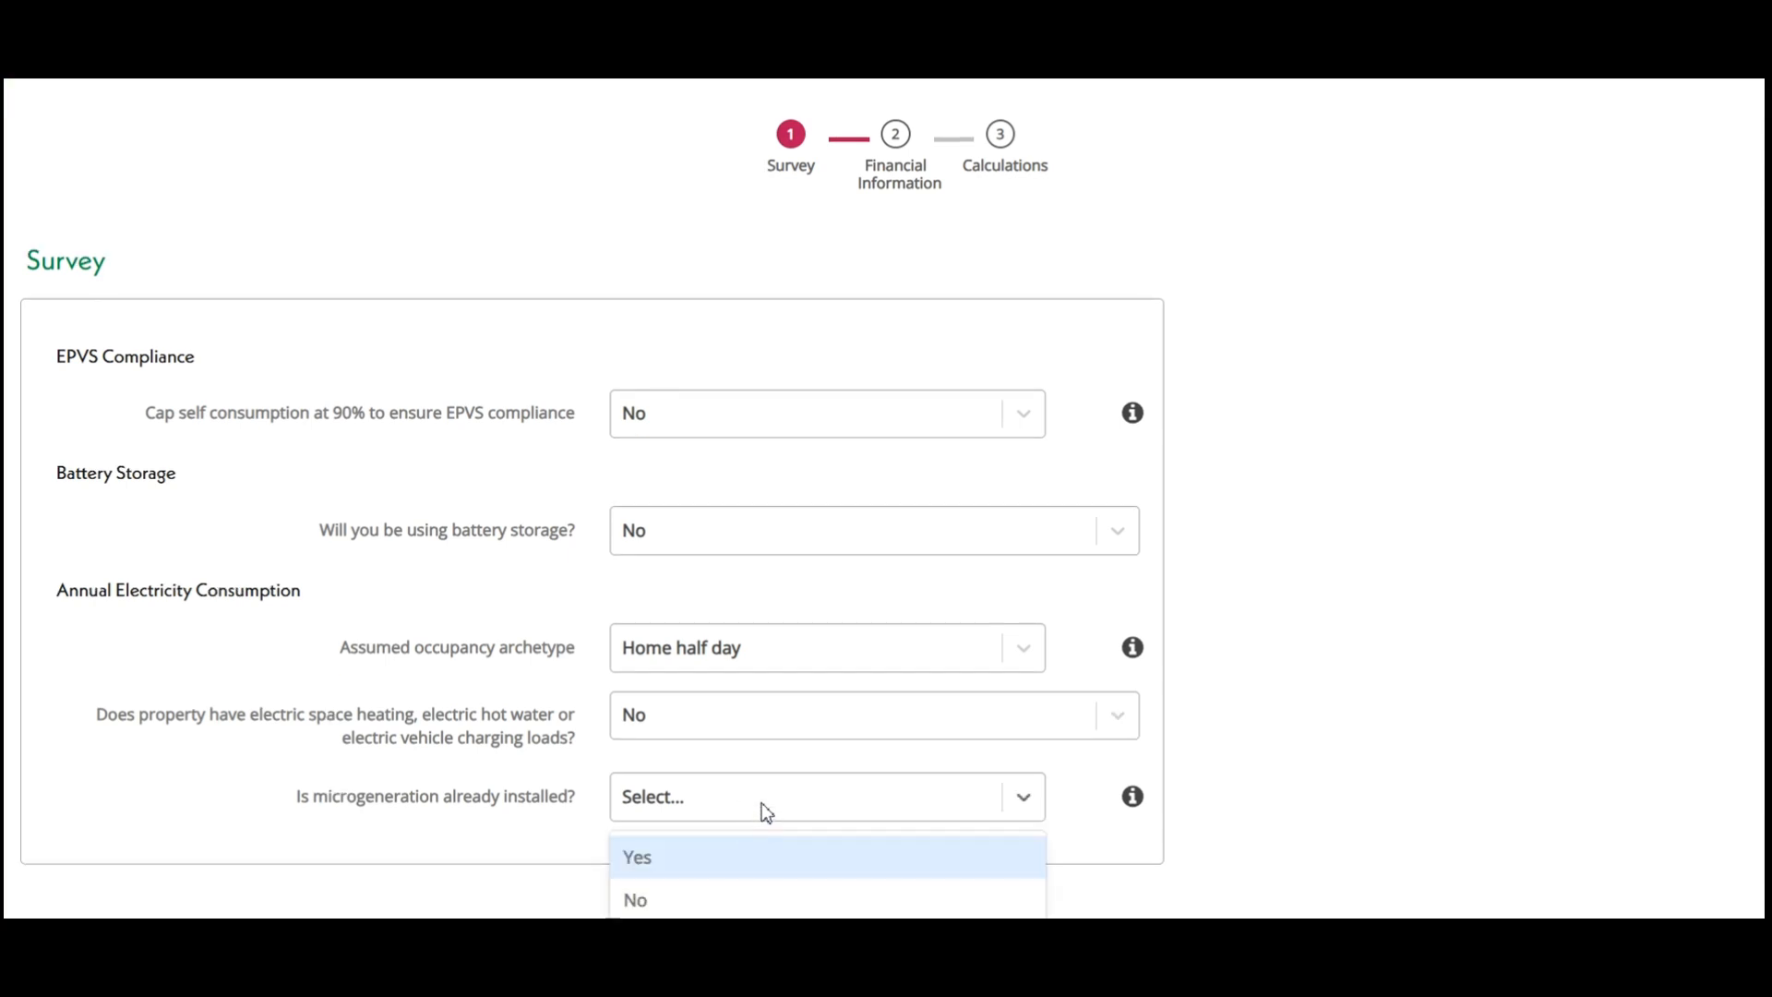
pyautogui.click(693, 898)
pyautogui.scroll(-1, 1292, 780)
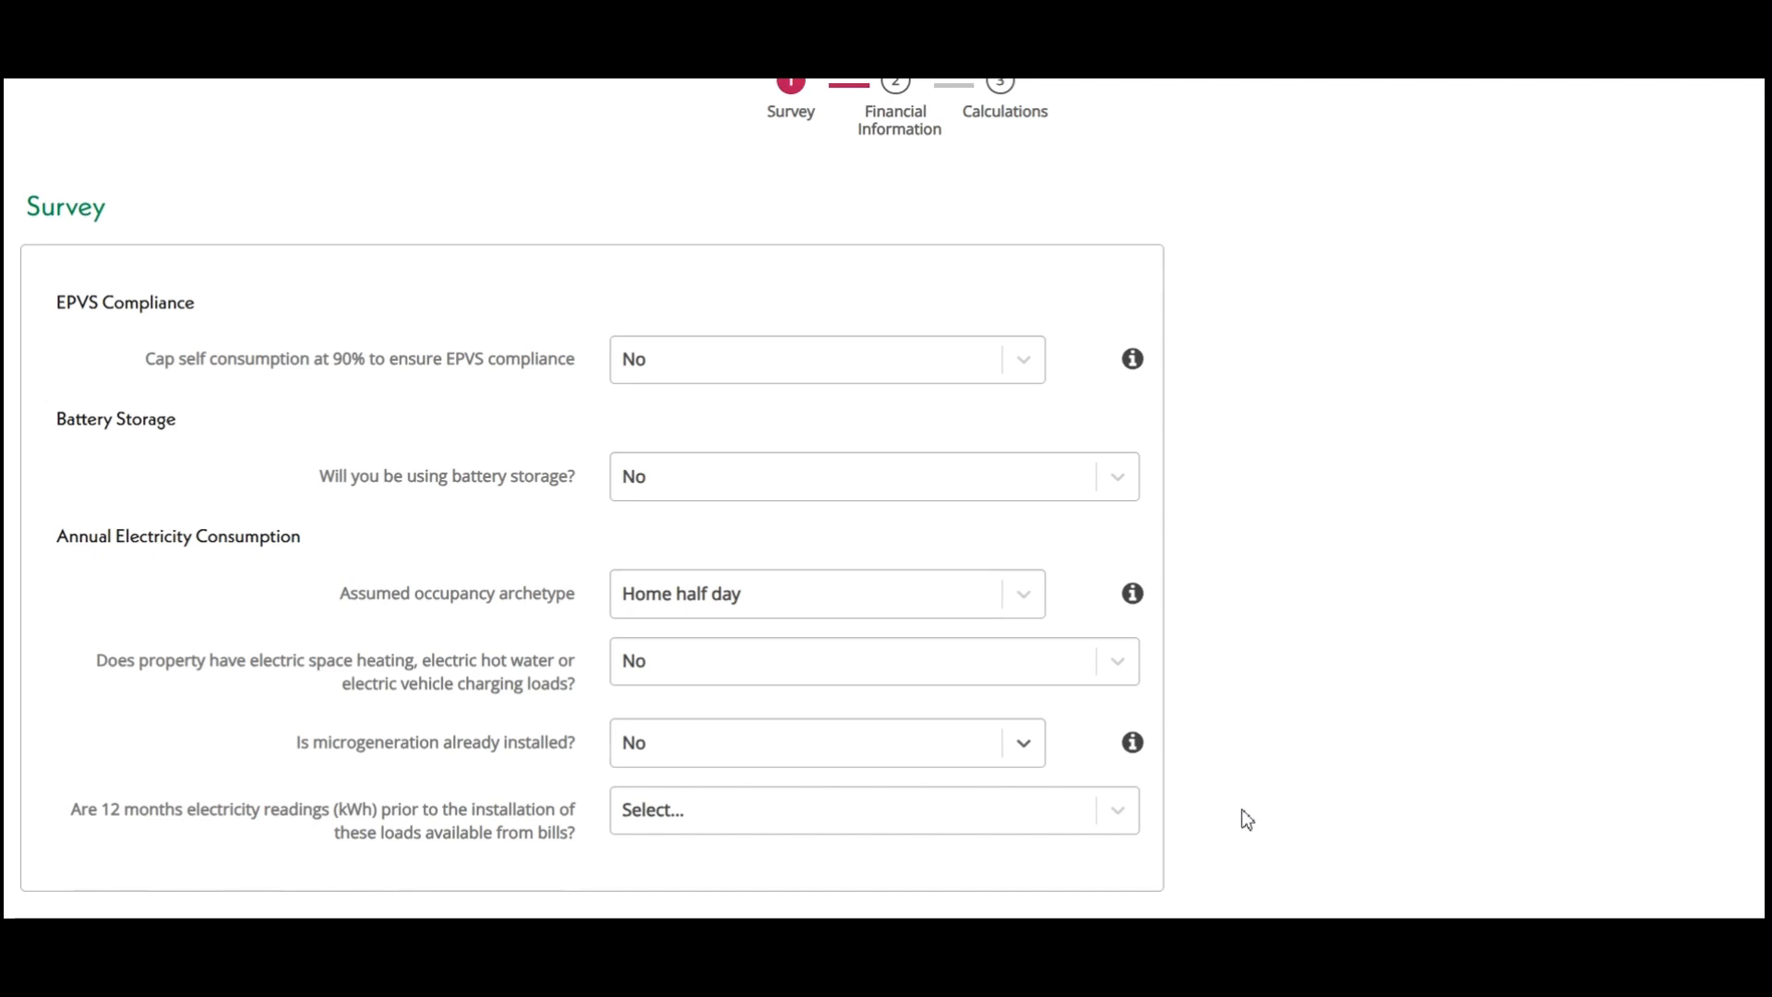
# Confirm that 12 months of electricity readings are available, enter 5000 kWh and save the survey.
pyautogui.click(1128, 818)
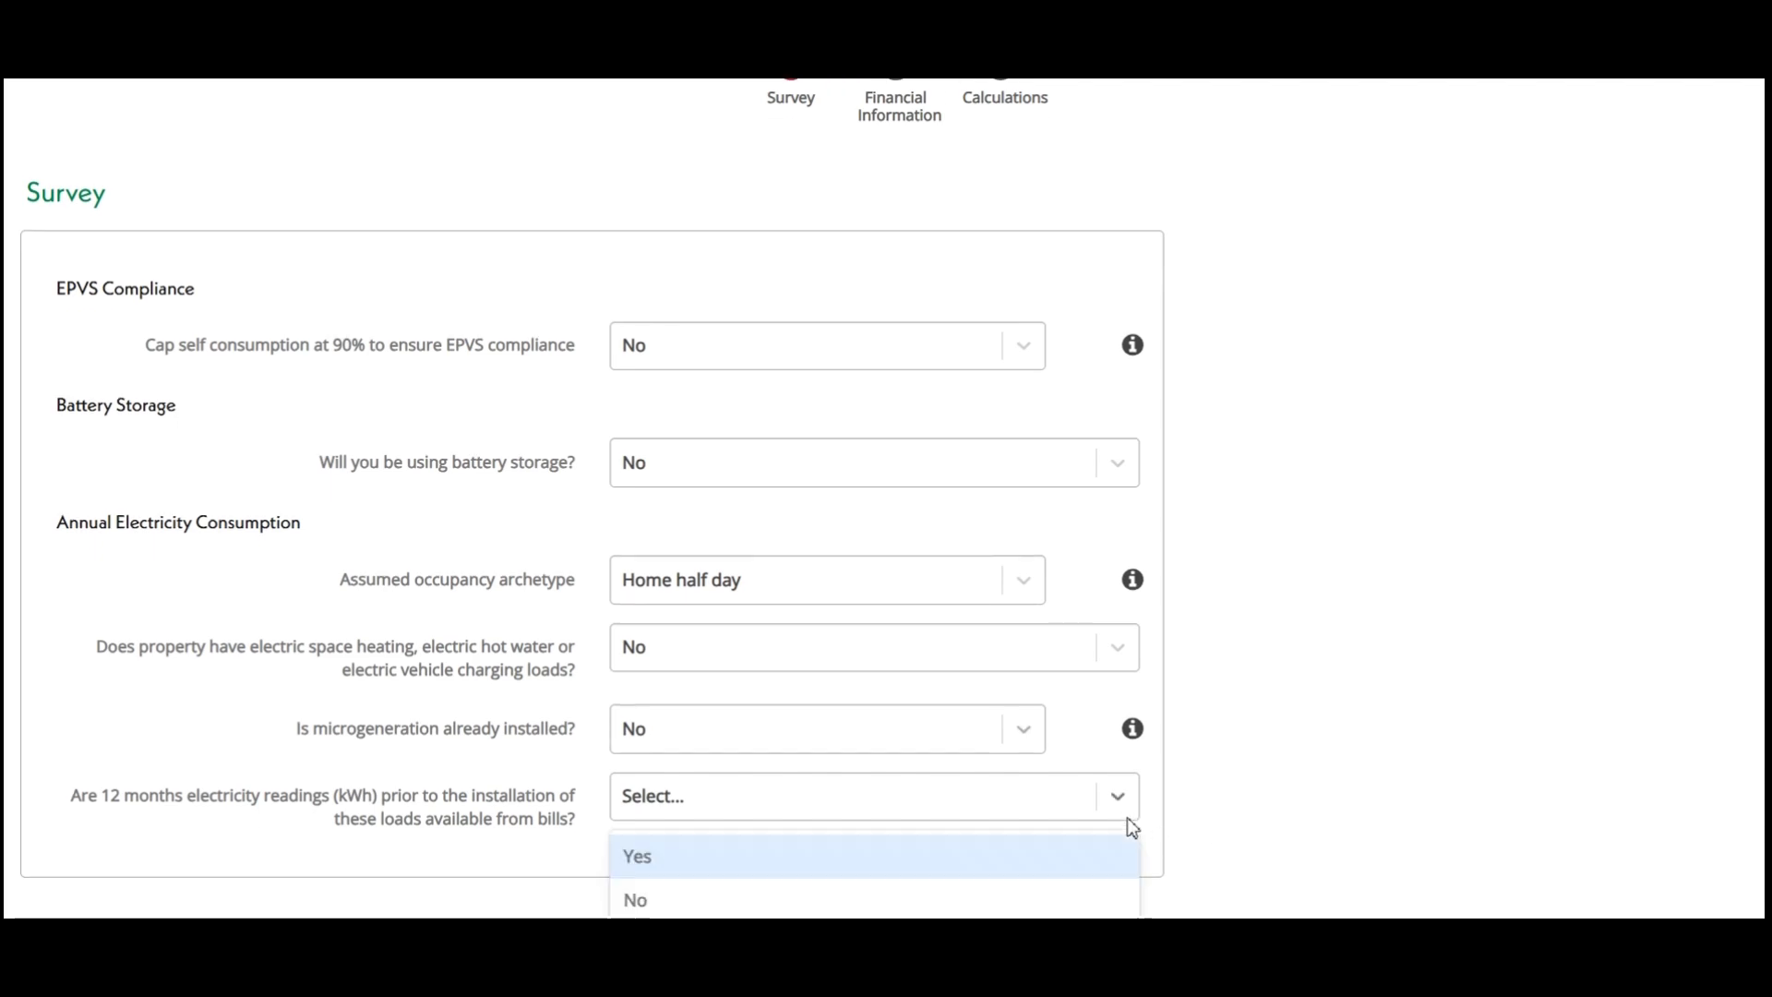
pyautogui.click(1091, 860)
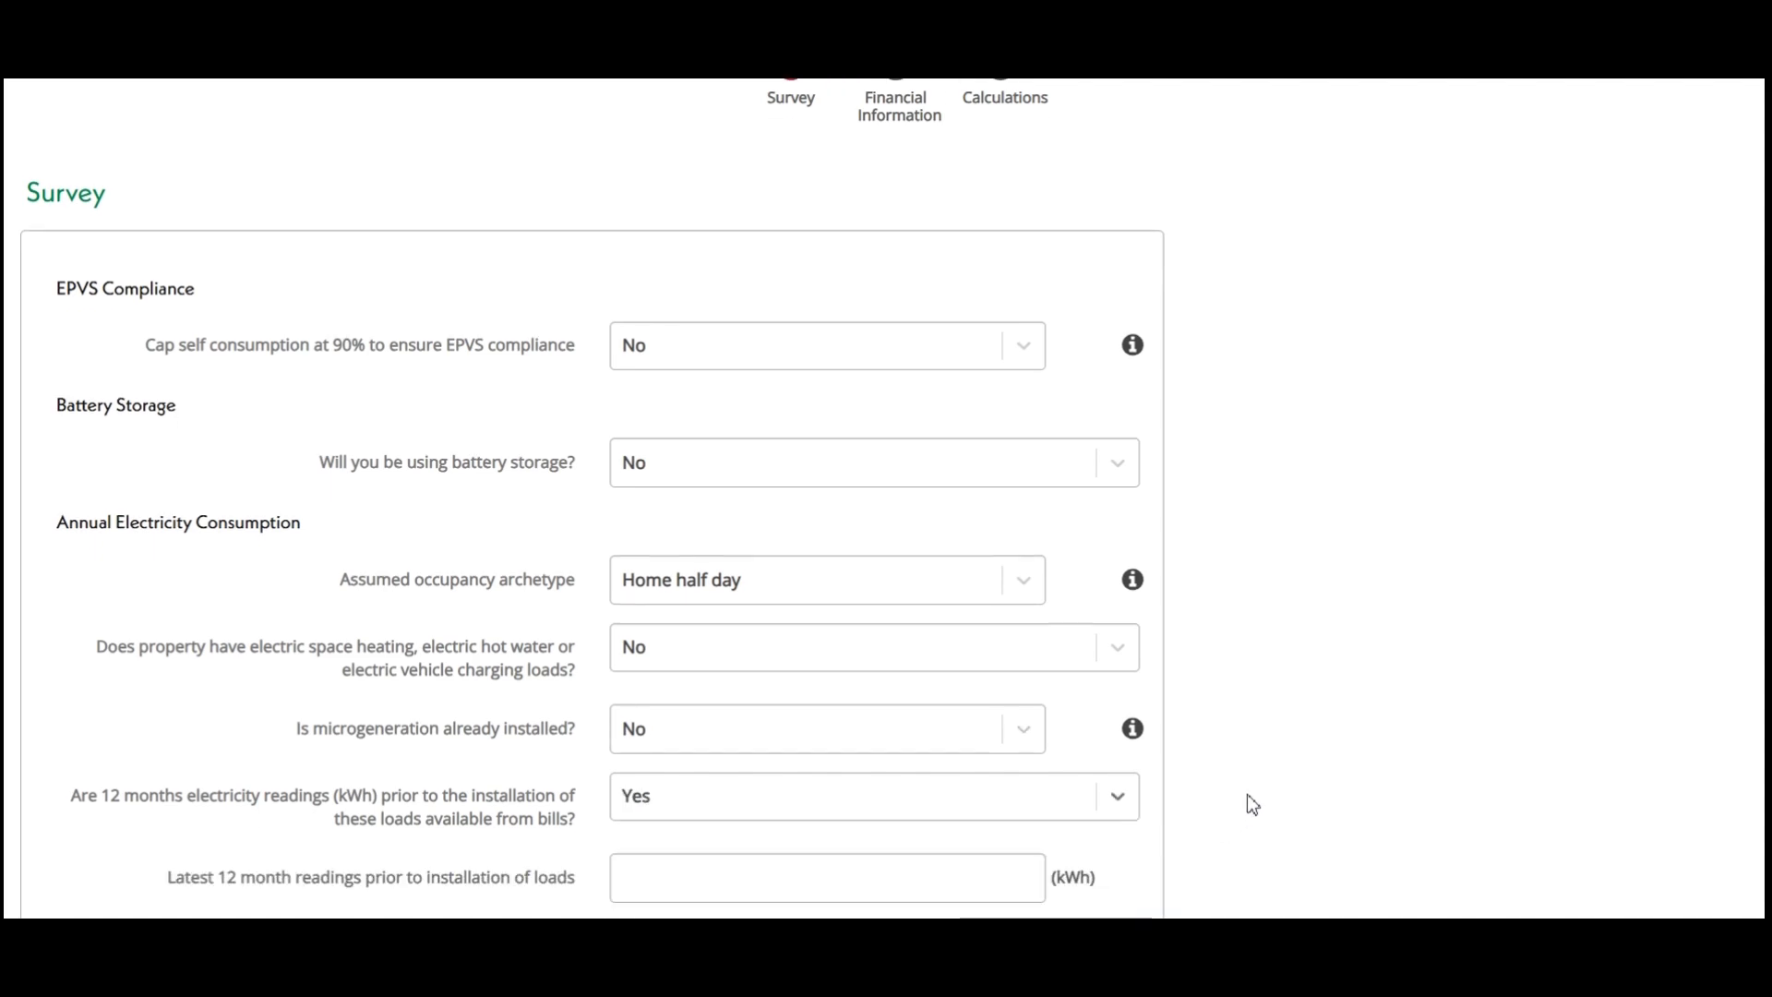
pyautogui.scroll(-1, 1246, 796)
pyautogui.click(795, 844)
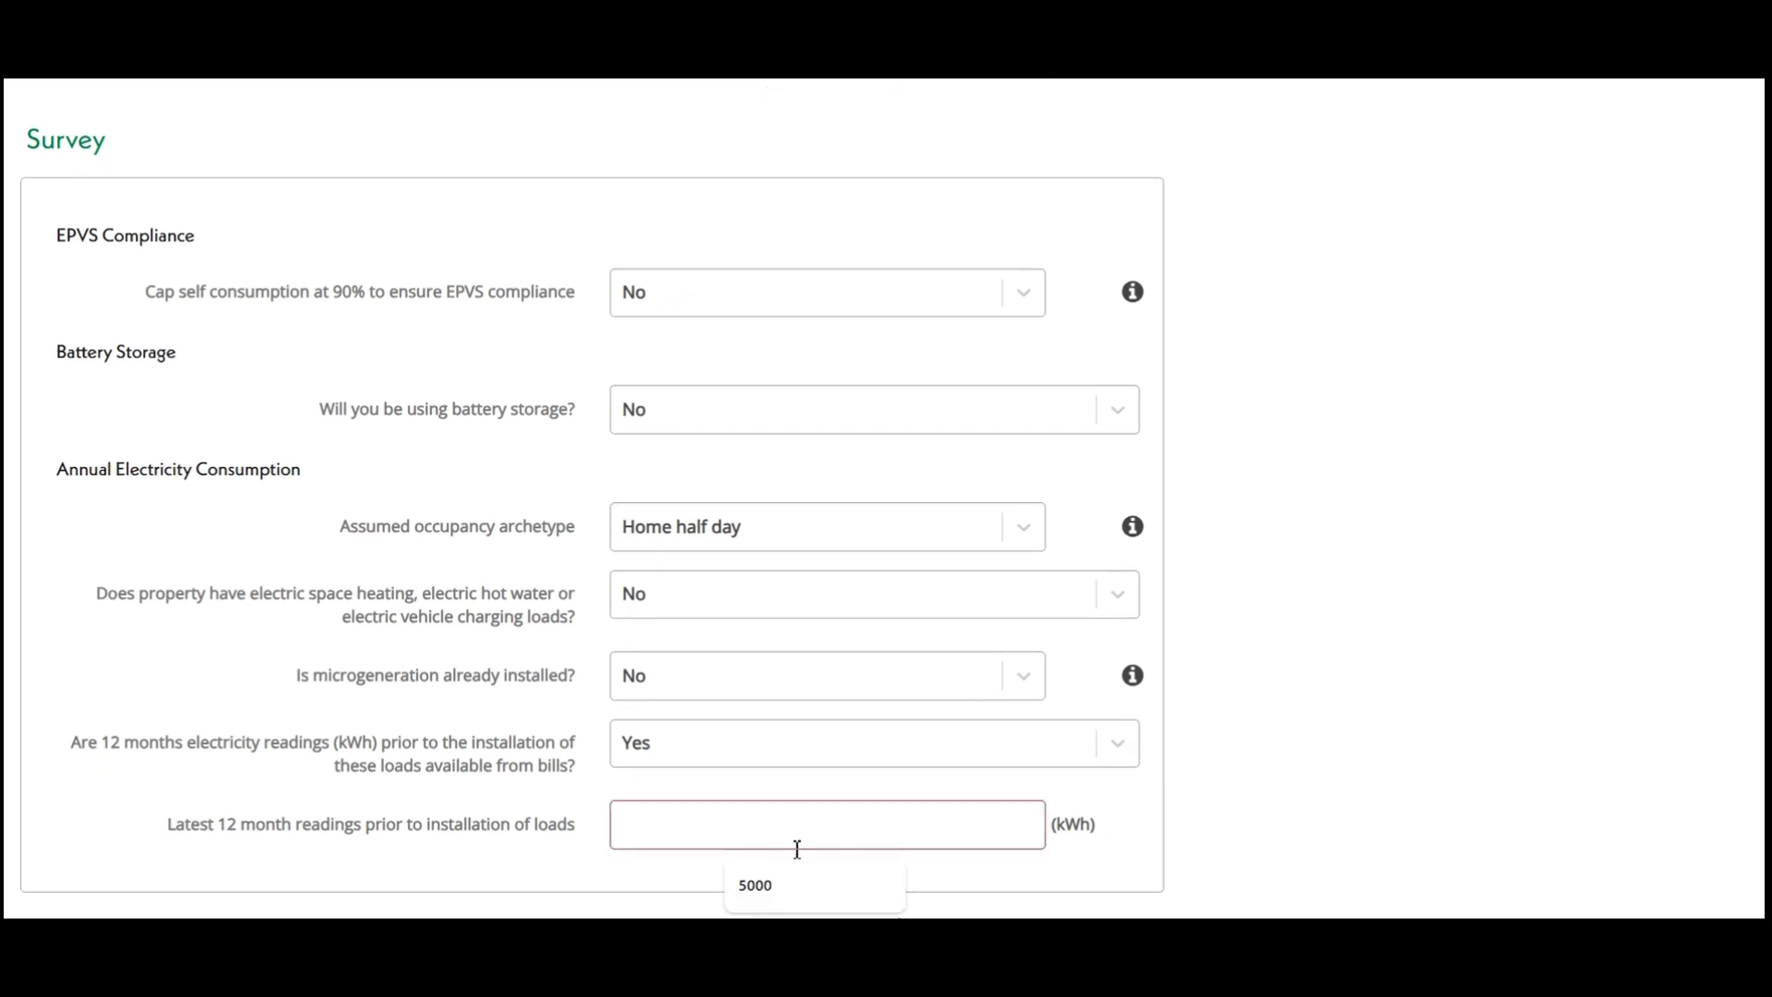
pyautogui.write('5000')
pyautogui.click(1415, 613)
pyautogui.scroll(-1, 1406, 617)
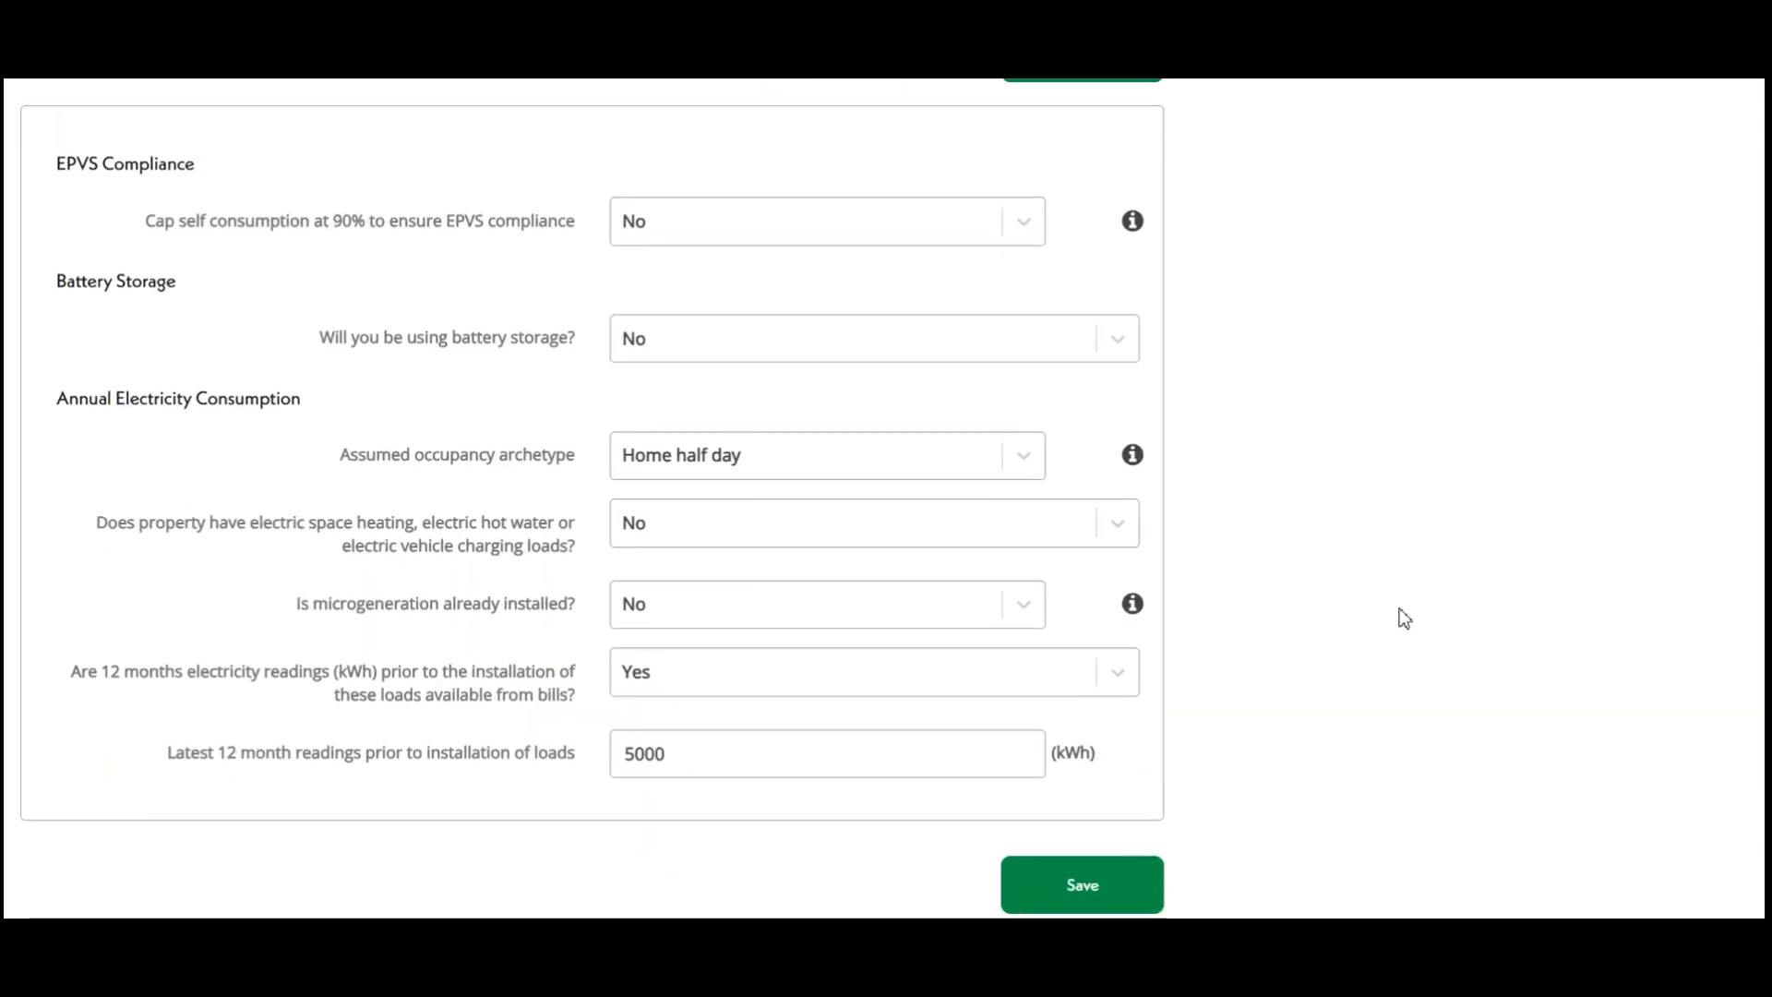
pyautogui.click(1084, 875)
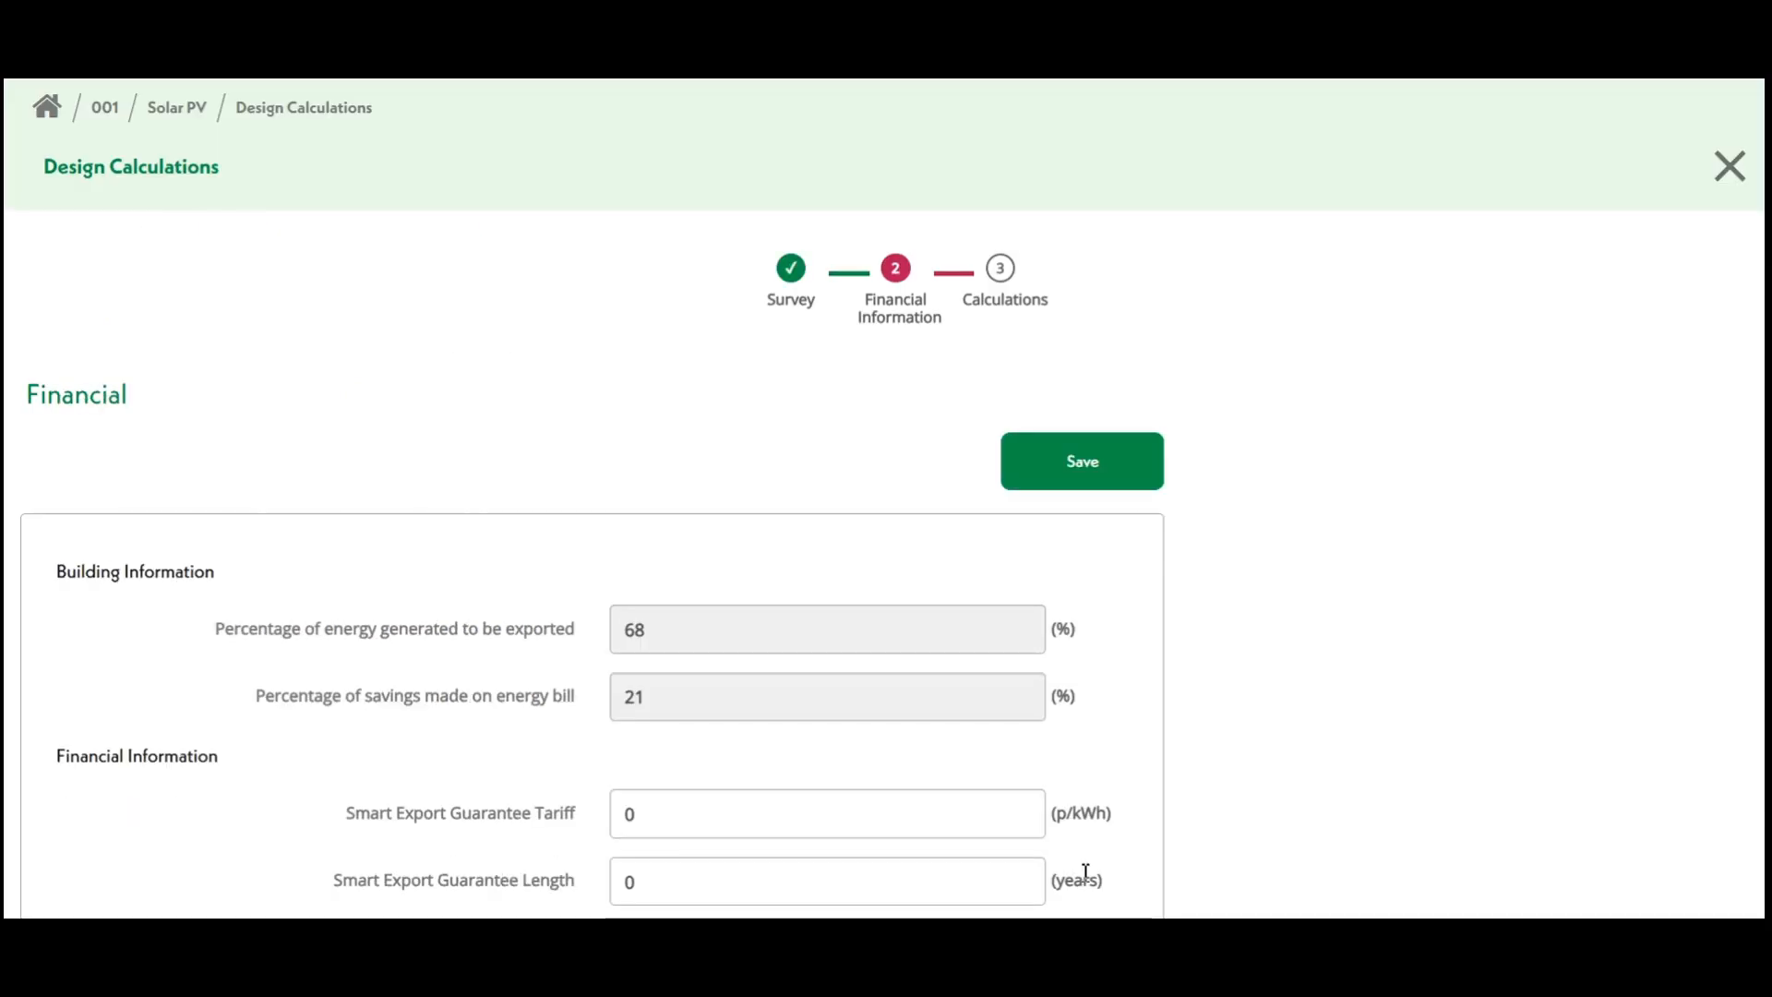
# Set the Smart Export Guarantee tariff to 8 p/kWh and its length to 3 years.
pyautogui.scroll(-3, 1372, 545)
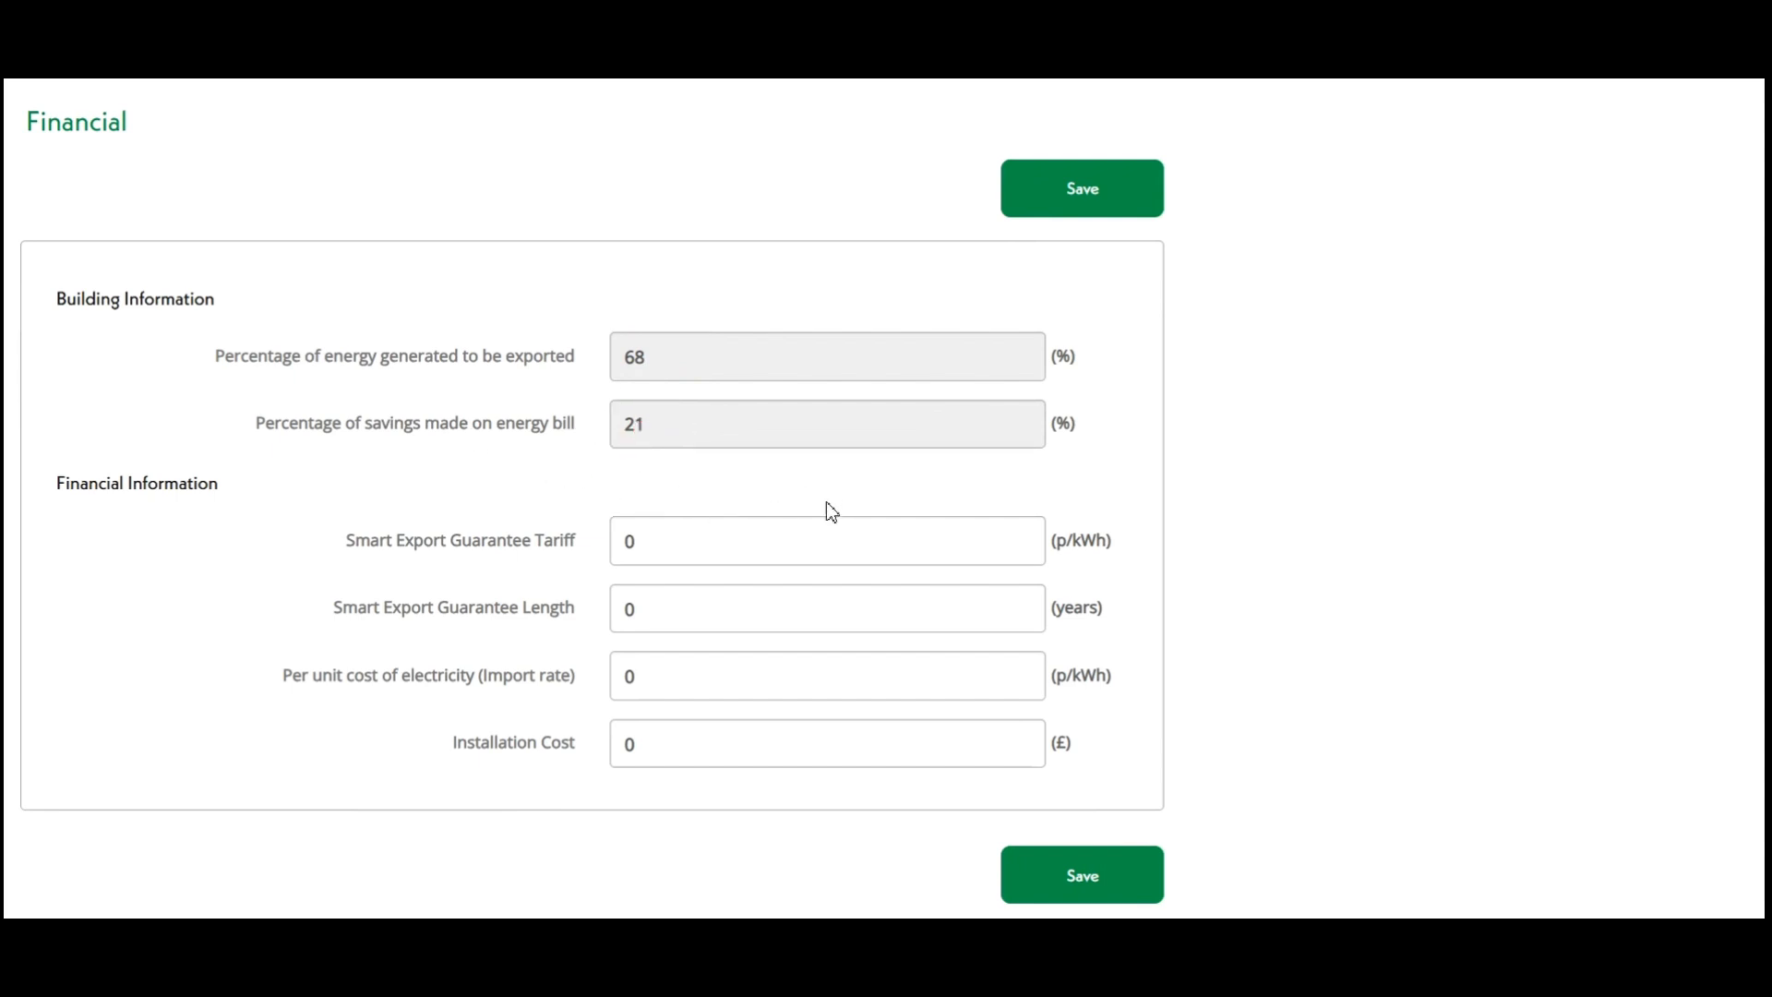
pyautogui.doubleClick(660, 544)
pyautogui.write('8')
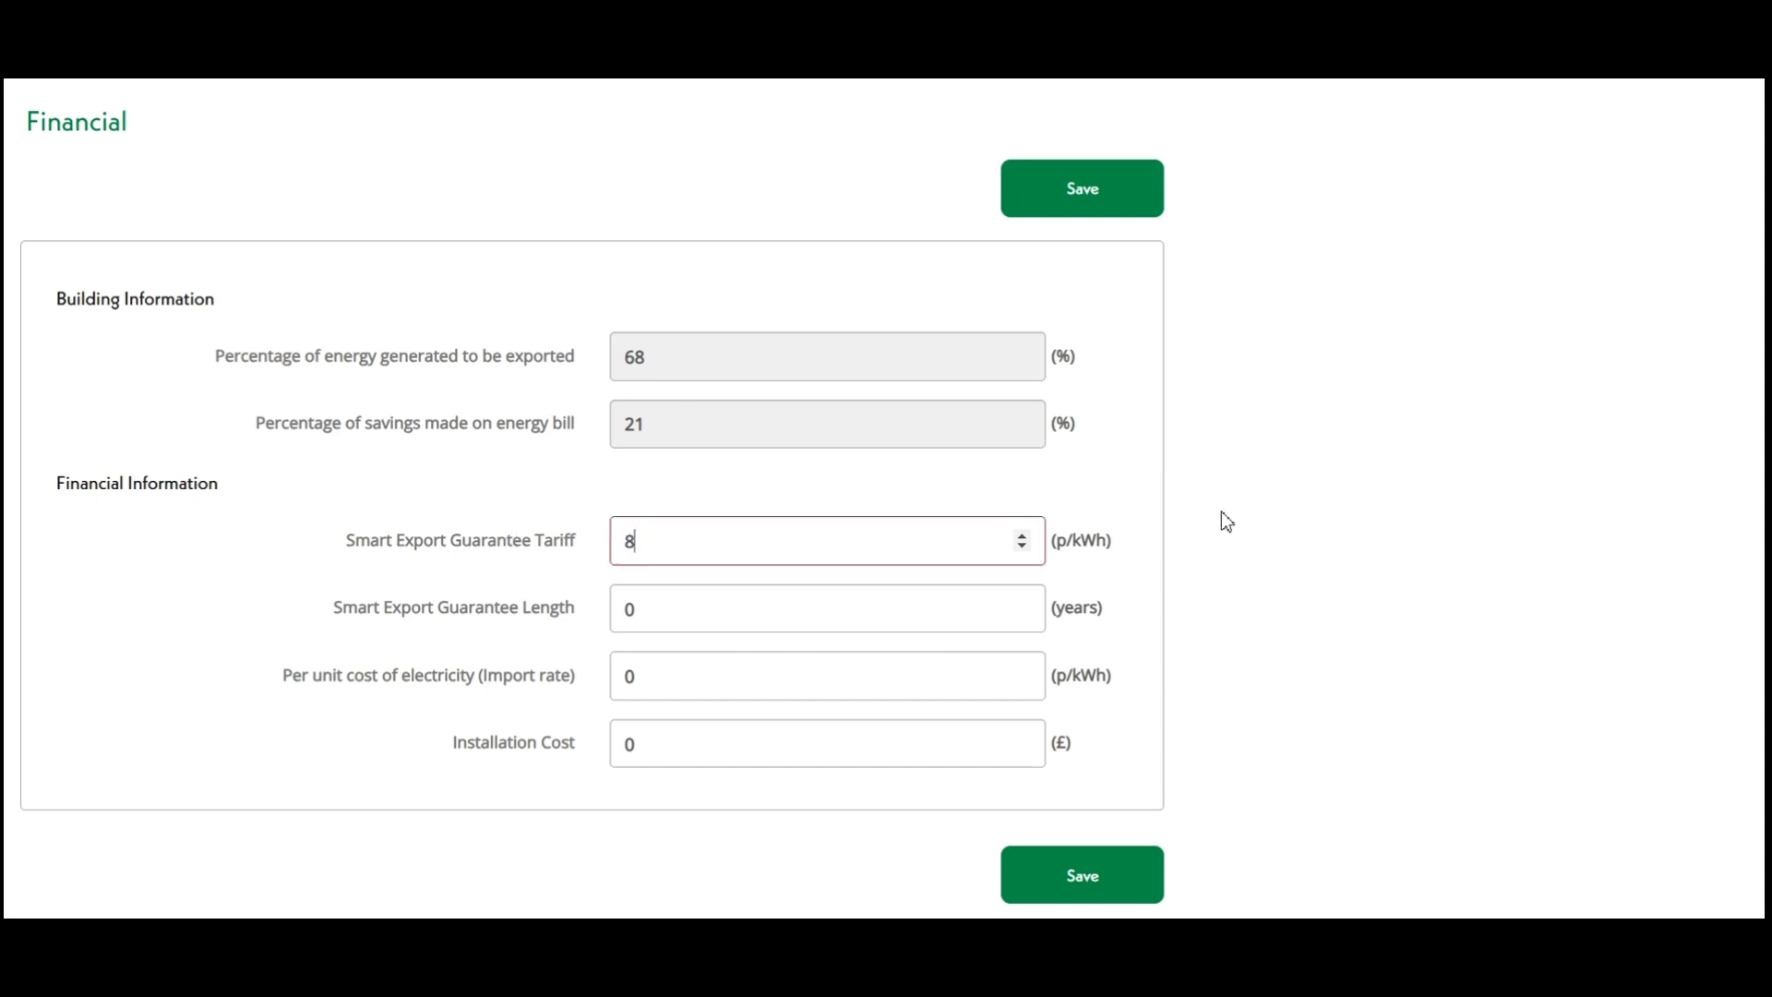
pyautogui.click(661, 615)
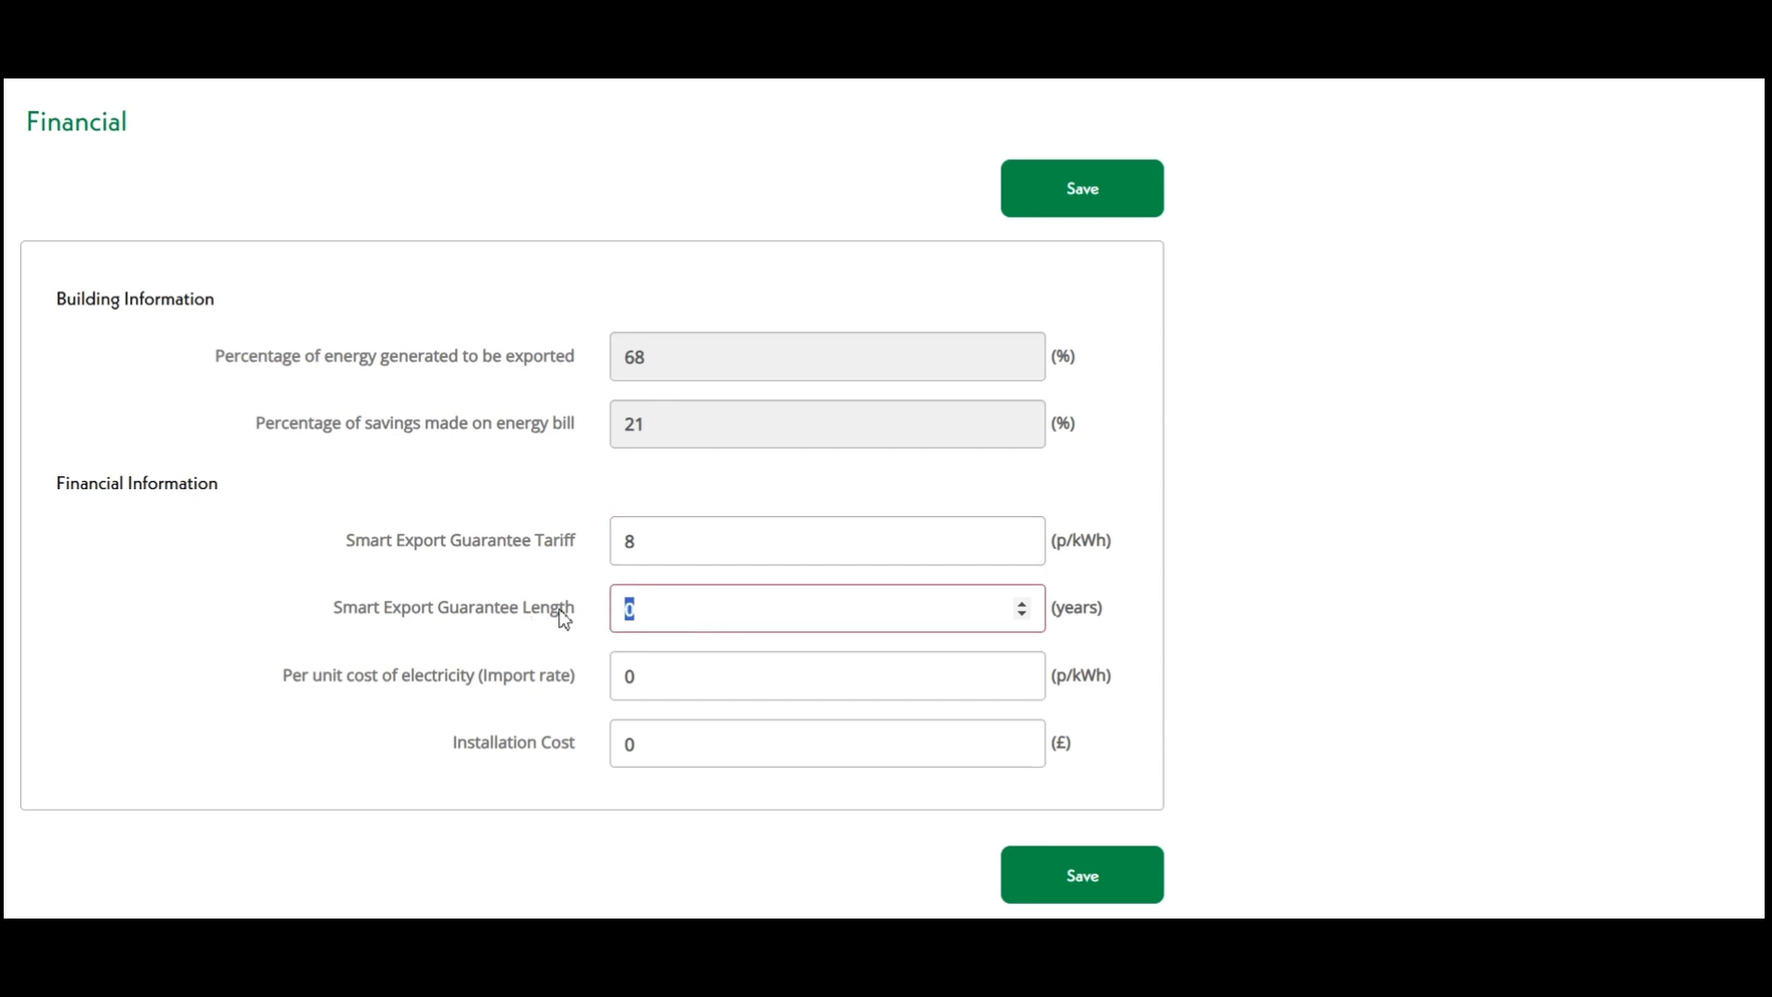
pyautogui.press('BackSpace')
pyautogui.write('3')
# Set the electricity import rate to 24 p/kWh and the installation cost to £6000, and save the financial information.
pyautogui.doubleClick(644, 678)
pyautogui.write('24')
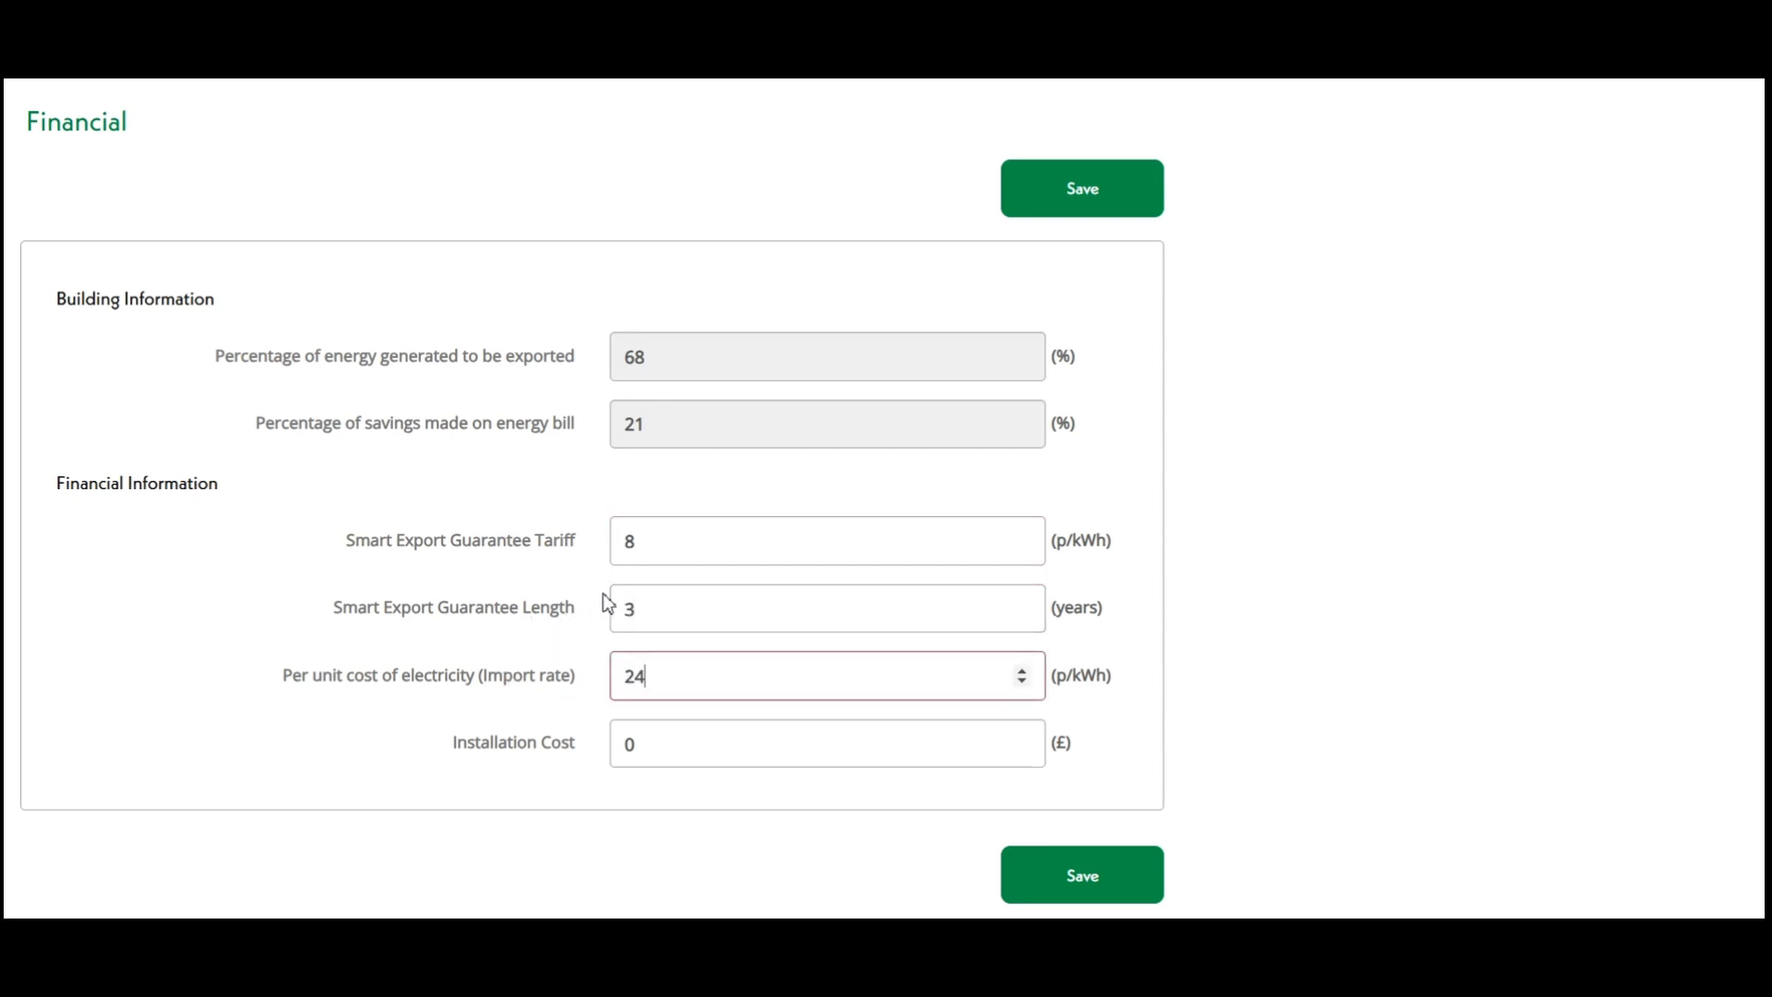
pyautogui.doubleClick(652, 744)
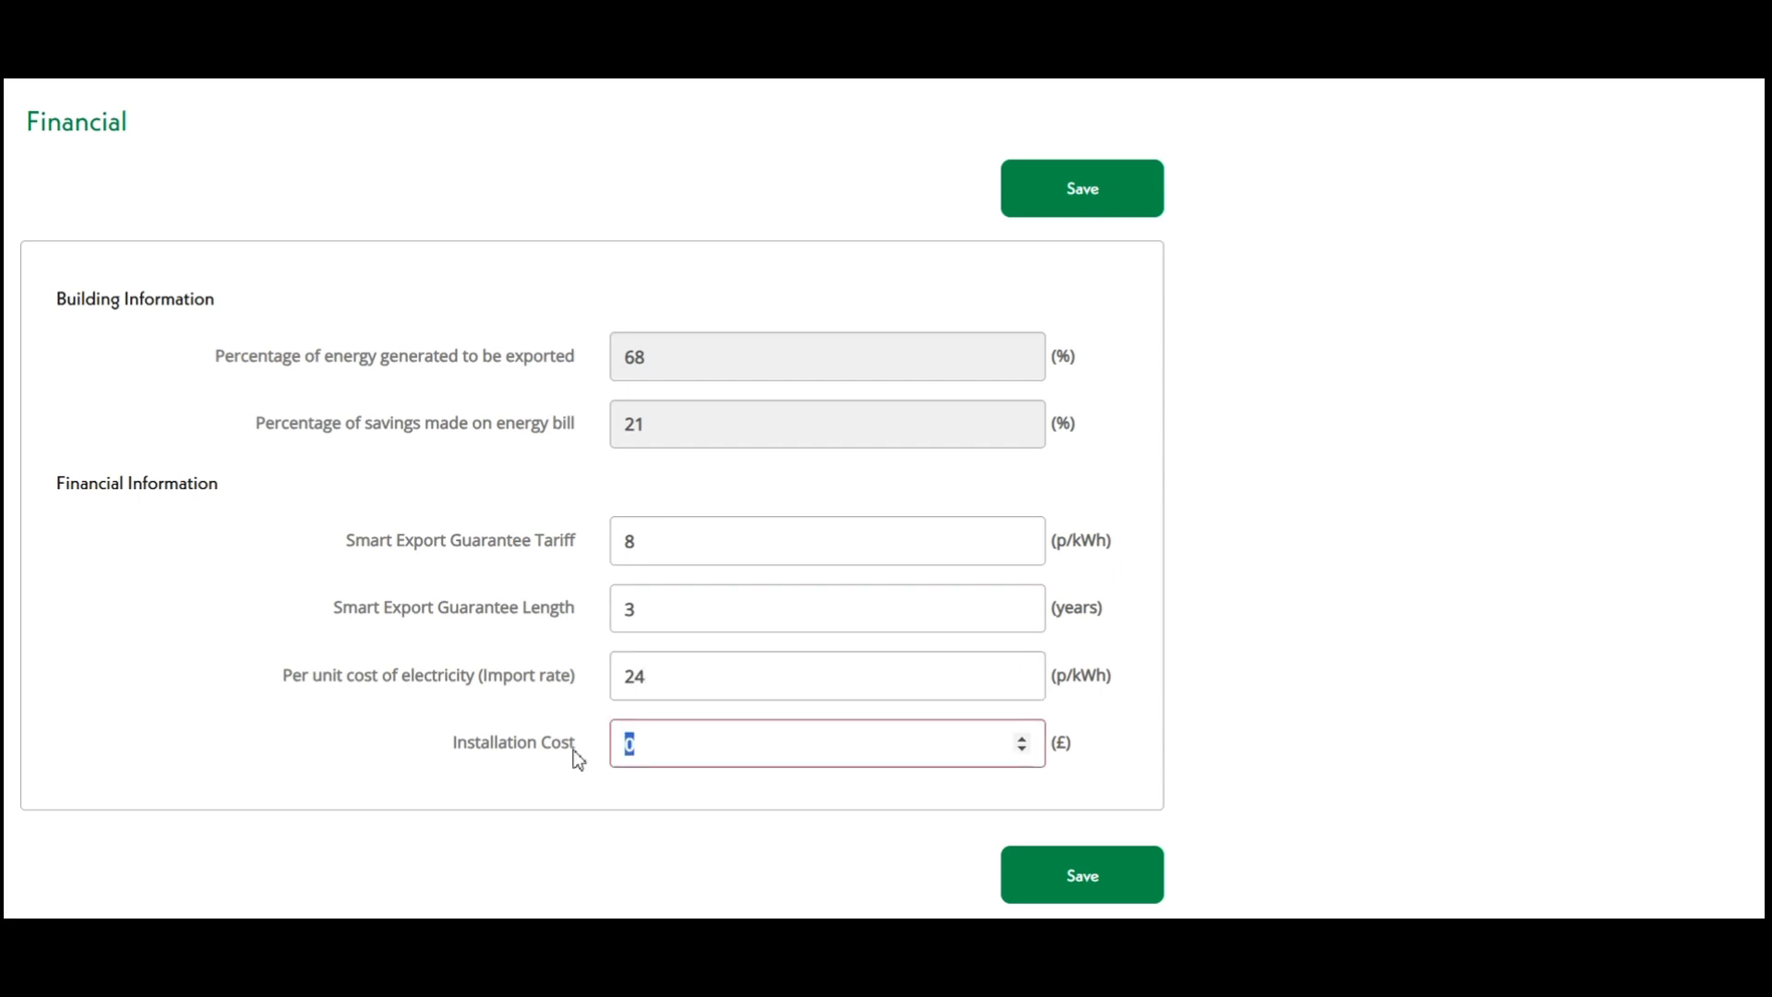
pyautogui.write('6000')
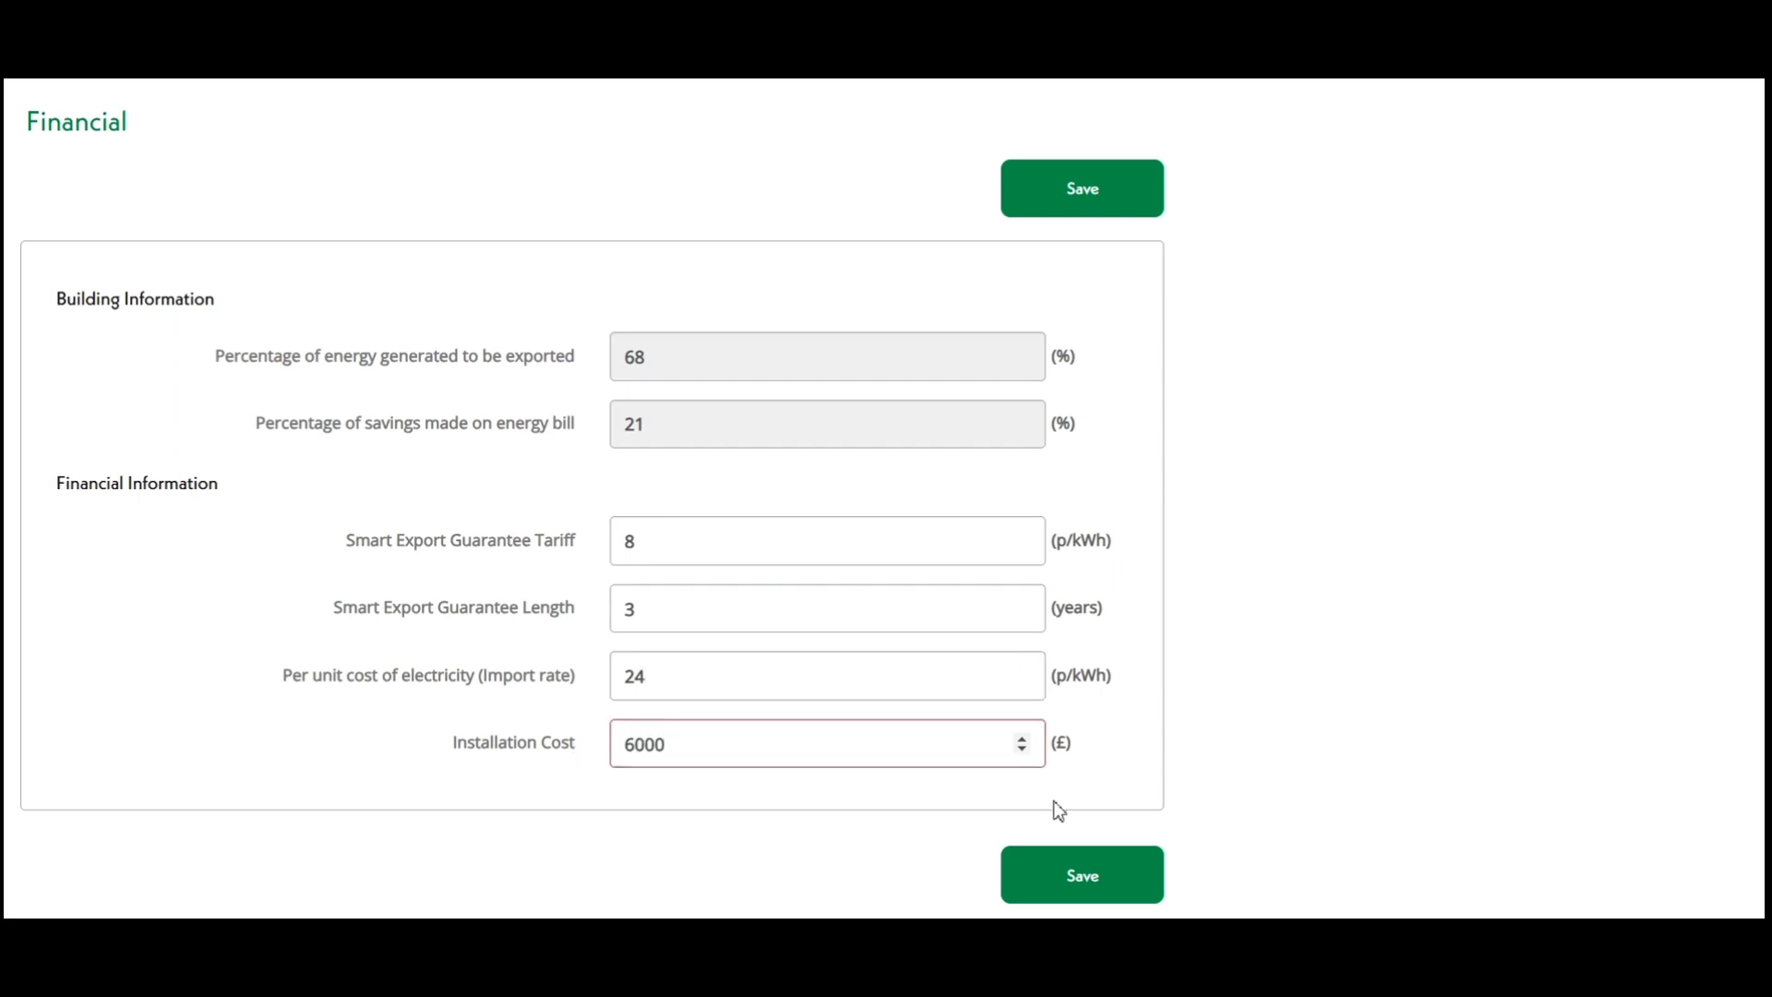
pyautogui.click(1101, 892)
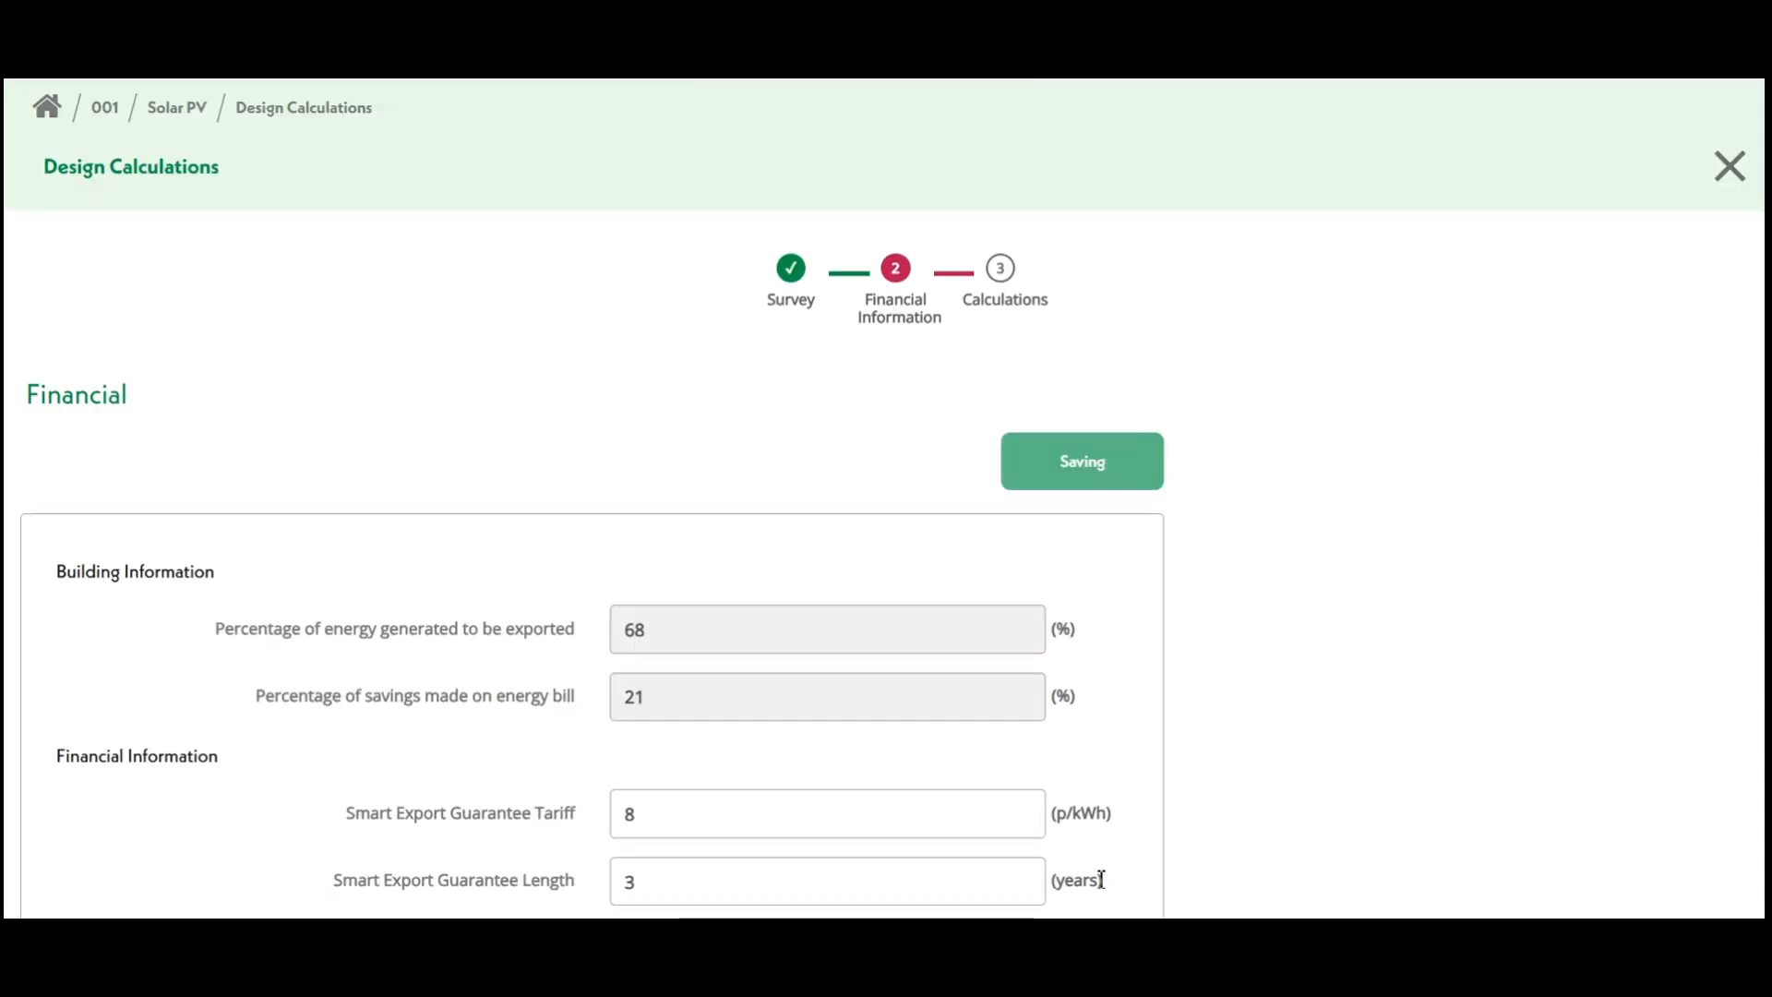
# Review the Design Calculations report, from installation data and self-consumption through financial benefits, payback period and disclaimer.
pyautogui.scroll(-3, 1357, 640)
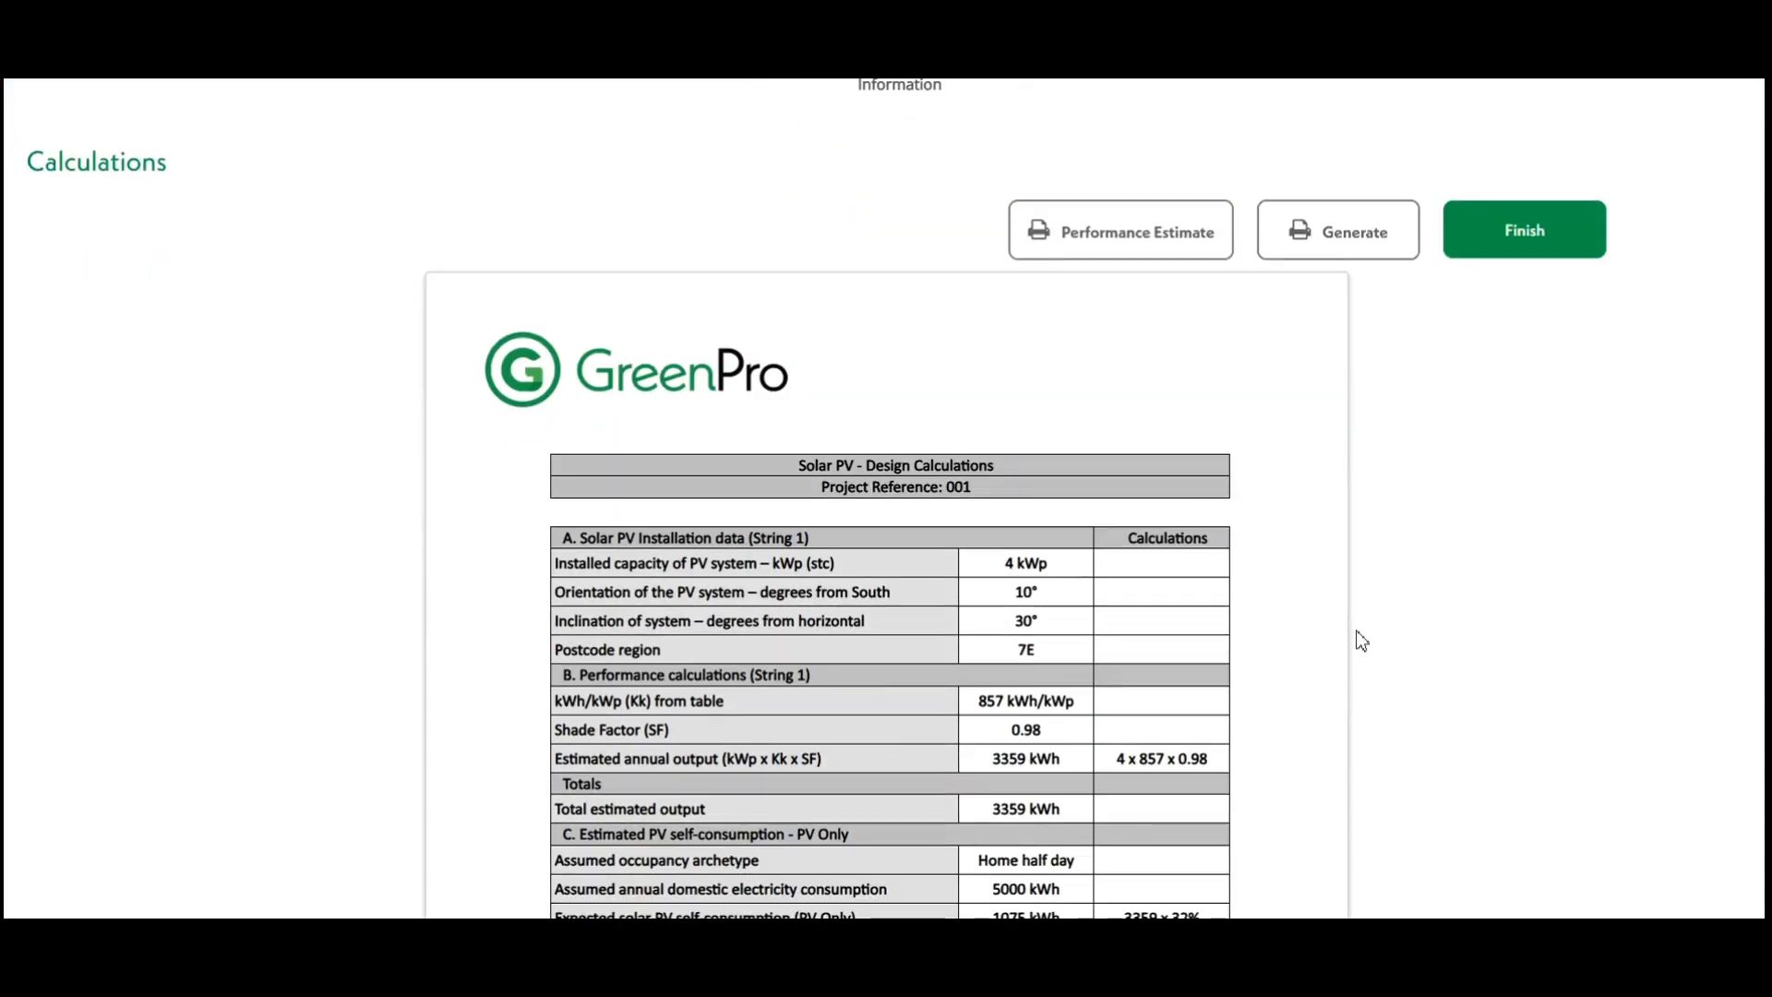
pyautogui.scroll(-3, 1385, 572)
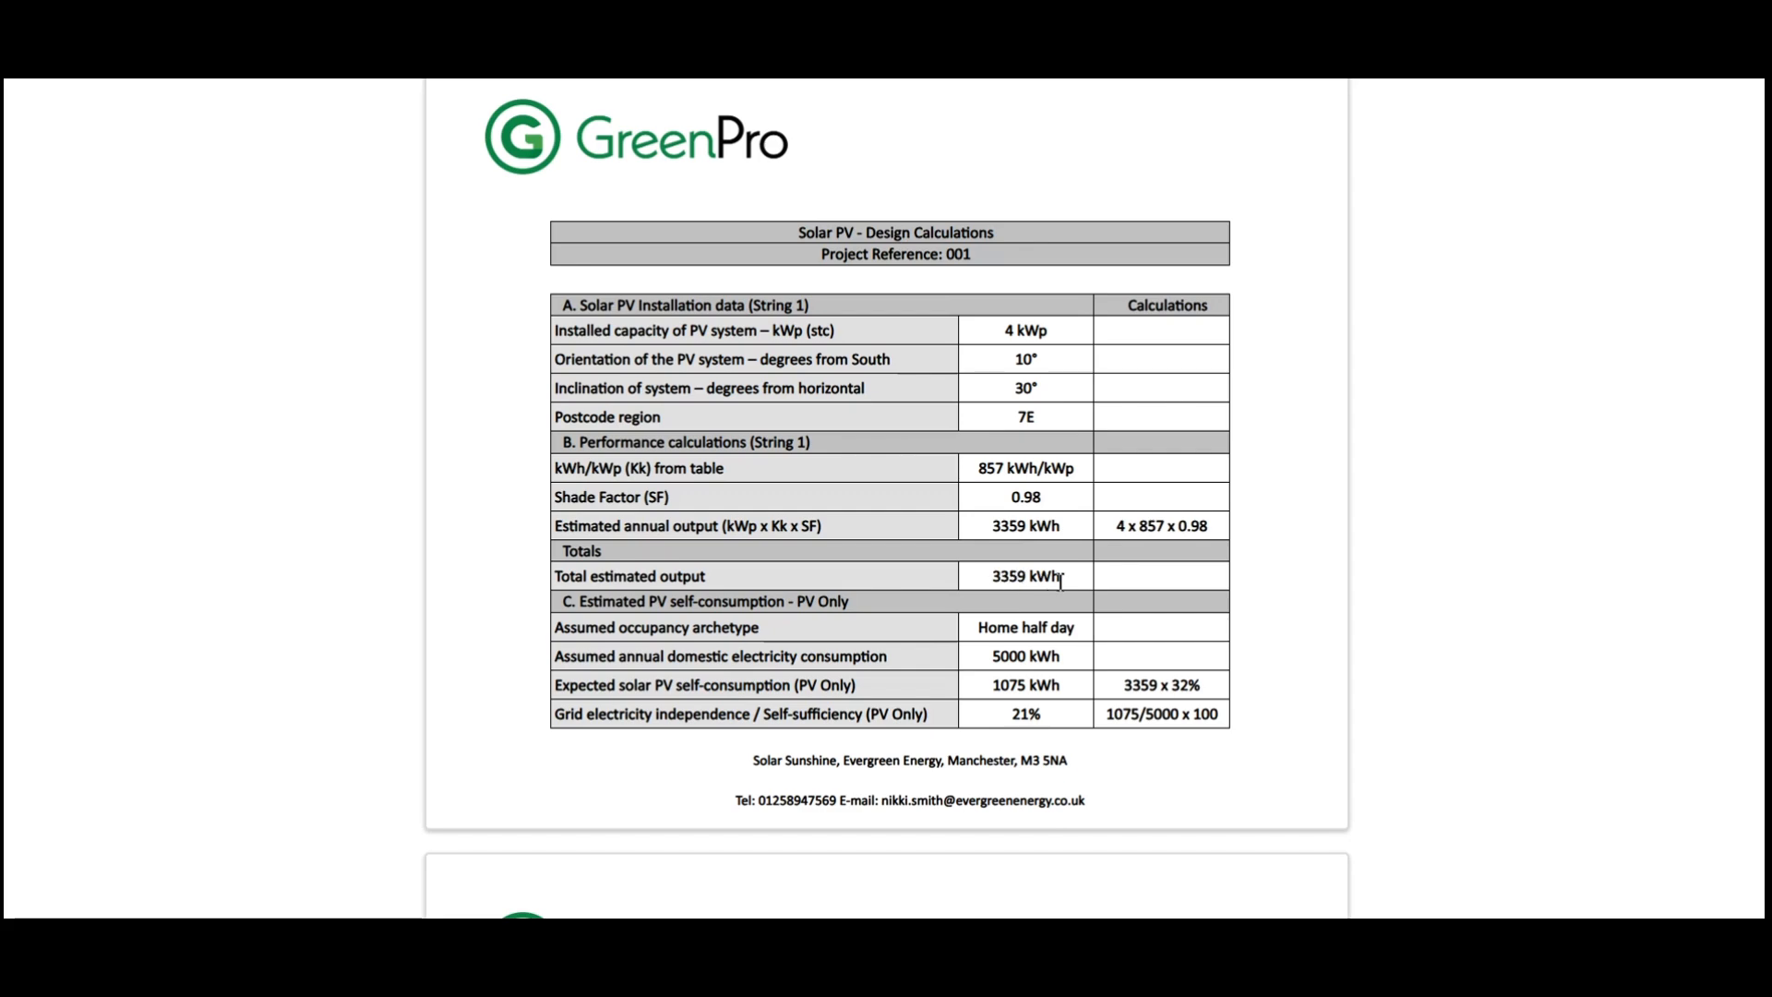
pyautogui.scroll(-5, 1351, 564)
pyautogui.scroll(-3, 1355, 572)
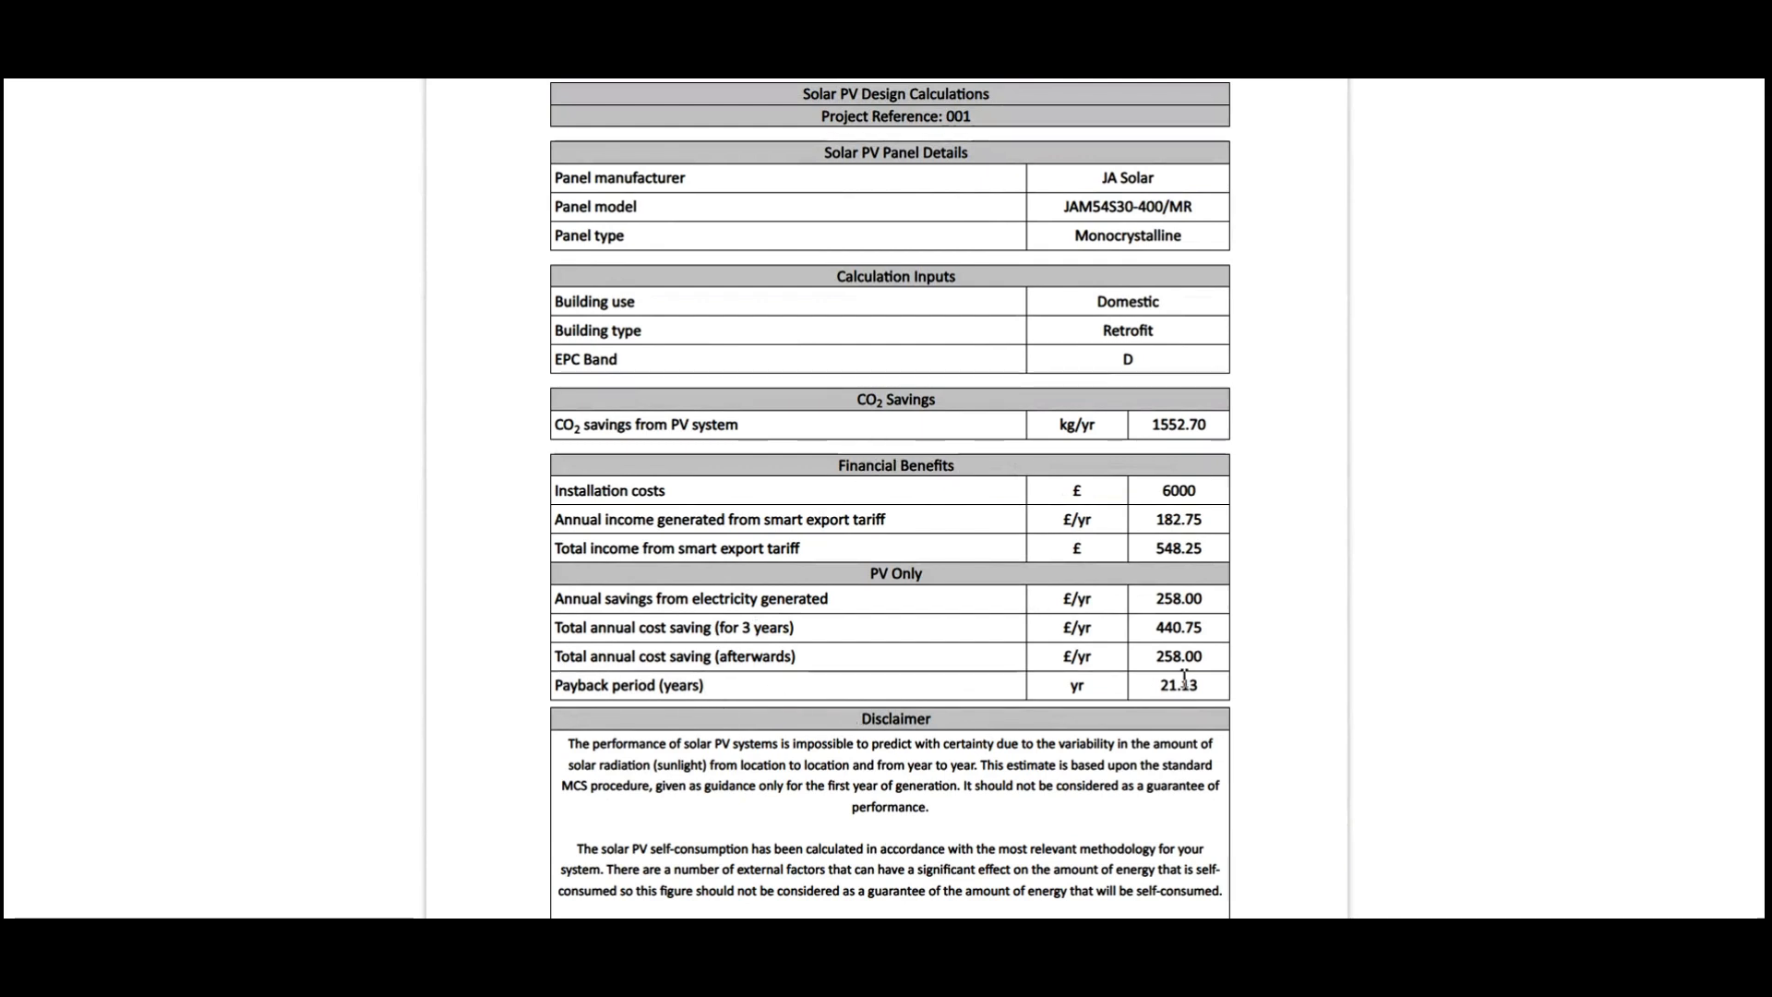
pyautogui.scroll(-2, 1305, 653)
pyautogui.scroll(15, 1294, 650)
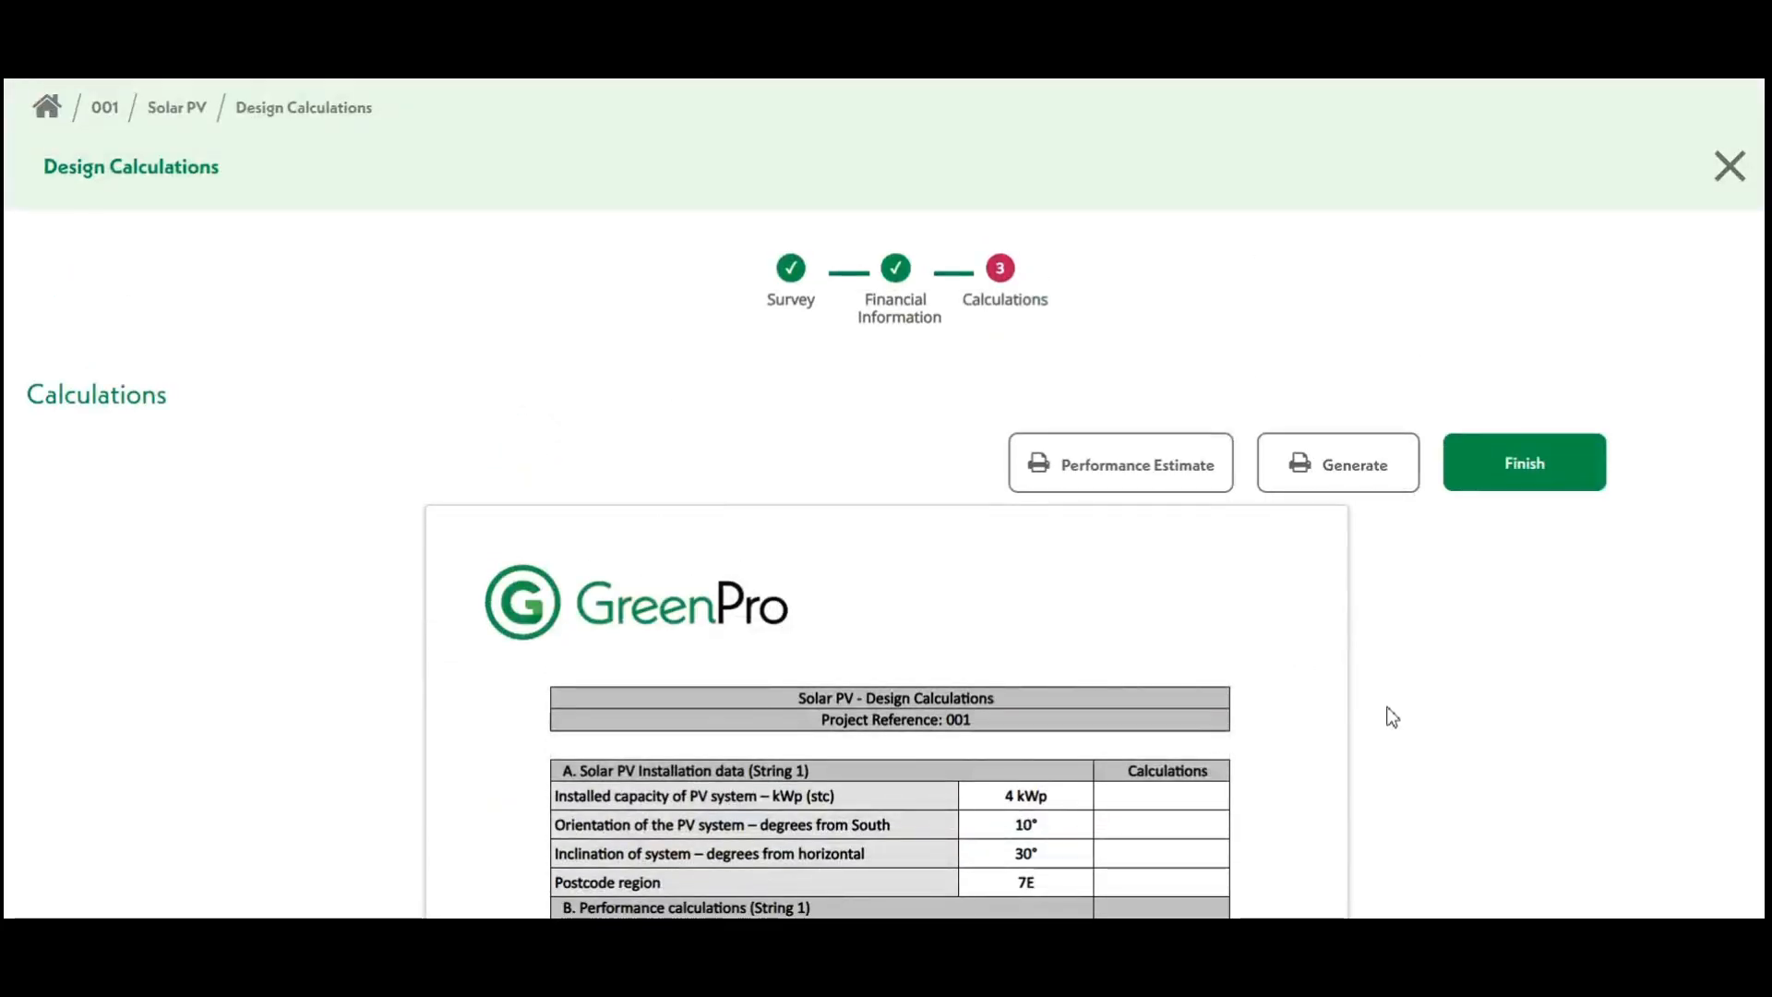
# Generate and open the Performance Estimate PDF, and review its performance calculations, annual benefits and payback period.
pyautogui.click(1127, 469)
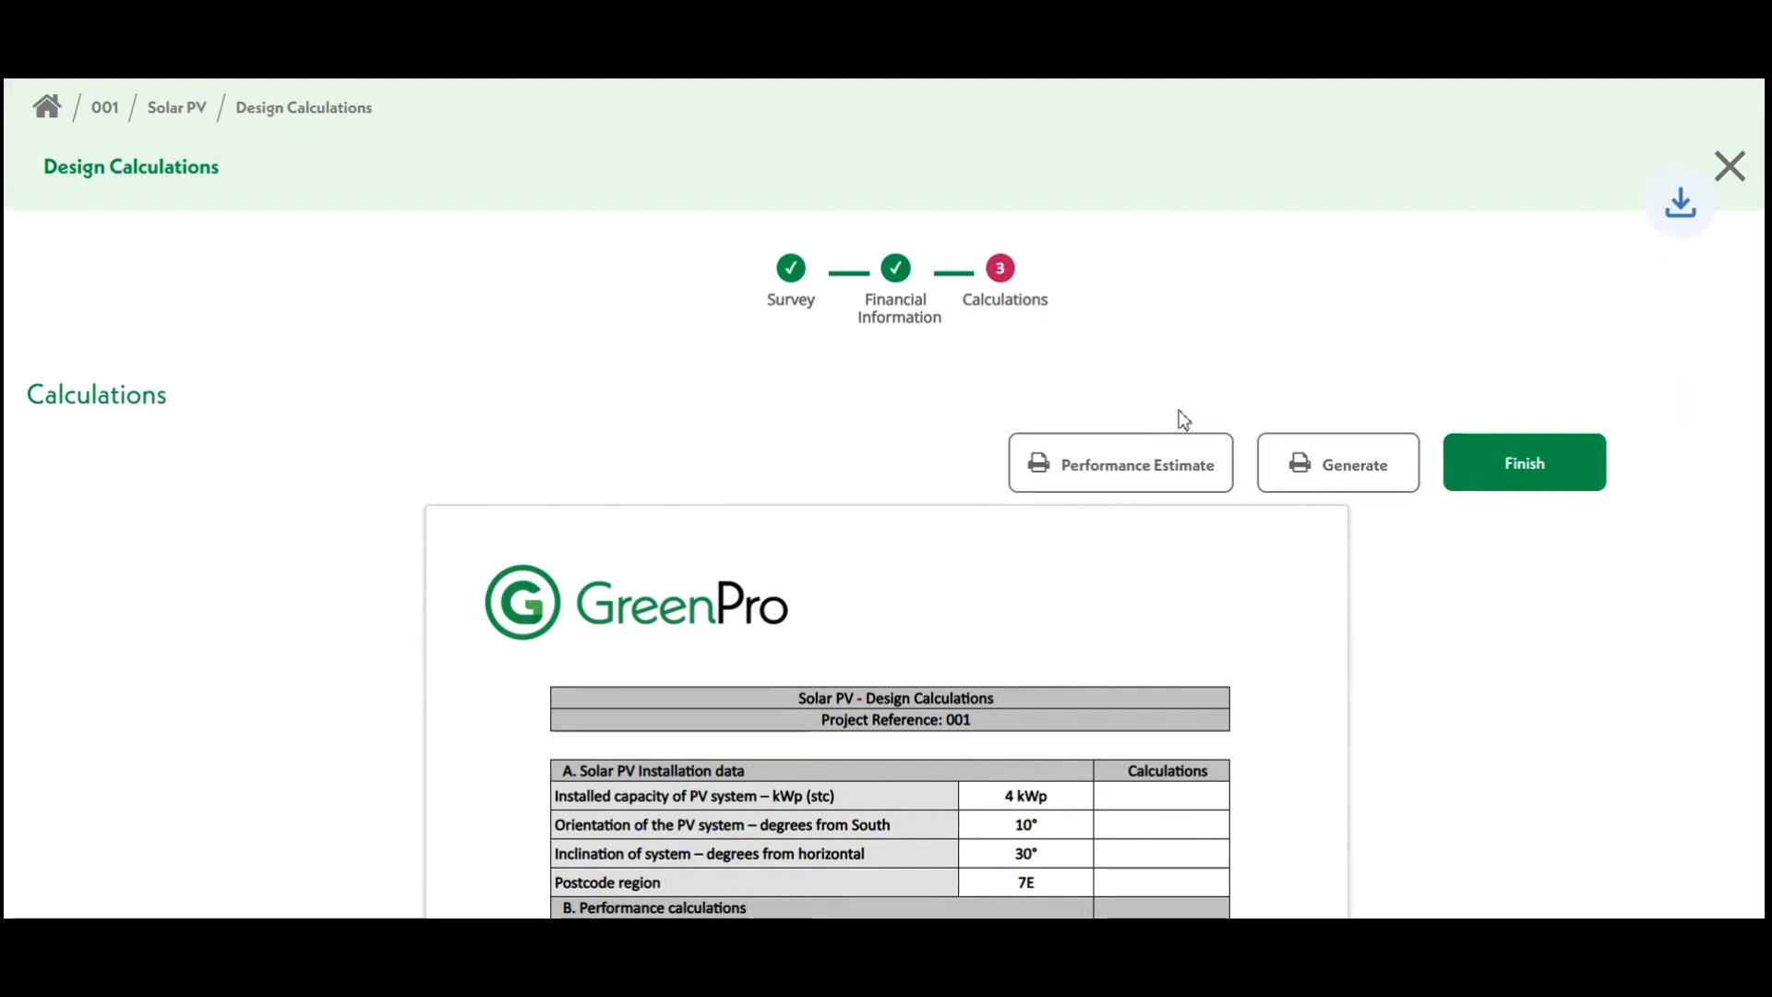
pyautogui.click(1479, 125)
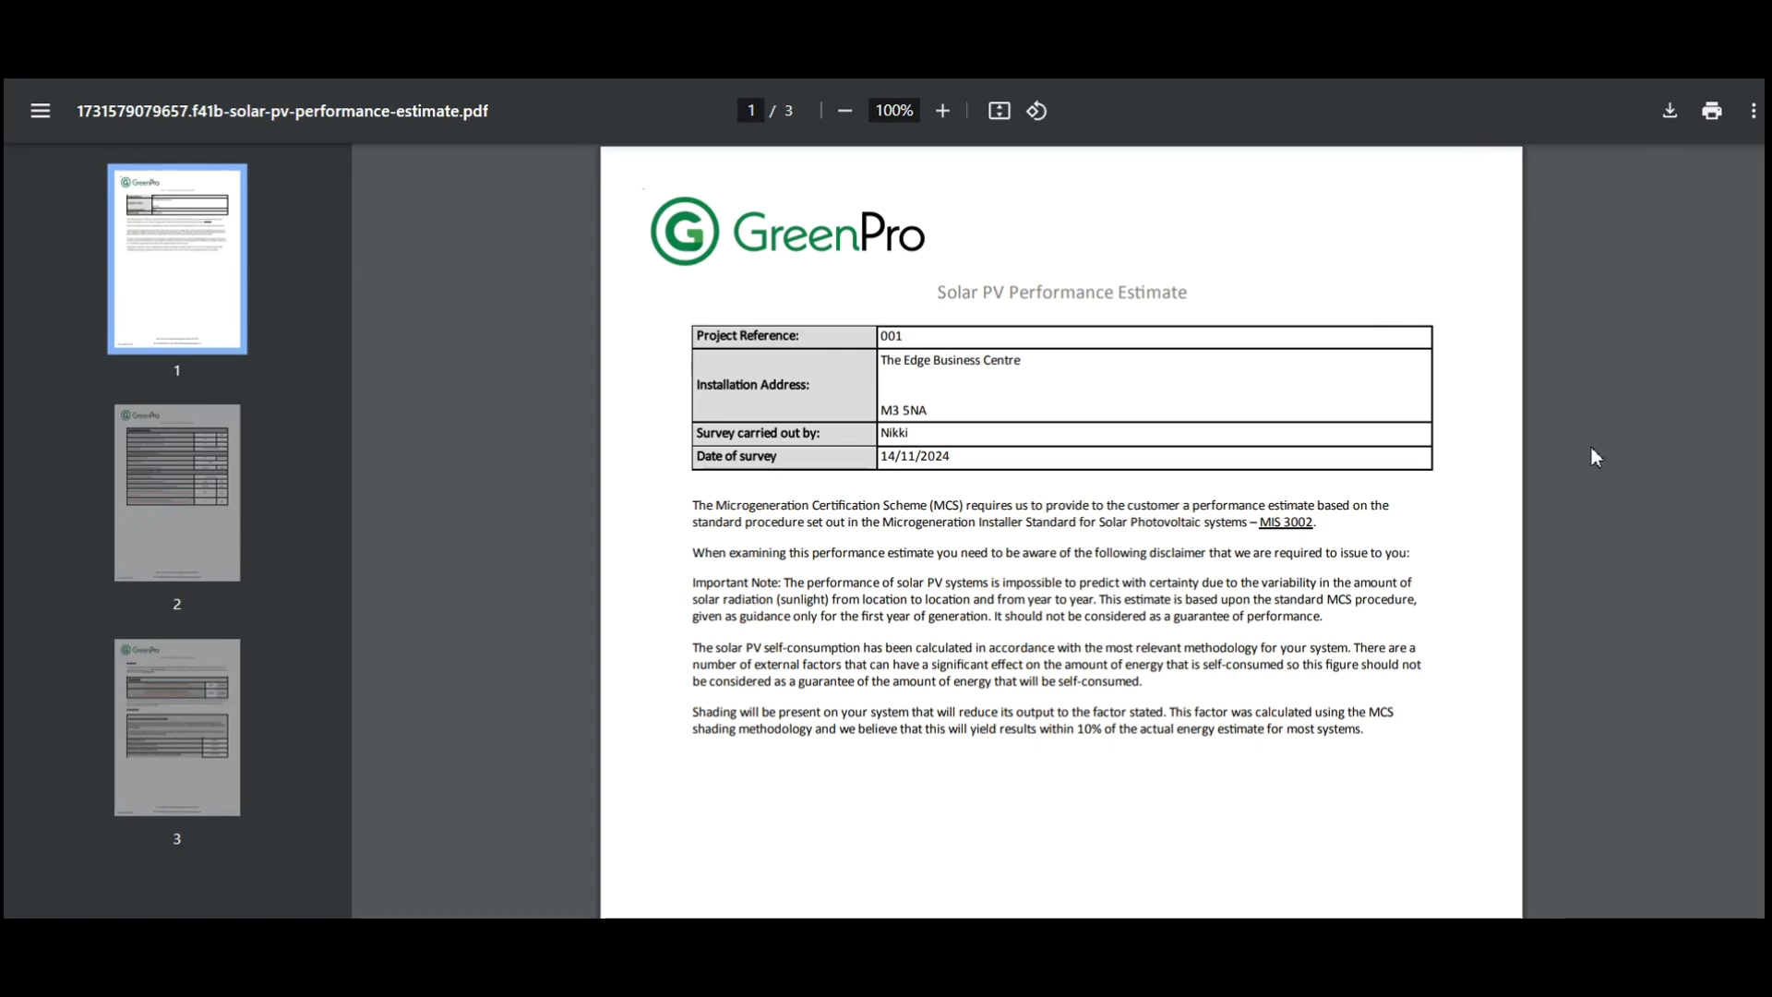
pyautogui.scroll(-5, 1587, 455)
pyautogui.scroll(-9, 1588, 462)
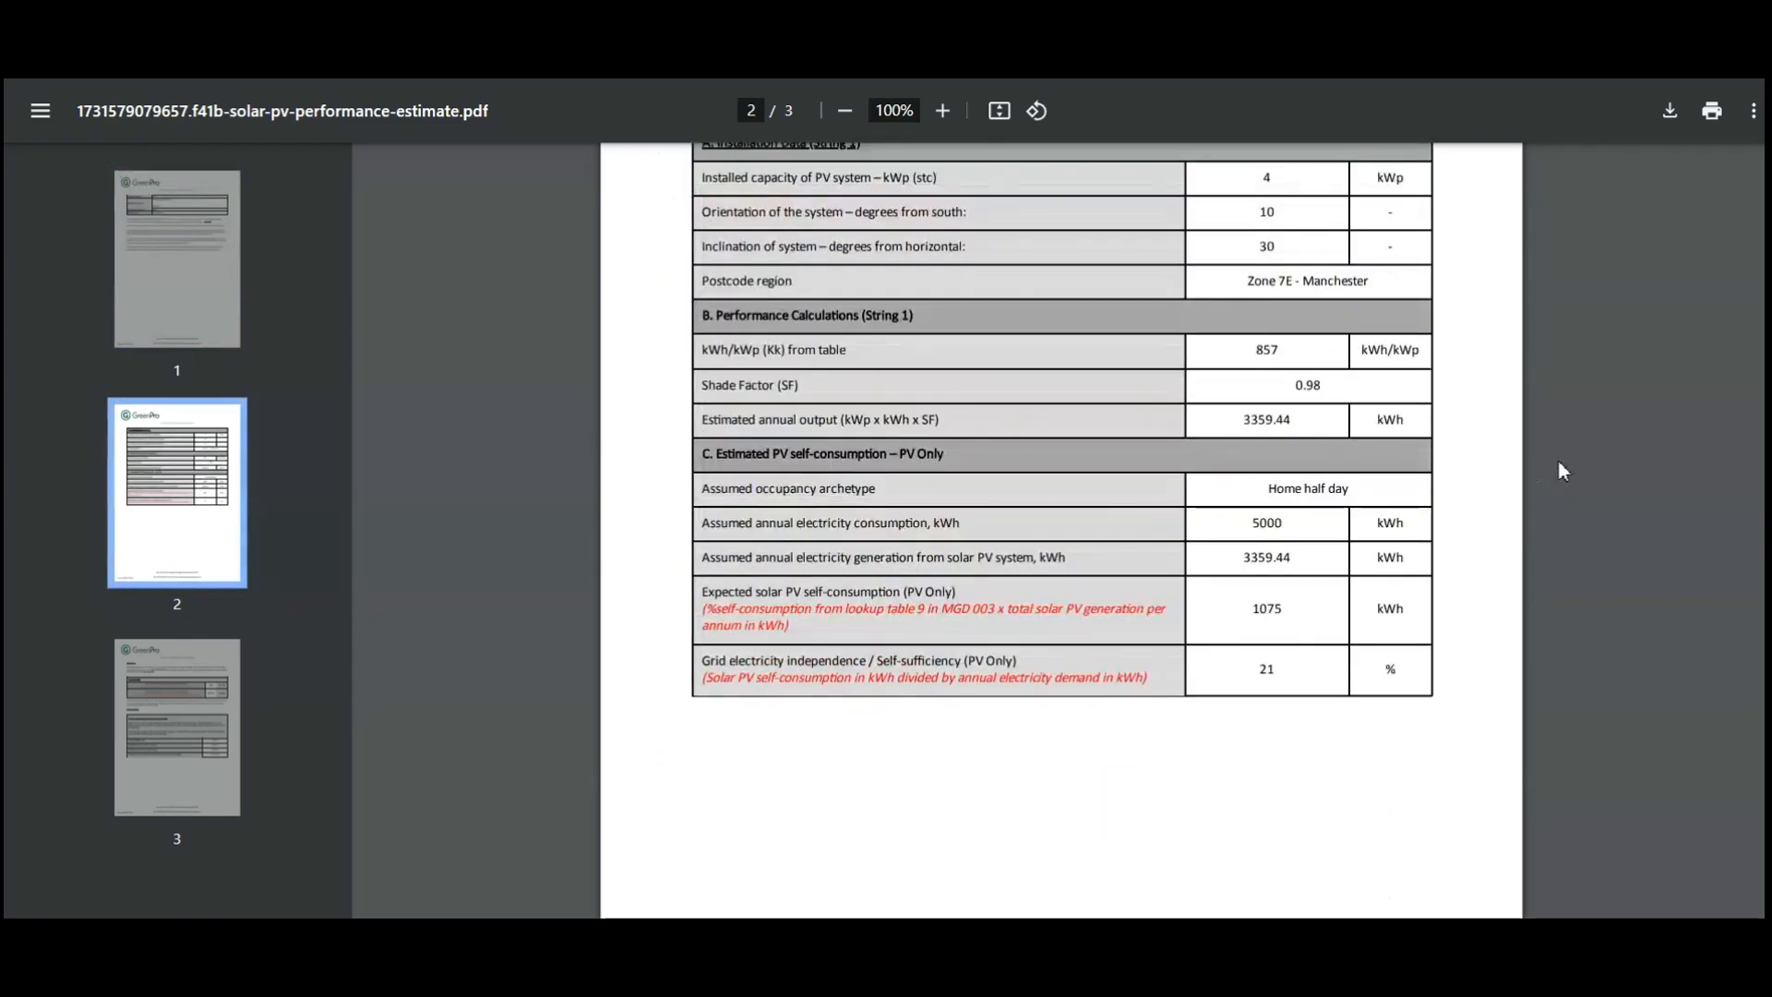
pyautogui.scroll(2, 1536, 461)
pyautogui.scroll(-4, 1292, 388)
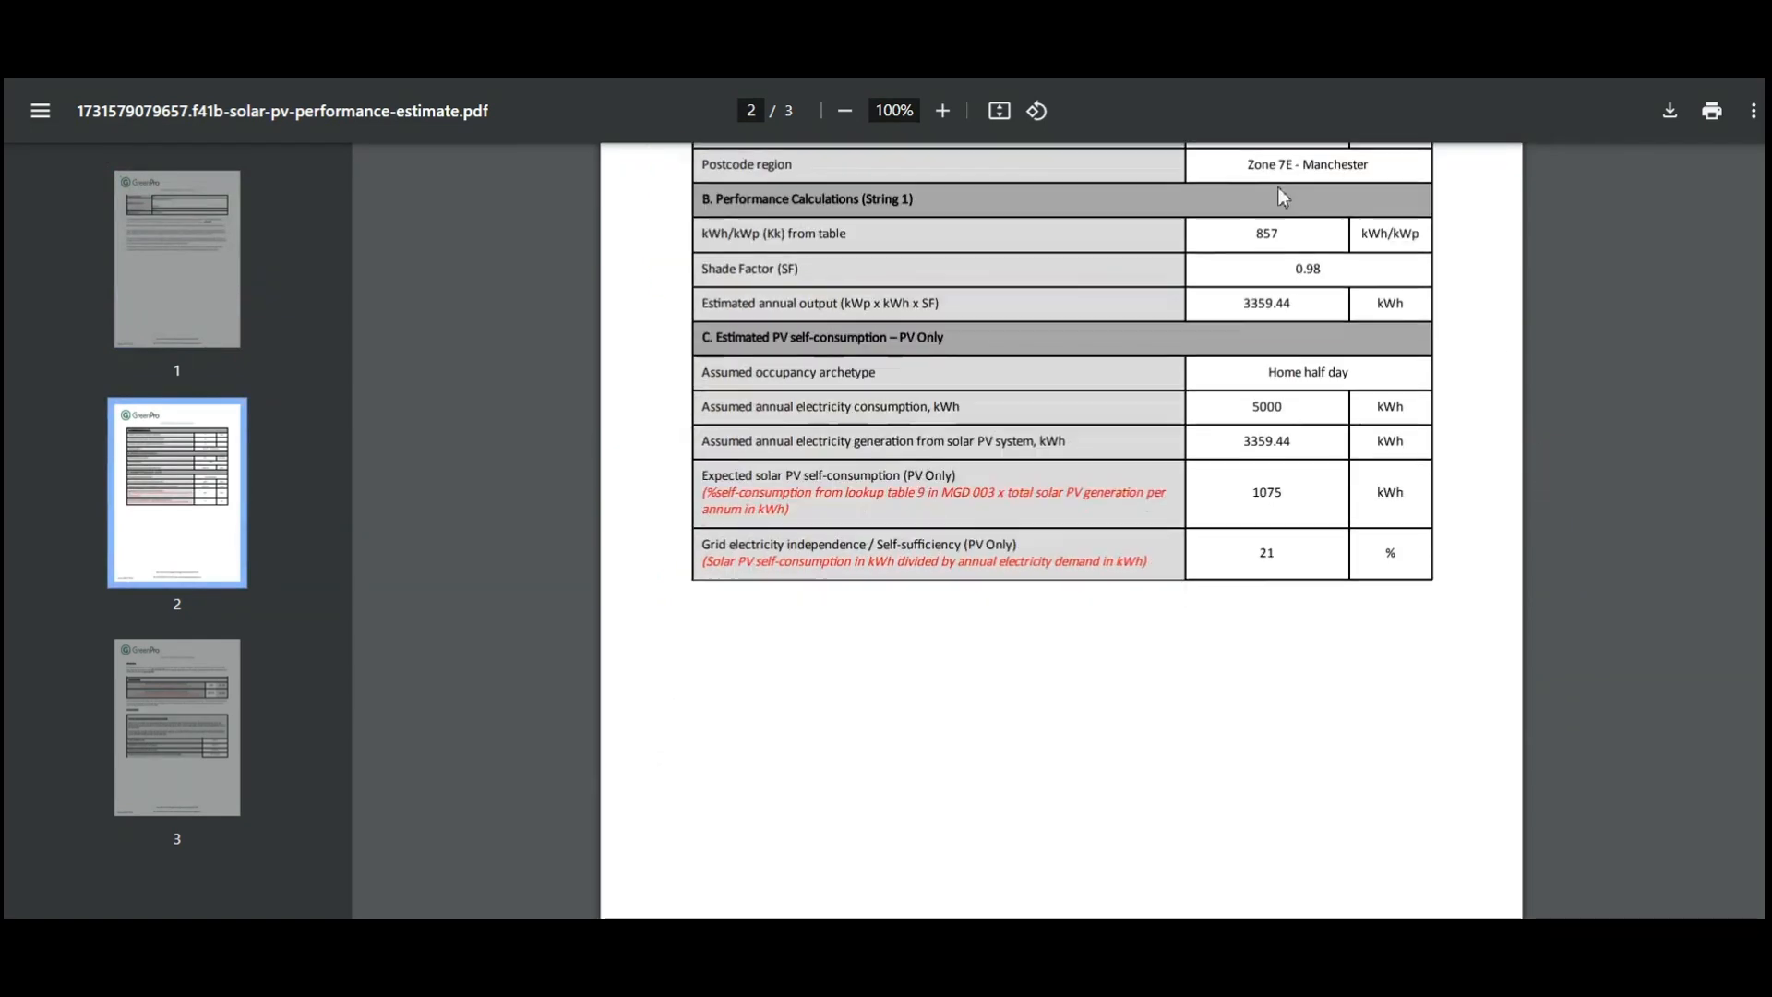
pyautogui.scroll(-12, 1279, 443)
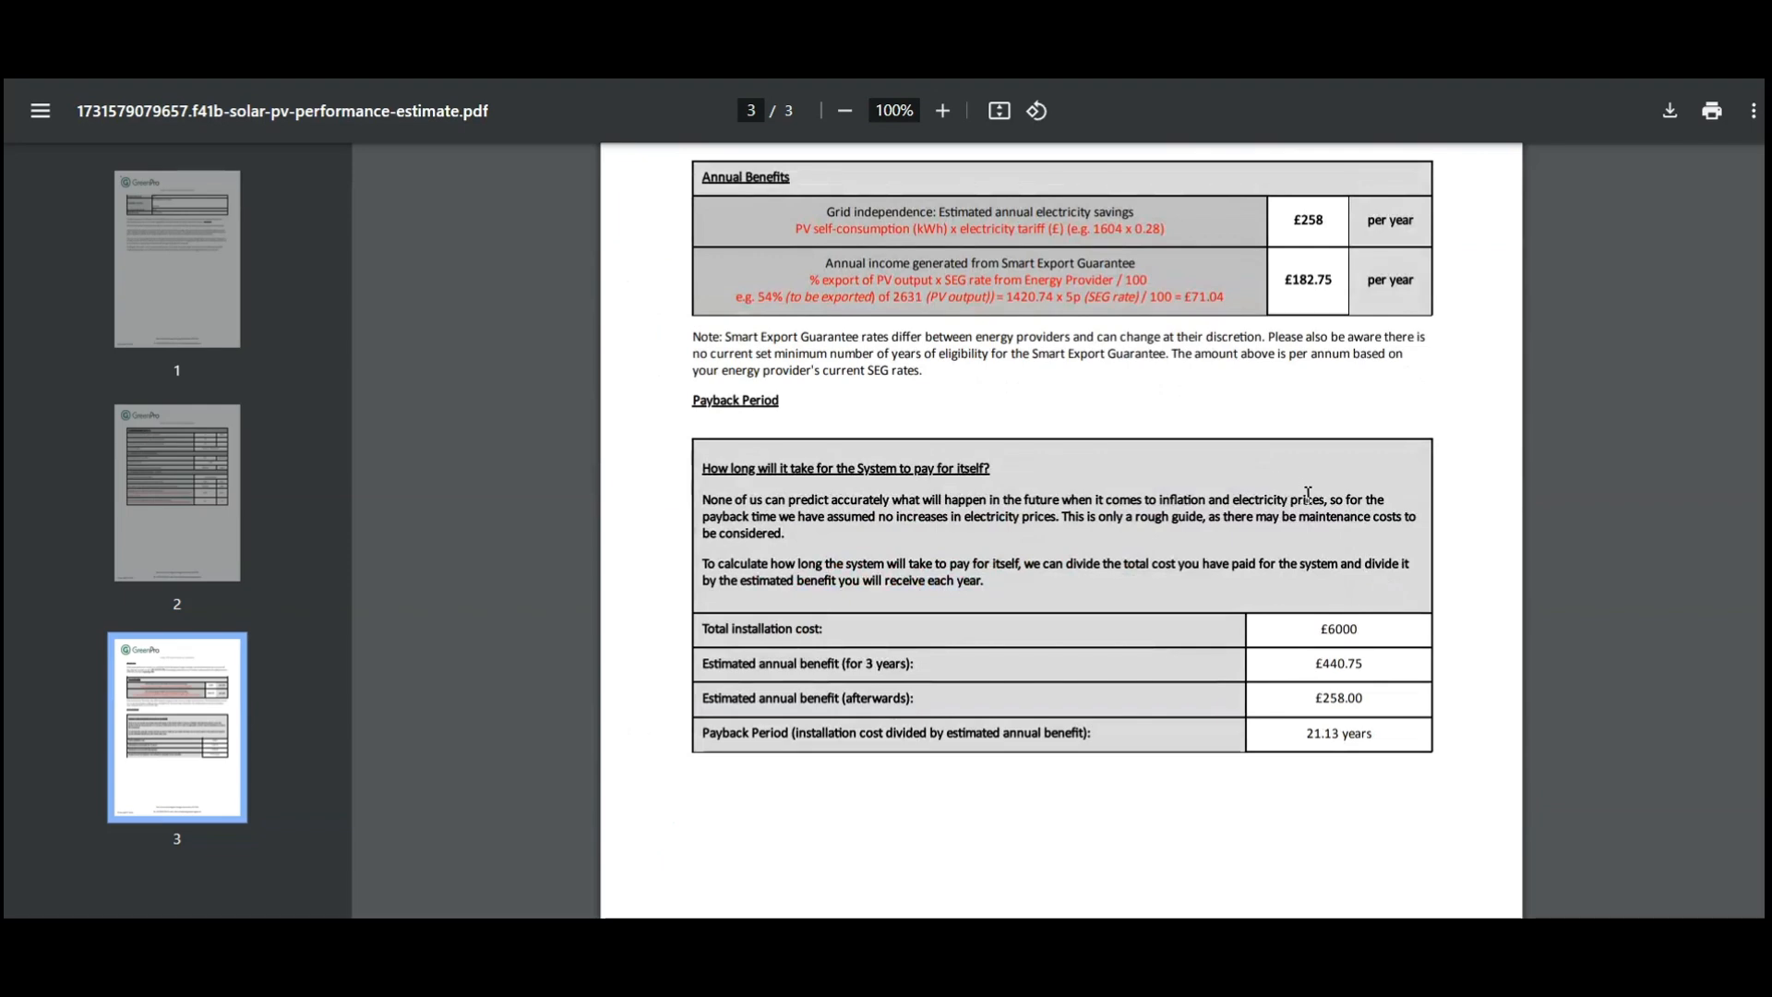
pyautogui.scroll(20, 1304, 490)
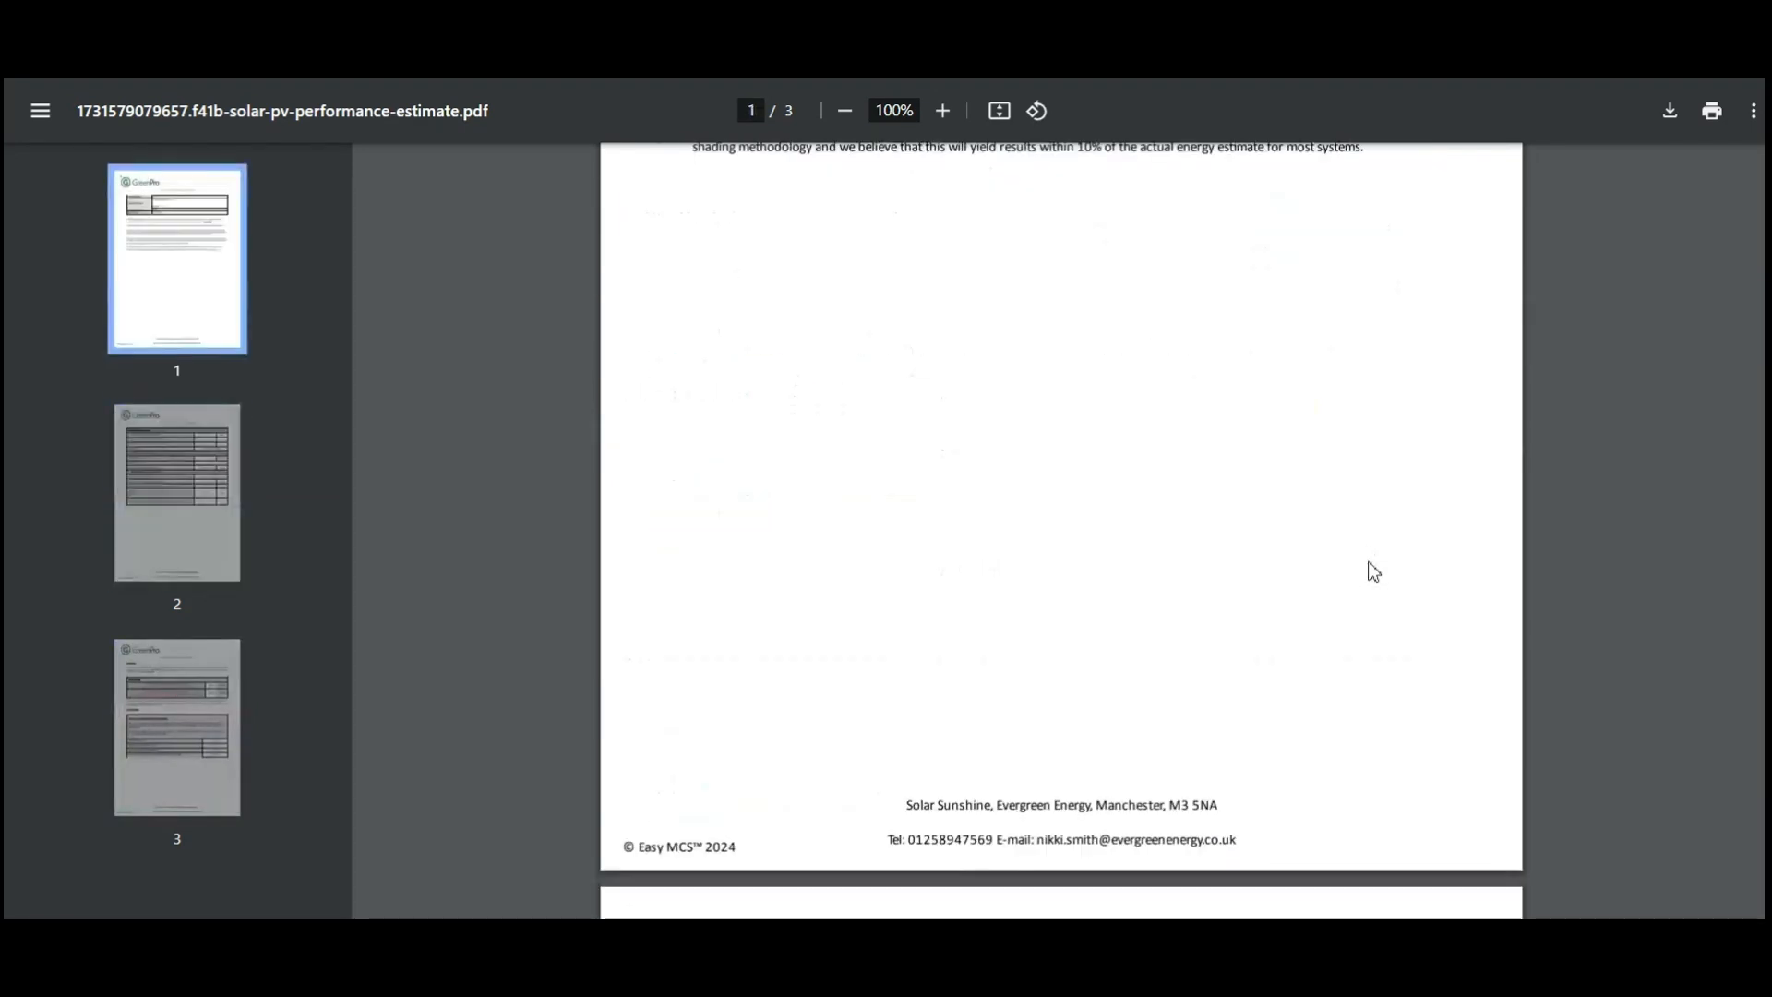
# Close the performance estimate PDF and finish the design calculations, returning to the Solar PV project.
pyautogui.hotkey('ctrl', 'w')
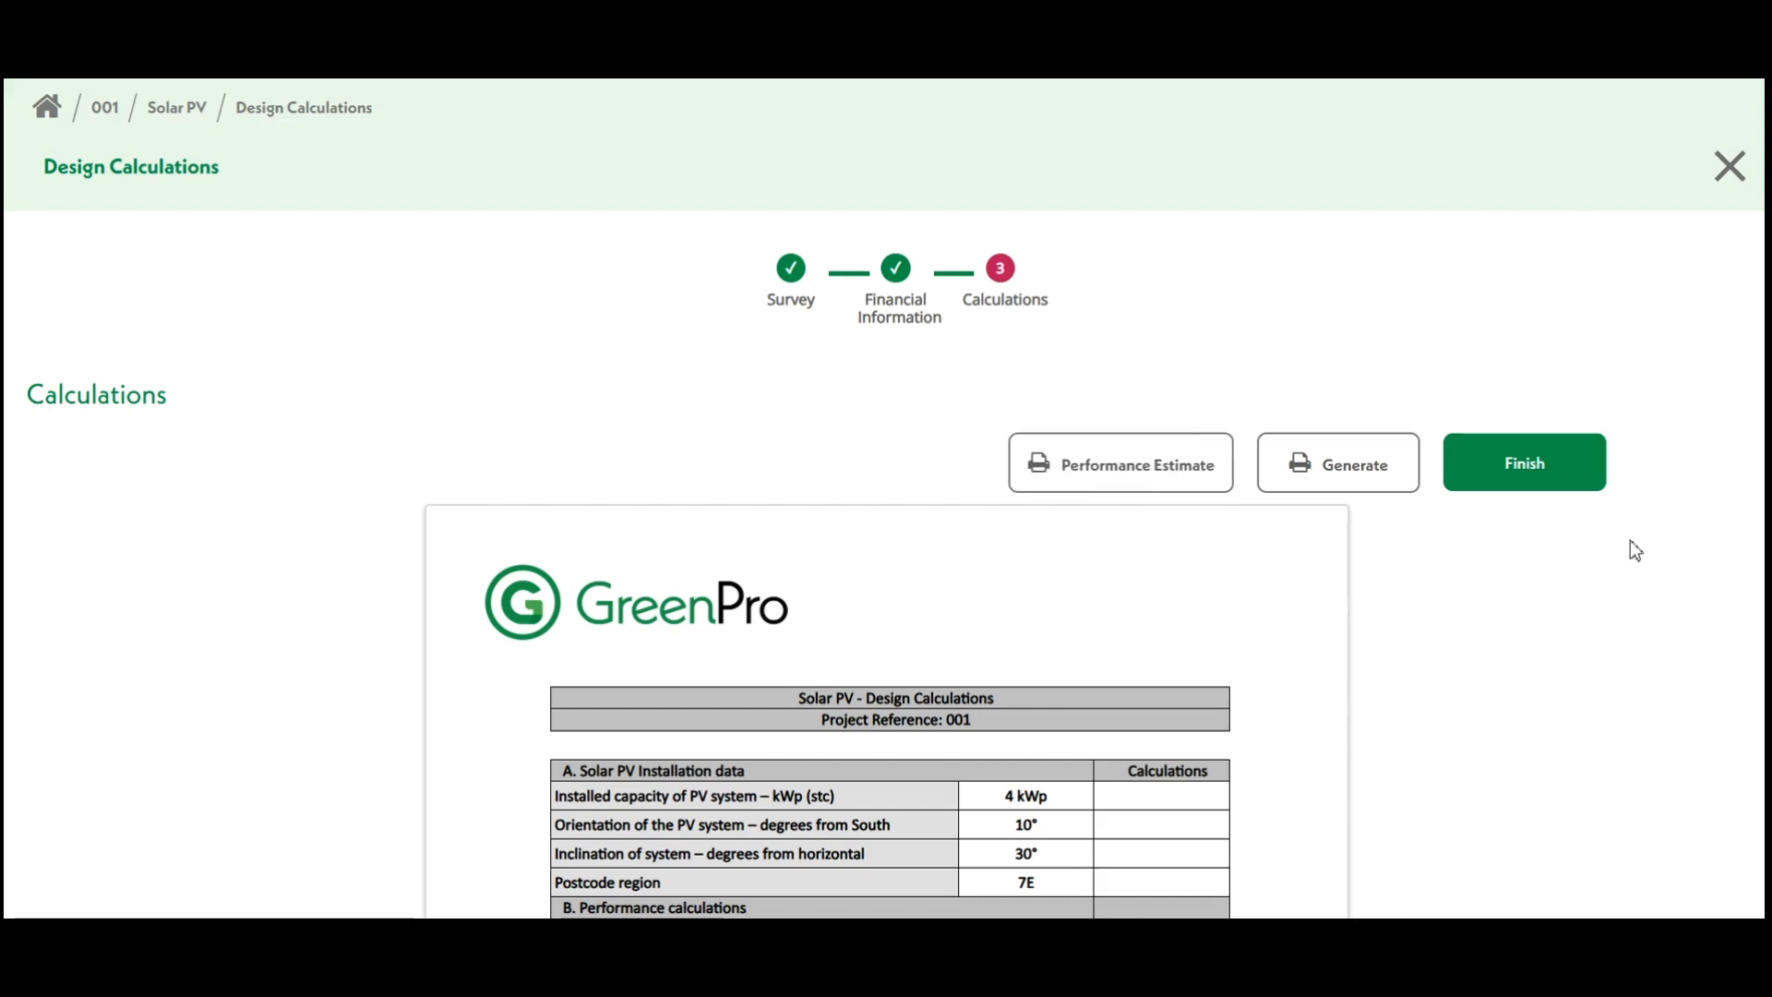
pyautogui.click(1523, 466)
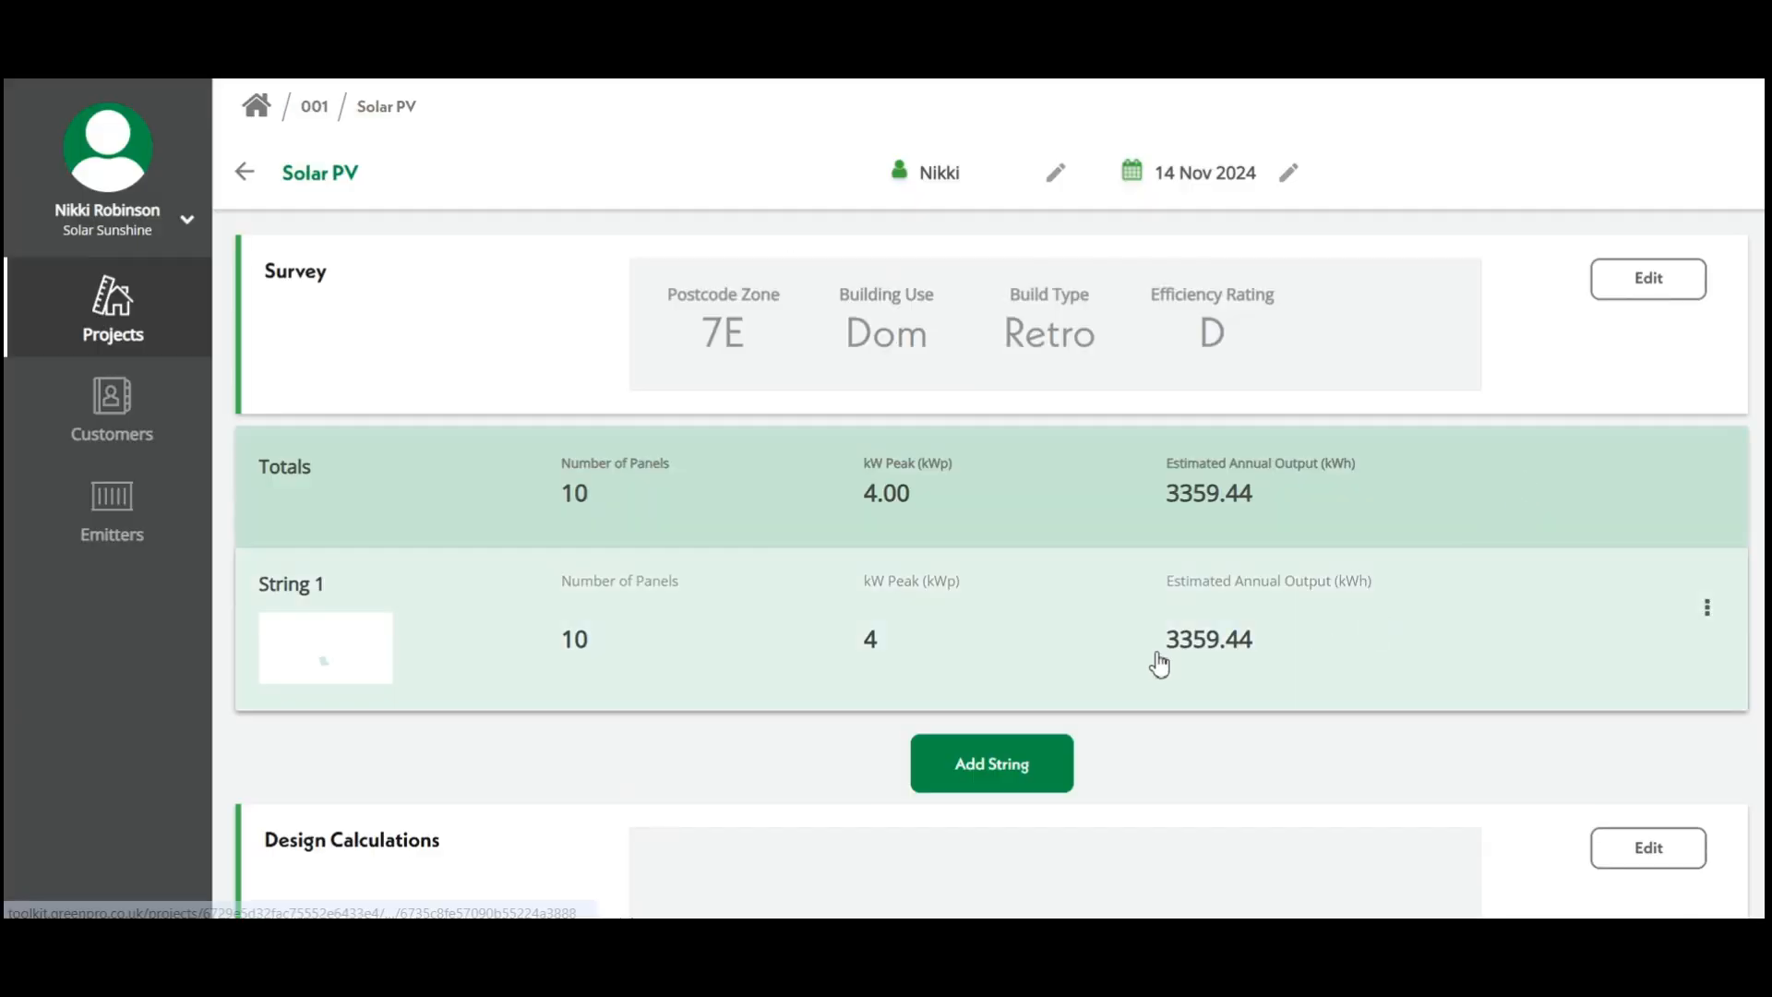